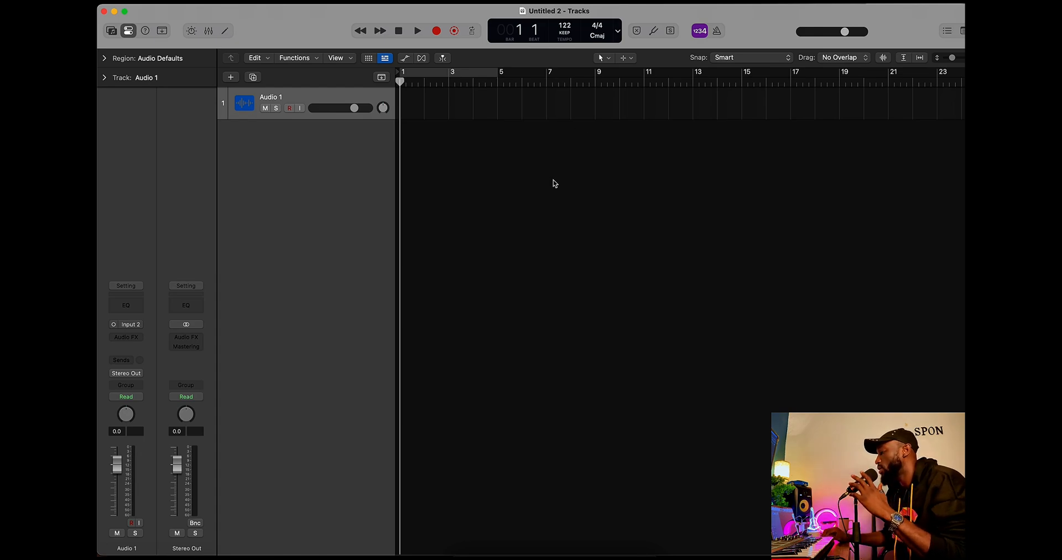
# Switch to the STRANGE ARRANGE NEW project, loop playback of the In The Room Afro region and set its track volume to -1.1 dB.
pyautogui.hotkey('ctrl', 'Up')
pyautogui.click(491, 187)
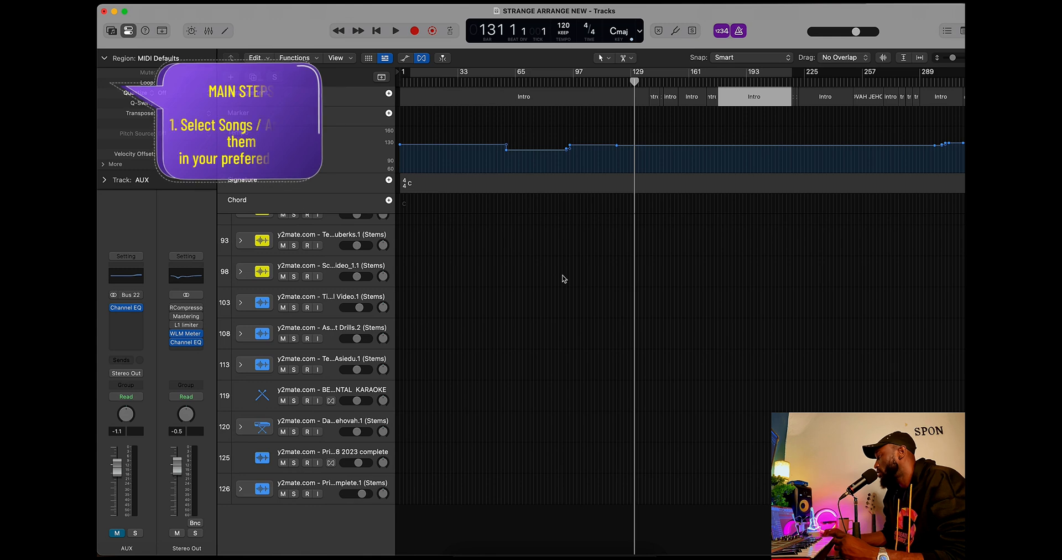
pyautogui.scroll(10, 581, 273)
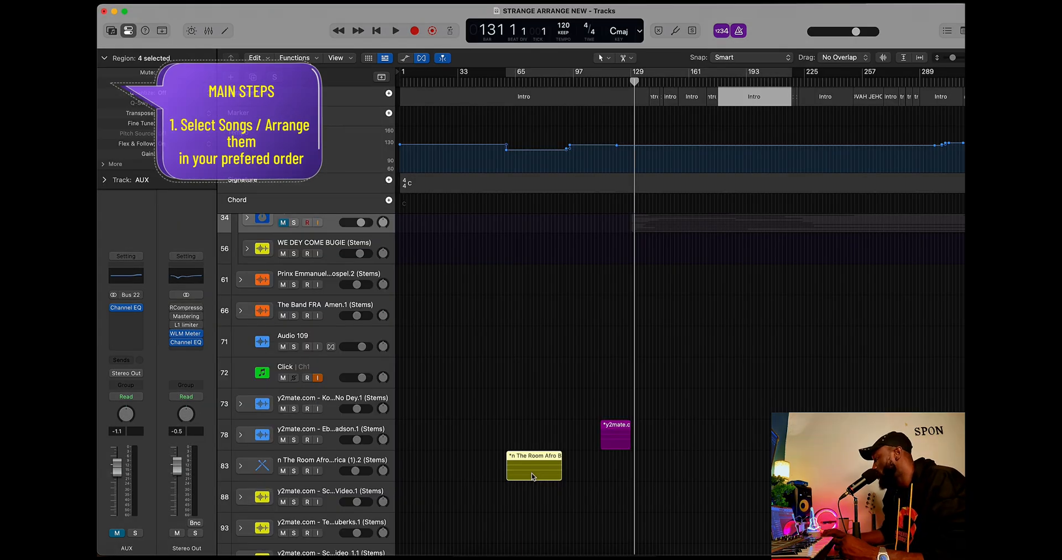
pyautogui.click(533, 475)
pyautogui.press('super+u')
pyautogui.press('space')
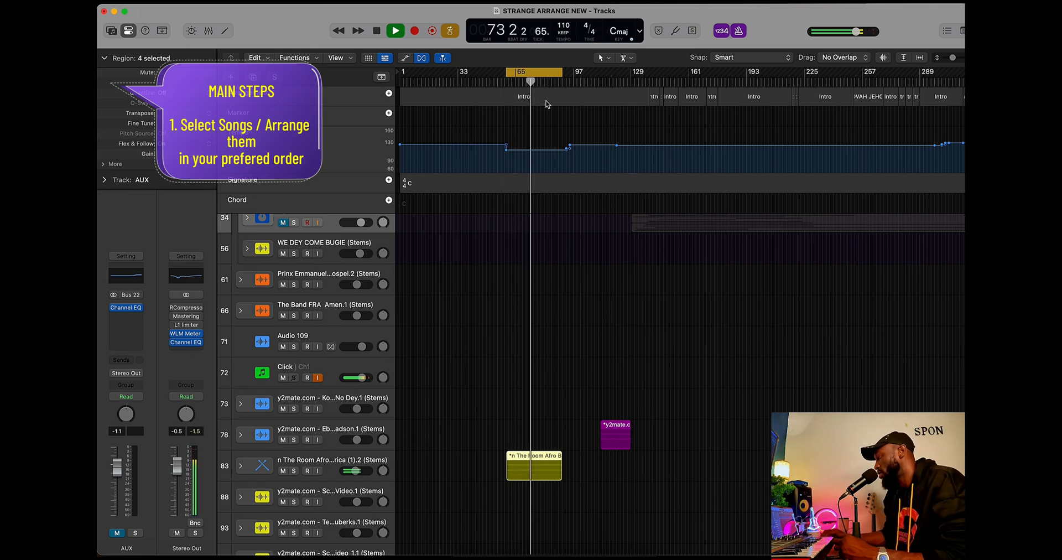
pyautogui.moveTo(358, 477); pyautogui.dragTo(379, 476)
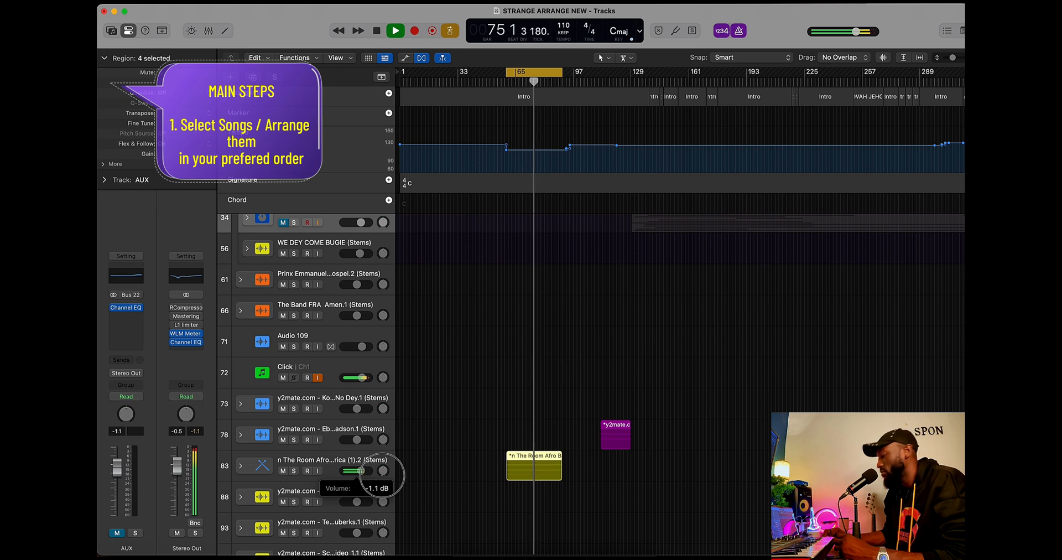
# Audition the purple y2mate region on track 78 and the orange Nana Yaw region on track 7 of the arrangement.
pyautogui.click(618, 430)
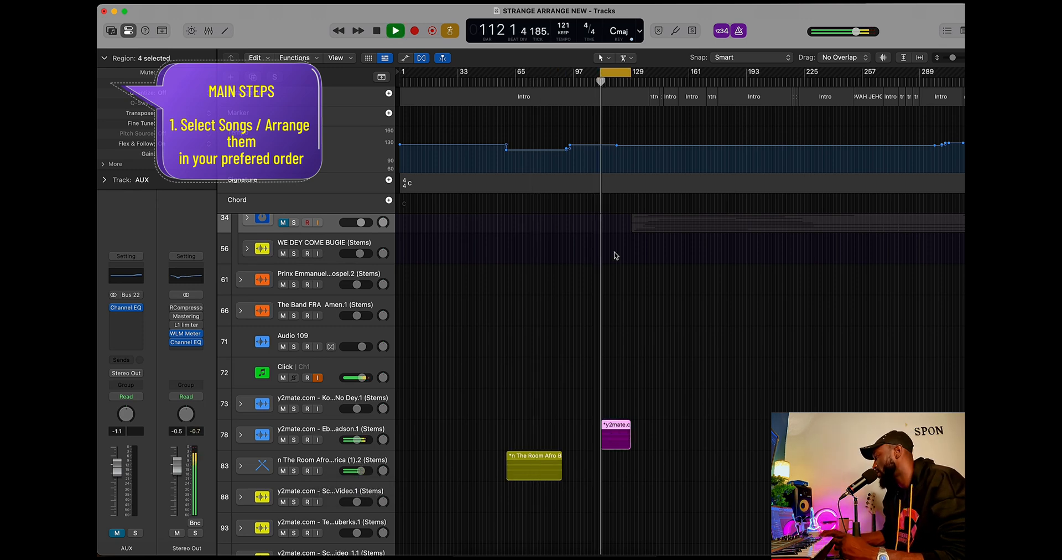
pyautogui.click(618, 83)
pyautogui.scroll(8, 674, 241)
pyautogui.hscroll(3, 674, 241)
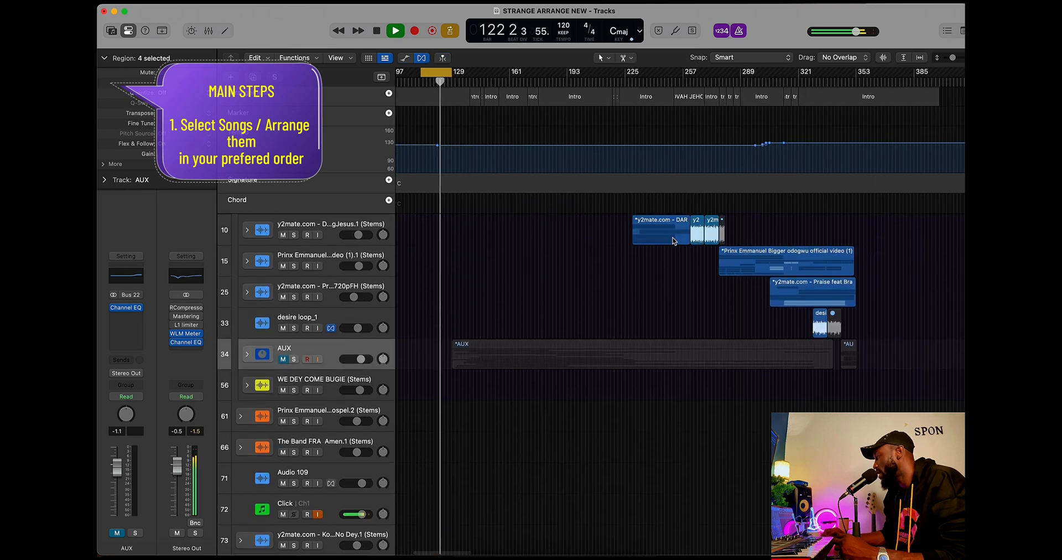
pyautogui.click(611, 304)
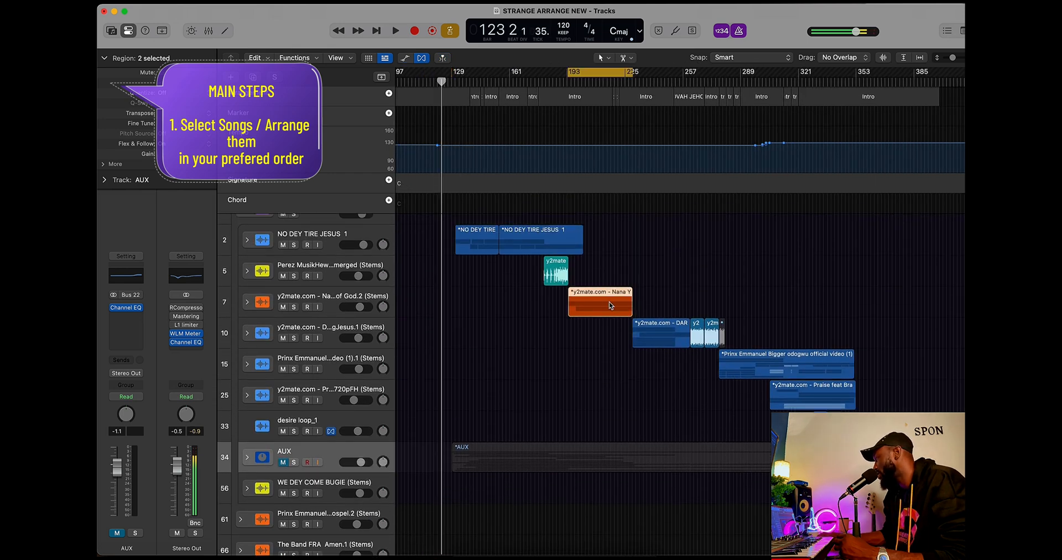
pyautogui.click(595, 81)
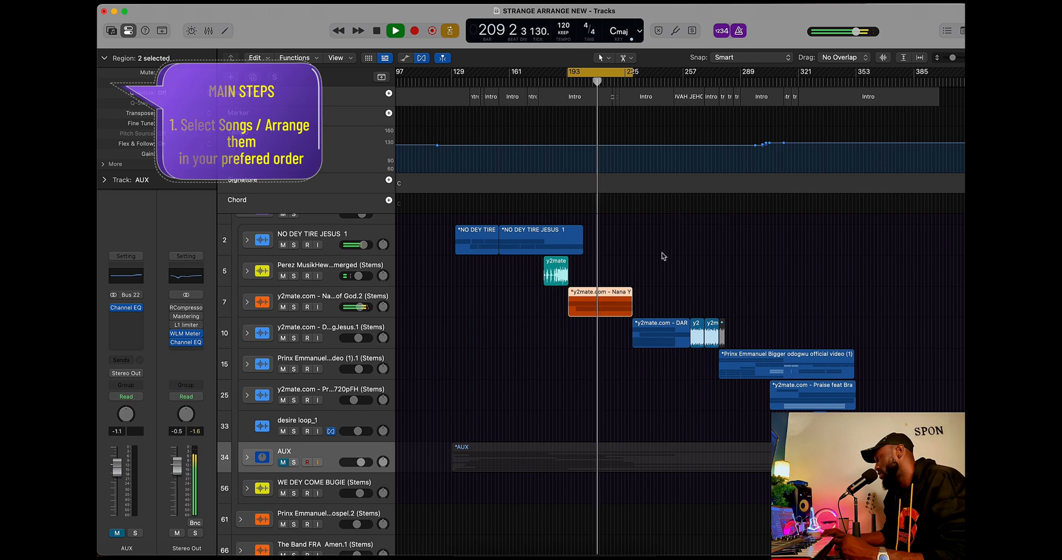
pyautogui.hscroll(3, 664, 291)
pyautogui.press('space')
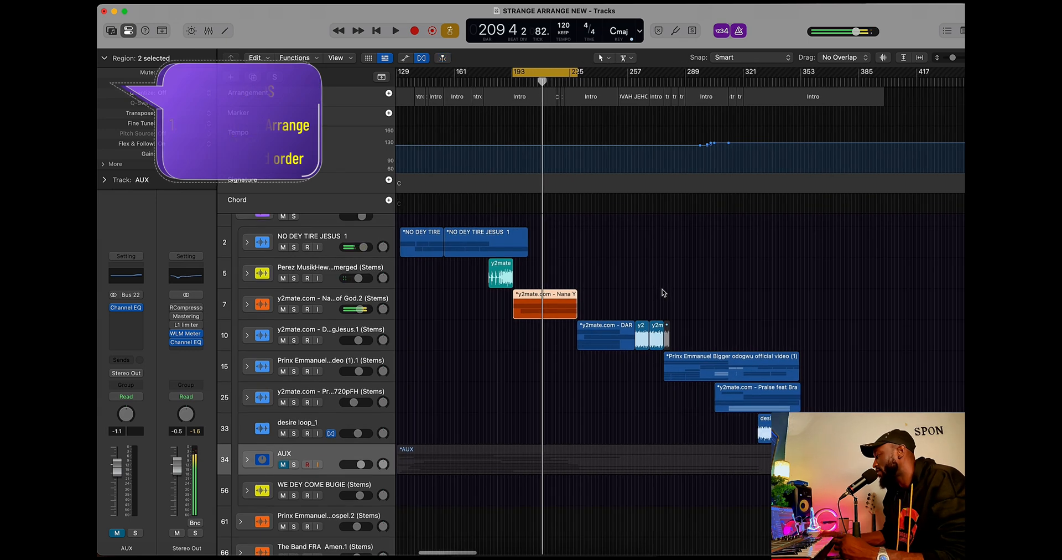
# Play the Prinx Emmanuel Bigger odogwu region and examine the songs arranged further along the timeline.
pyautogui.click(733, 374)
pyautogui.press('space')
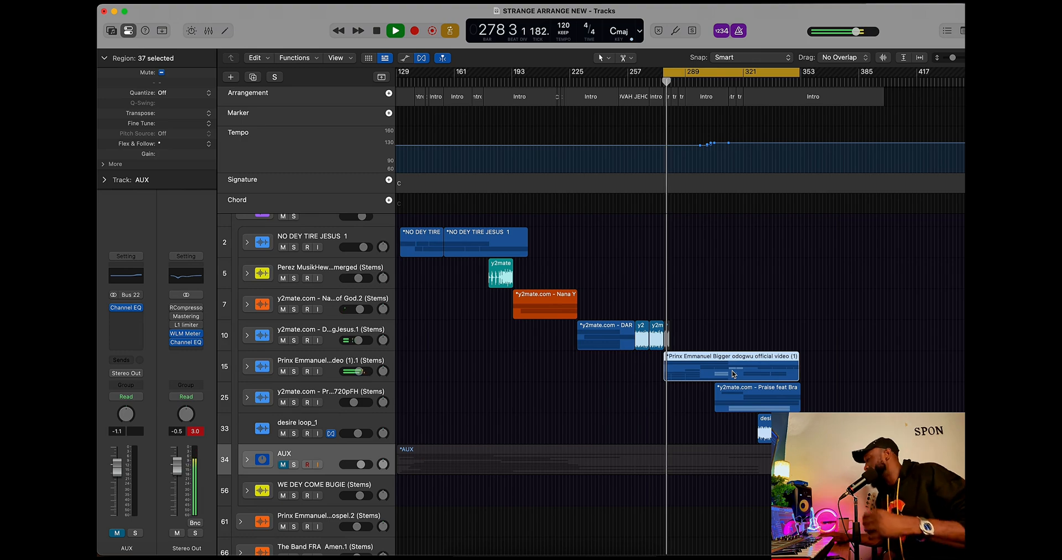
pyautogui.press('space')
pyautogui.hscroll(10, 732, 374)
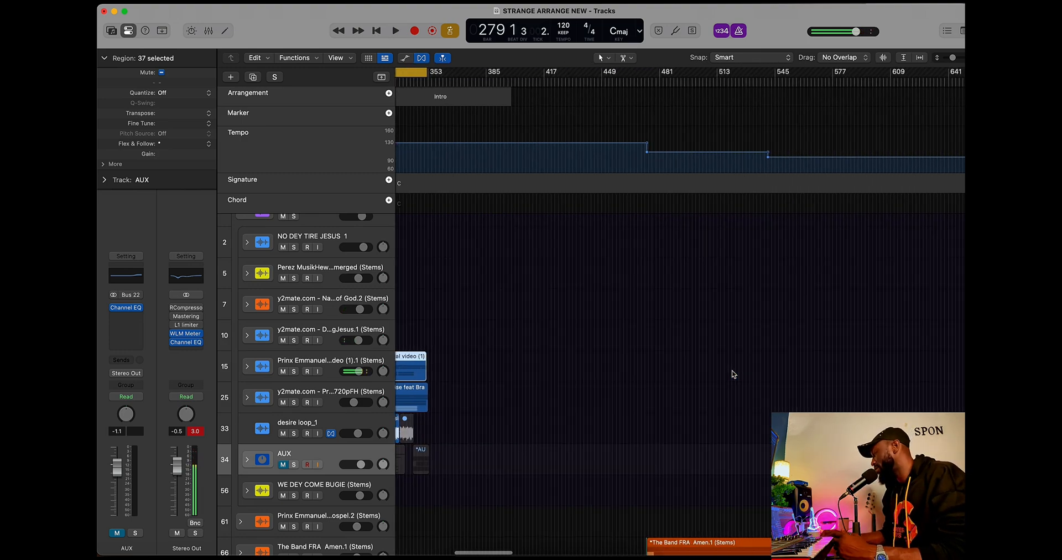
pyautogui.scroll(-5, 733, 374)
pyautogui.click(682, 413)
# Switch to the Untitled 2 project and import the MOSES BLISS MP3 from the Downloads folder to a new track at bar 1.
pyautogui.hotkey('ctrl', 'Up')
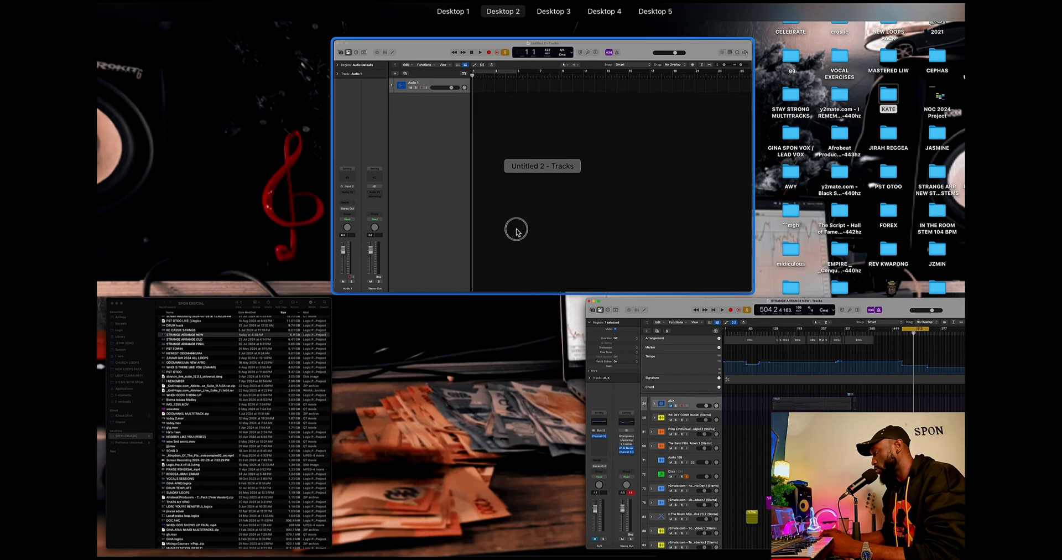
pyautogui.click(516, 229)
pyautogui.hotkey('ctrl', 'Right')
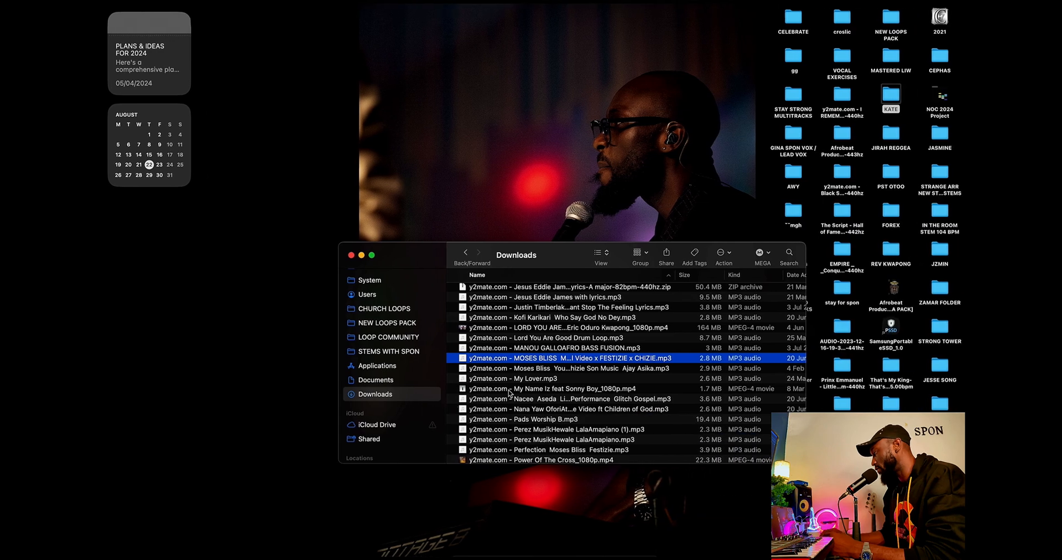
pyautogui.moveTo(551, 357)
pyautogui.mouseDown()
pyautogui.moveTo(386, 352)
pyautogui.moveTo(447, 180)
pyautogui.moveTo(387, 175)
pyautogui.mouseUp()
pyautogui.hotkey('ctrl', 'Left')
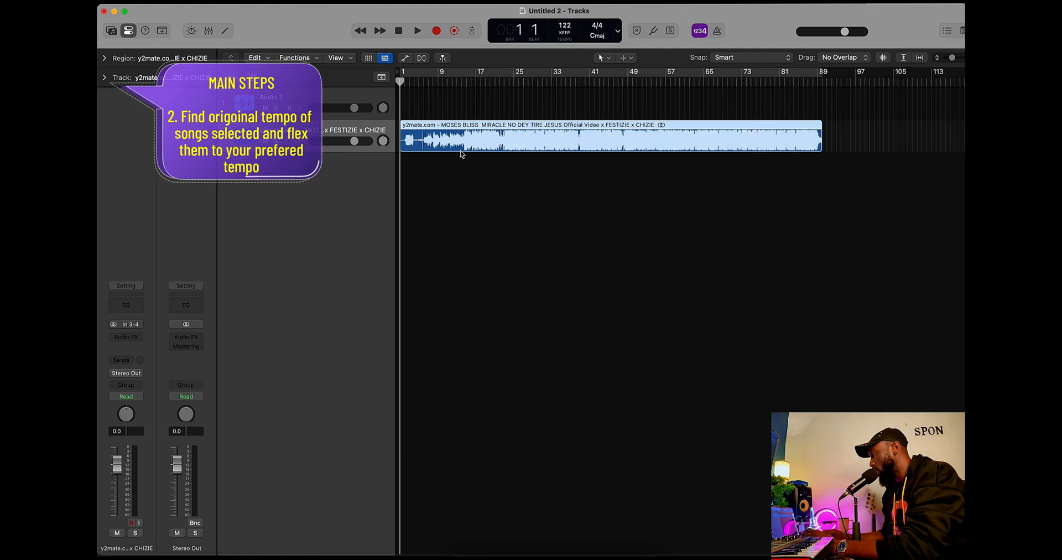
# Play the imported song from about bar 17 and lower its track volume to -8.8 dB.
pyautogui.click(483, 77)
pyautogui.press('space')
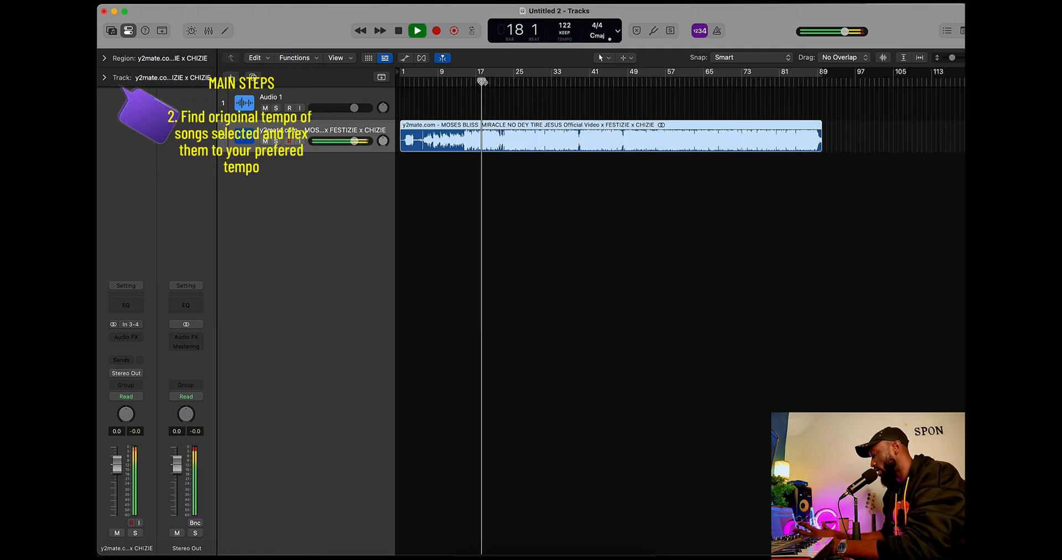
pyautogui.moveTo(353, 141); pyautogui.dragTo(335, 141)
pyautogui.press('space')
# Split the imported song into Vocals, Drums, Bass and Other stems with Stem Splitter.
pyautogui.rightClick(521, 138)
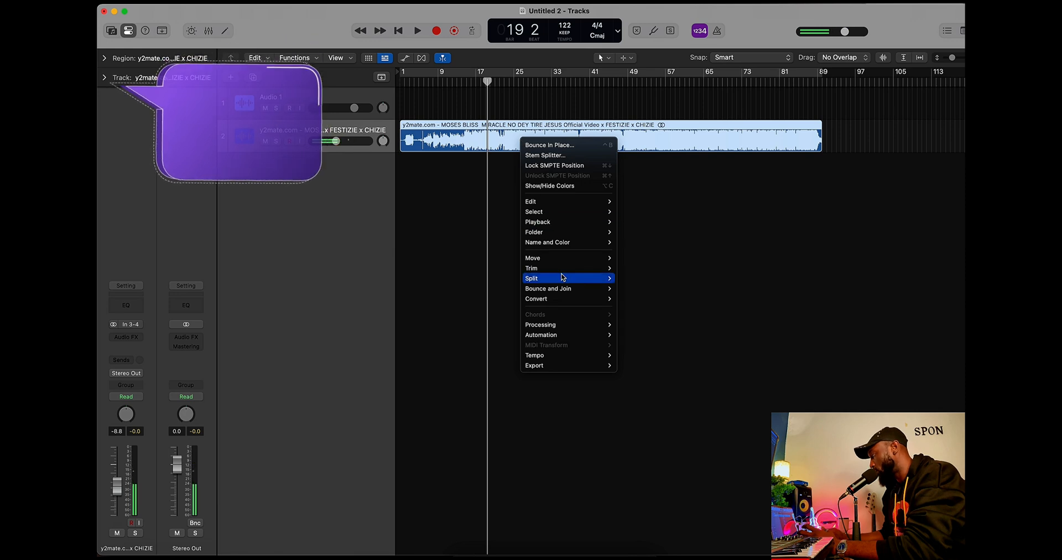
pyautogui.moveTo(564, 324)
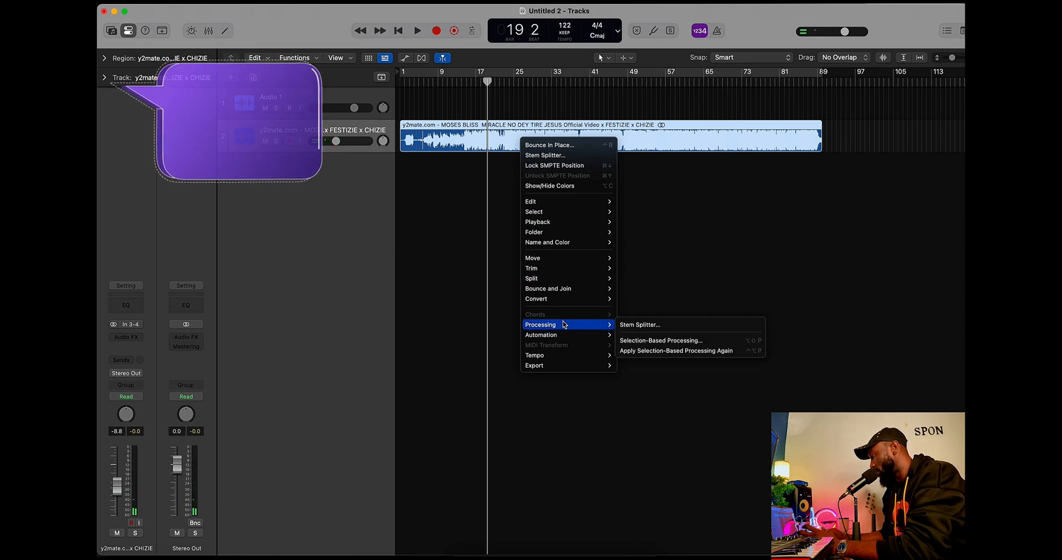
pyautogui.click(643, 327)
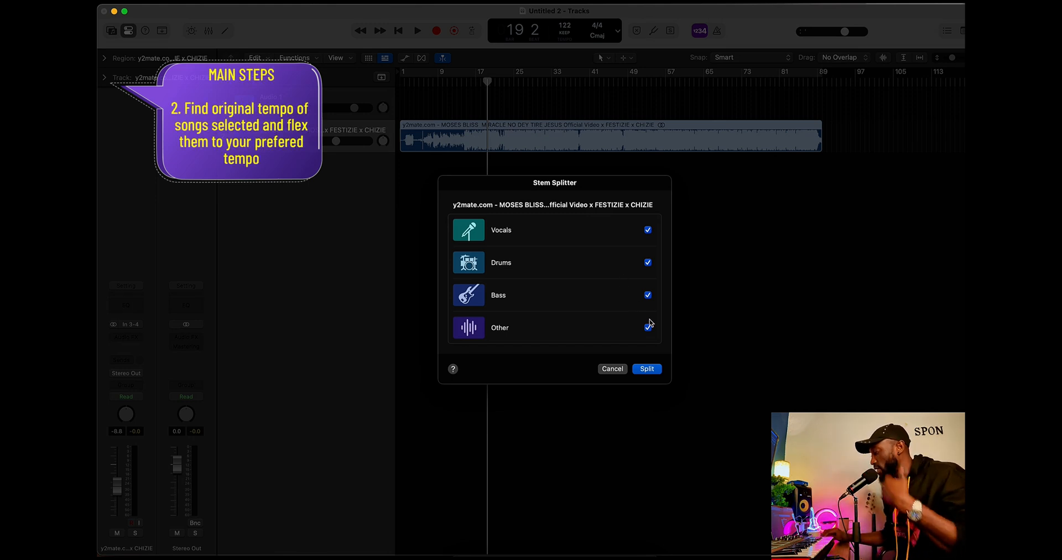
pyautogui.click(650, 371)
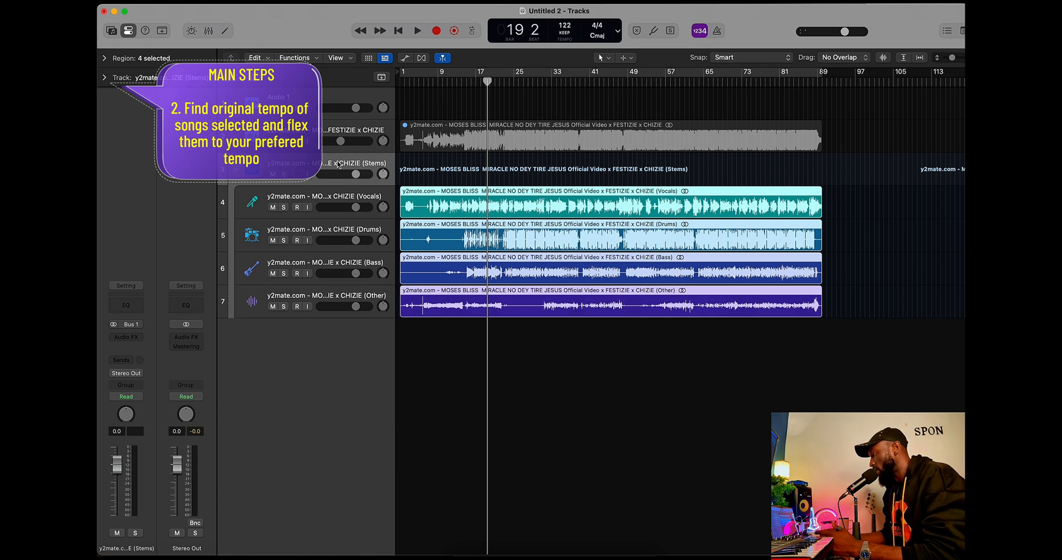
# Insert a BPM Counter on the Drums stem track and move its window clear of the regions.
pyautogui.click(338, 229)
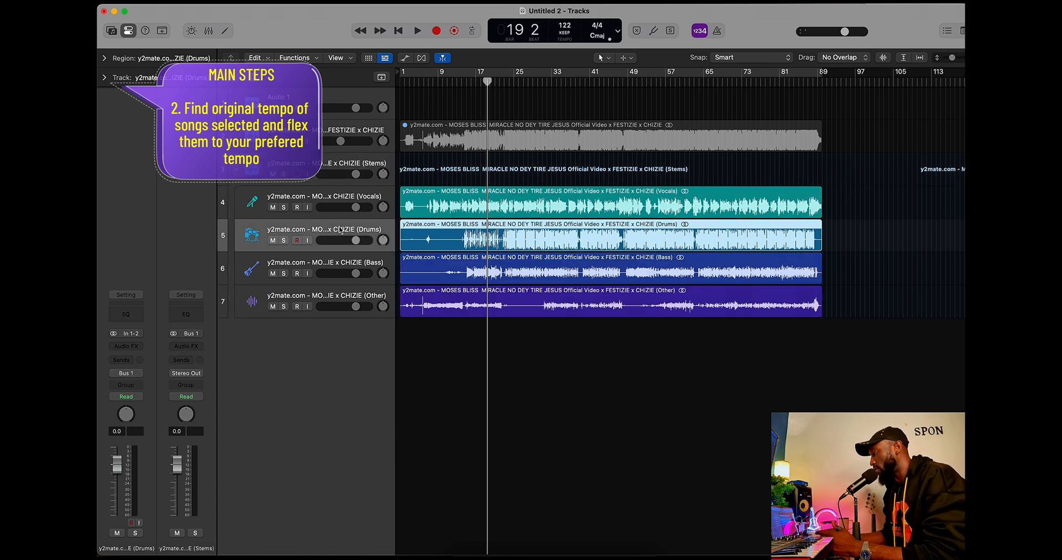
pyautogui.click(128, 348)
pyautogui.moveTo(149, 387)
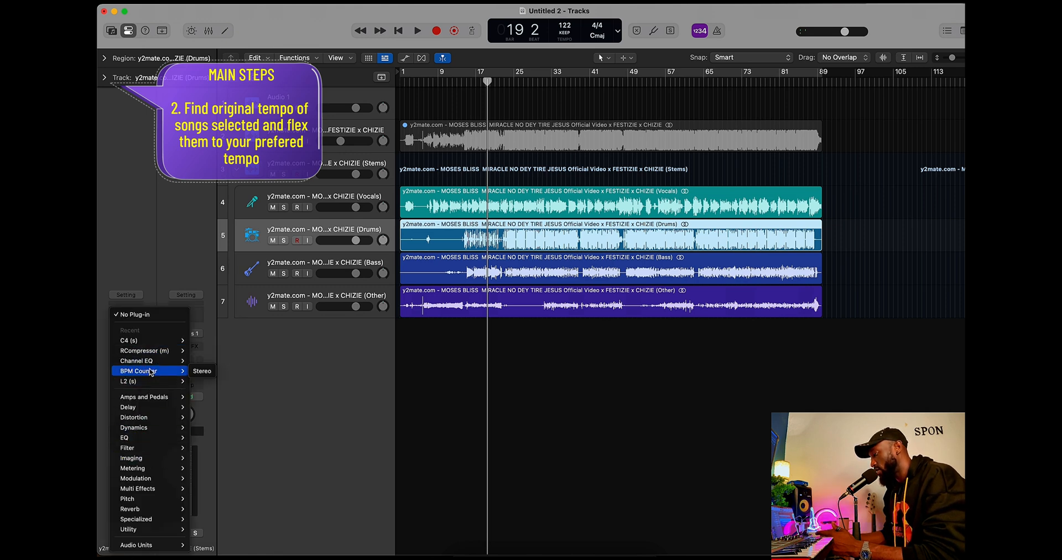
pyautogui.moveTo(143, 472)
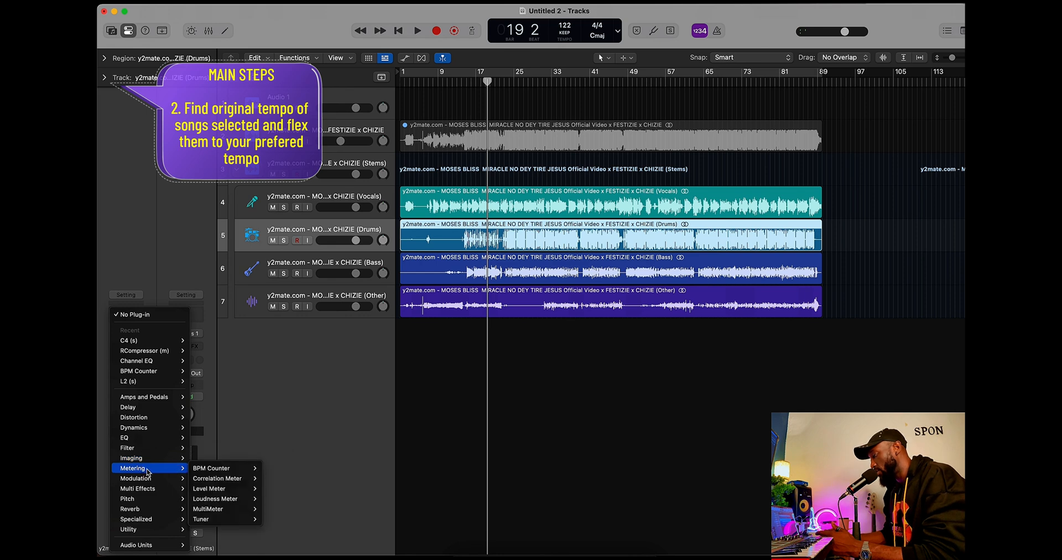
pyautogui.moveTo(213, 467)
pyautogui.click(275, 467)
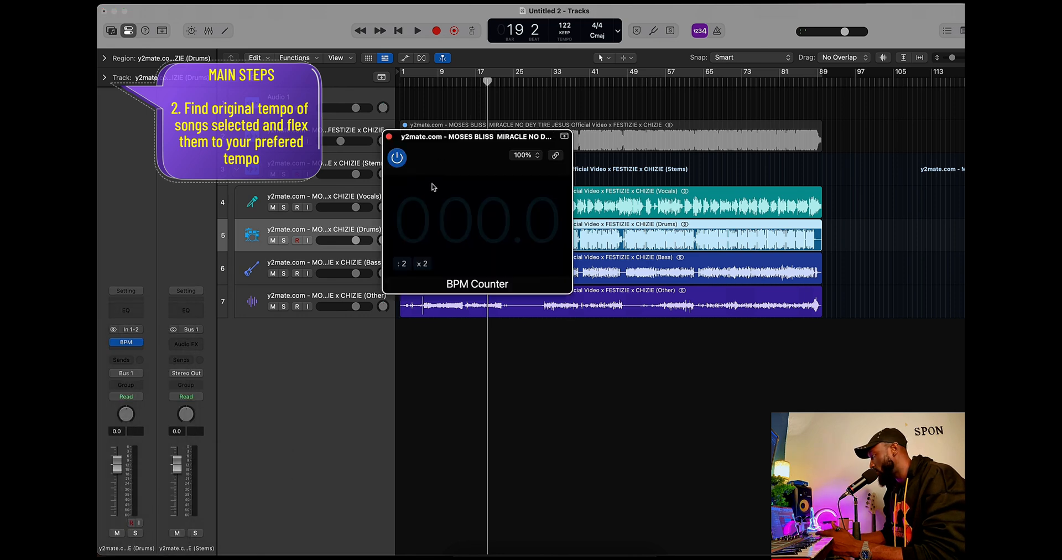
pyautogui.moveTo(464, 143); pyautogui.dragTo(500, 366)
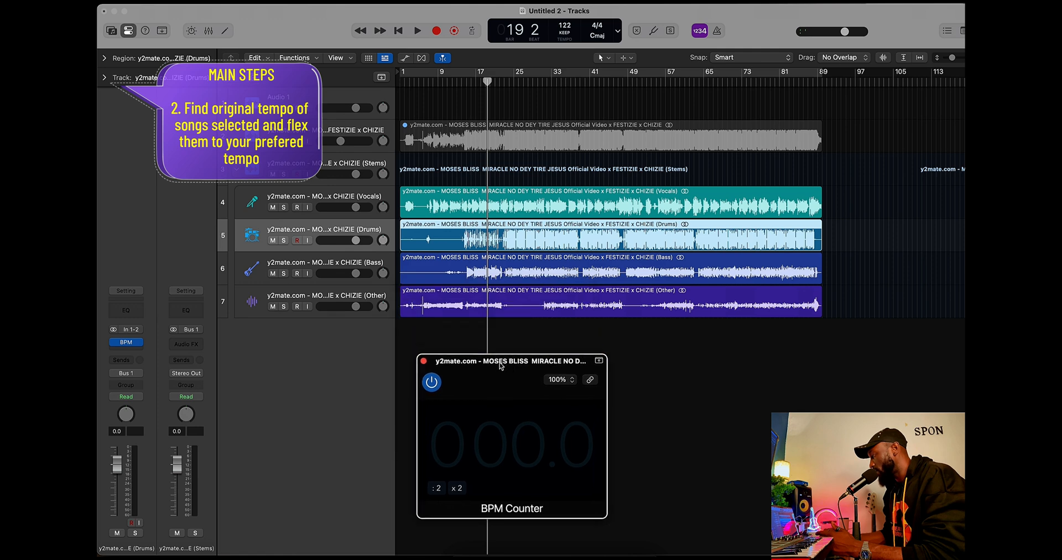
# Solo the Drums stem and play it from about bar 25 to detect its tempo with the BPM Counter.
pyautogui.click(283, 240)
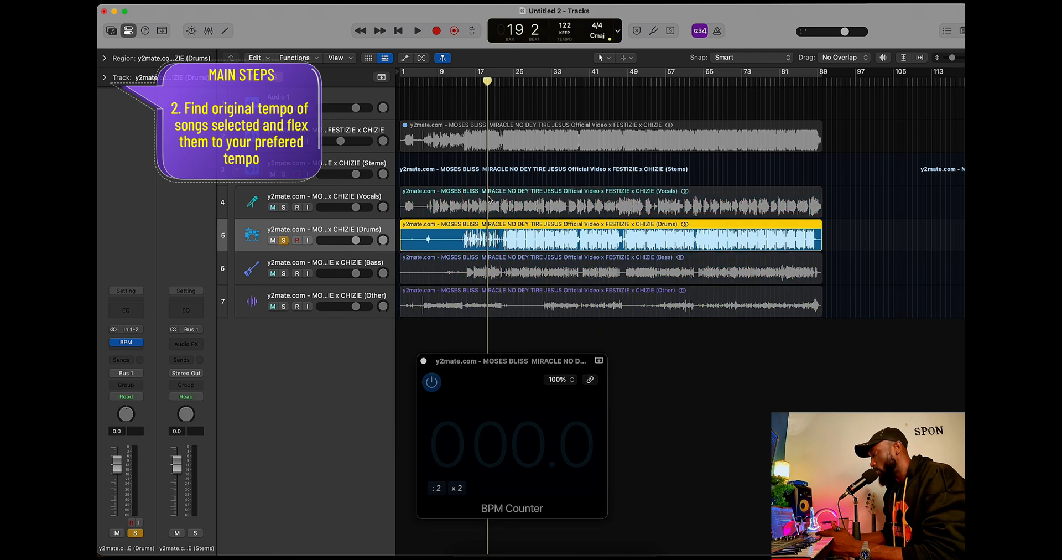
pyautogui.click(515, 79)
pyautogui.press('space')
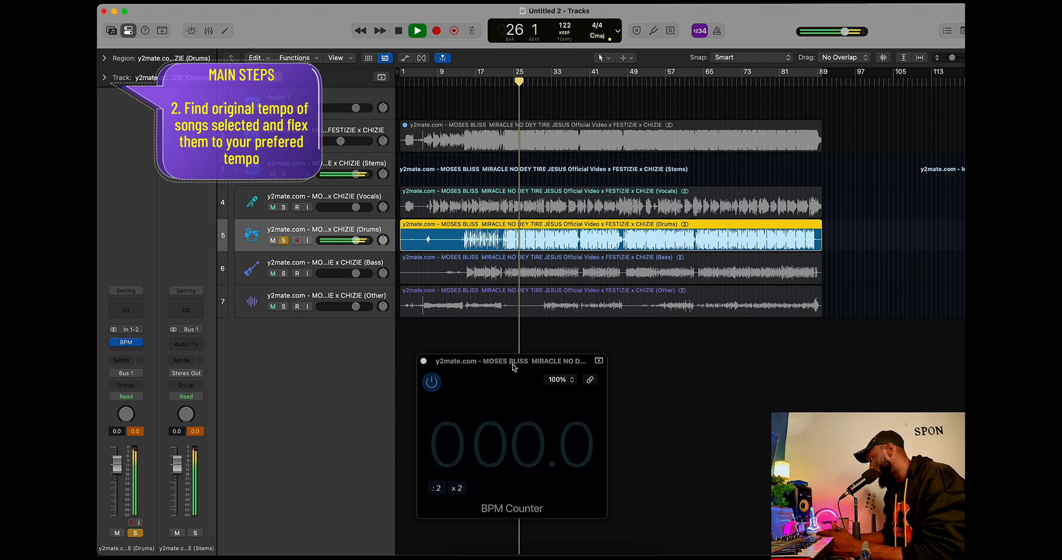
pyautogui.press('space')
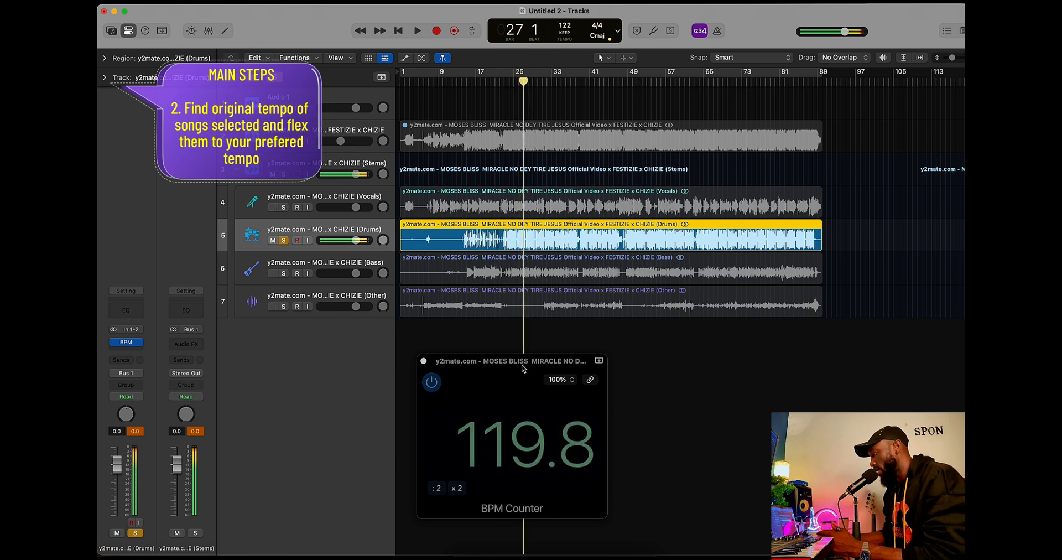
pyautogui.press('space')
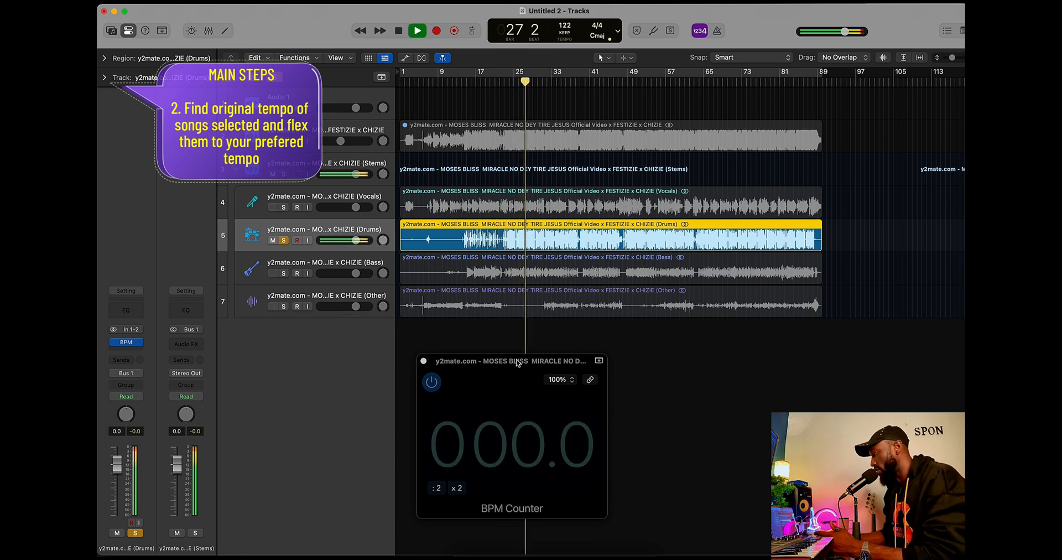
pyautogui.press('space')
# Set the project tempo to 120 BPM and play the soloed drums against the metronome click.
pyautogui.moveTo(560, 28); pyautogui.dragTo(564, 33)
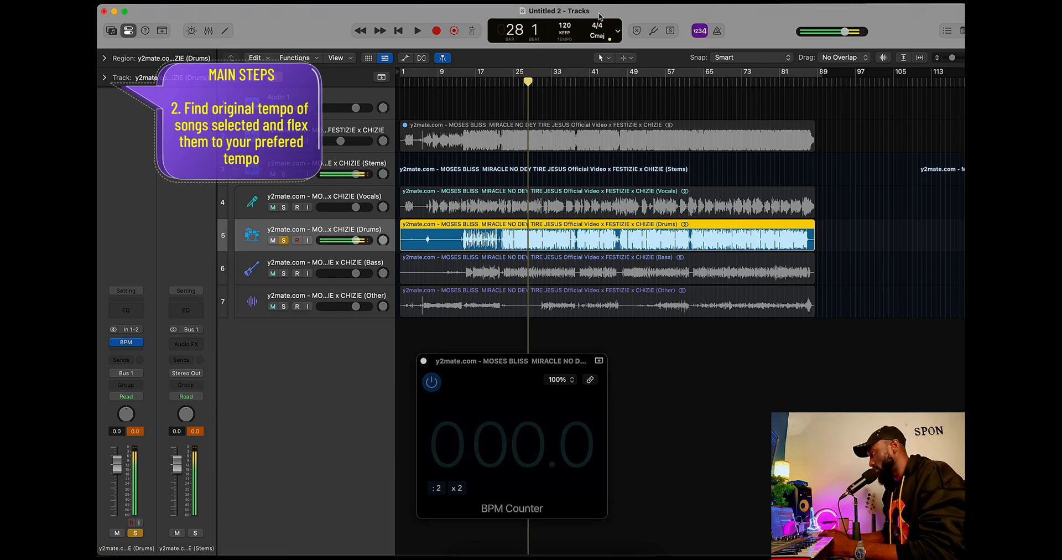
pyautogui.press('space')
pyautogui.click(716, 32)
pyautogui.press('space')
pyautogui.press('space')
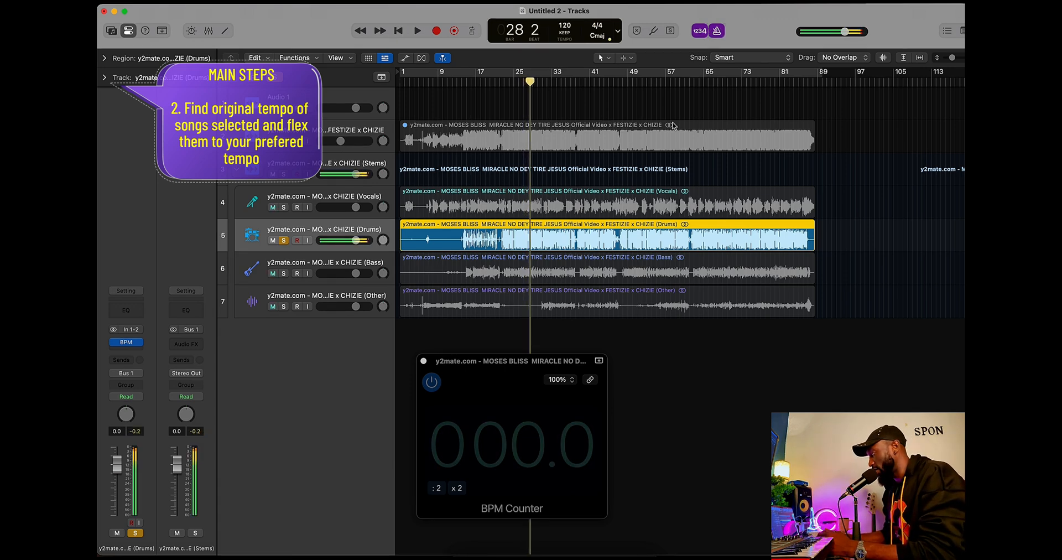
pyautogui.press('space')
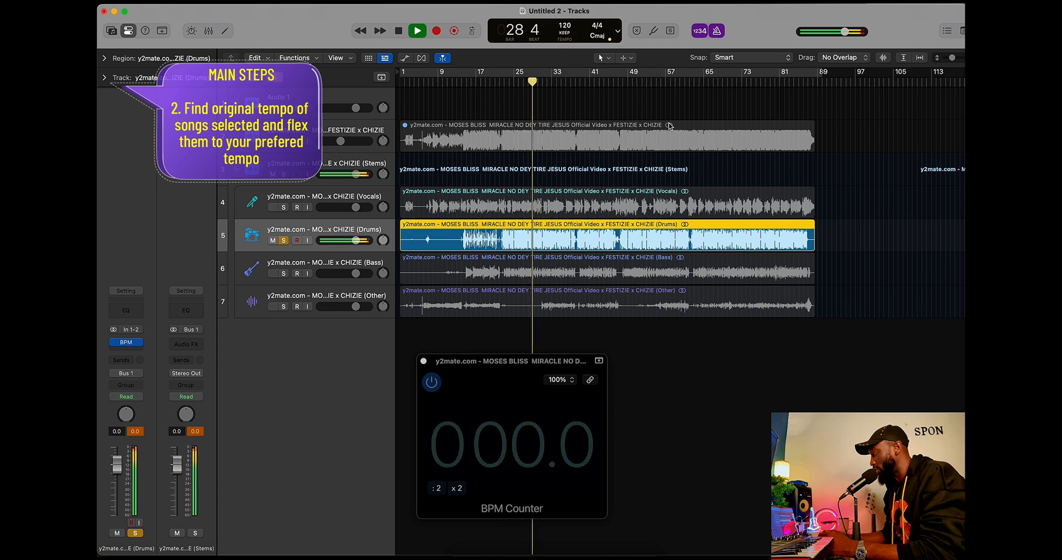
pyautogui.press('space')
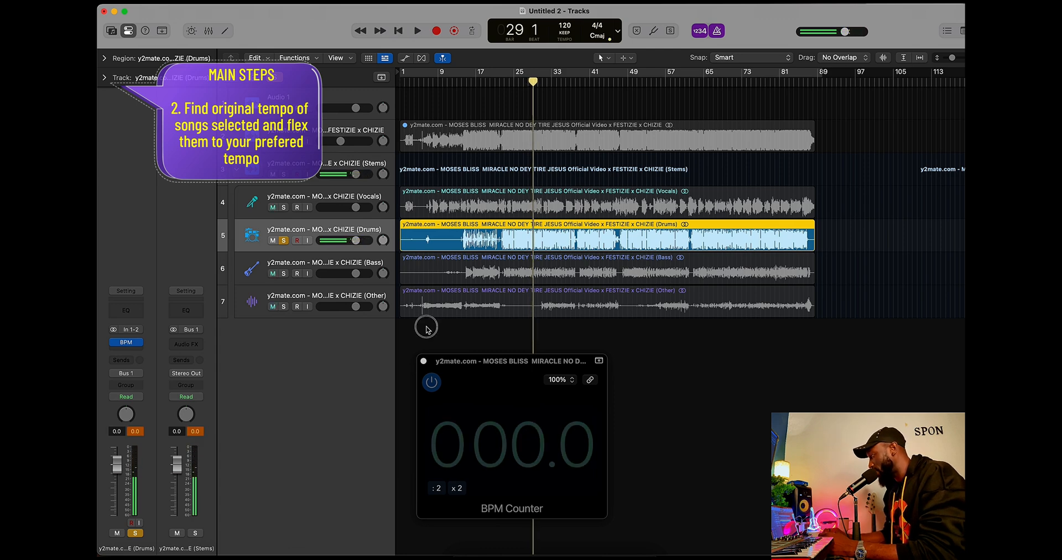
# Delete the empty Audio 1 track and the original full-song audio track above the stems, keeping only the stem tracks.
pyautogui.moveTo(424, 325); pyautogui.dragTo(404, 196)
pyautogui.click(349, 136)
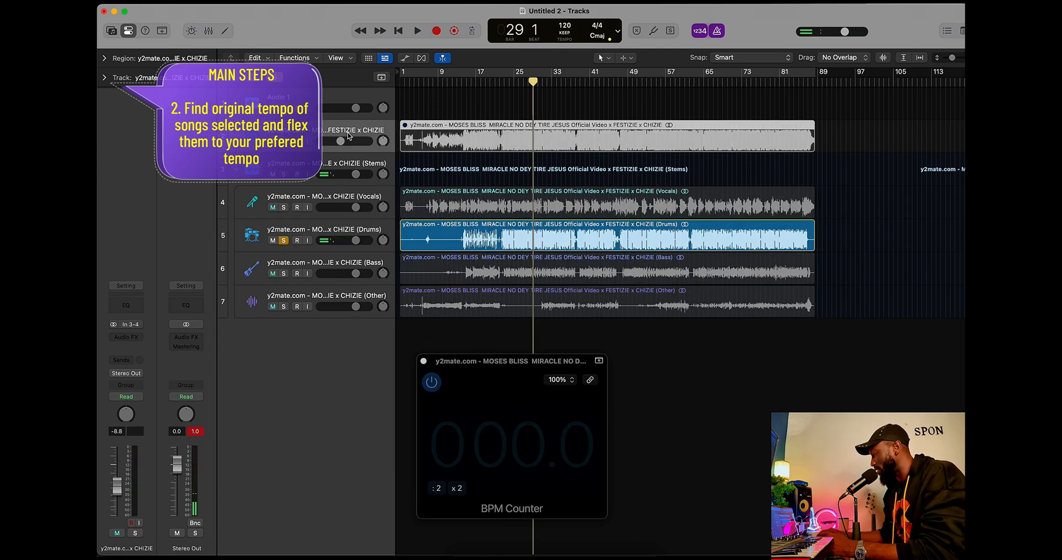
pyautogui.press('Up')
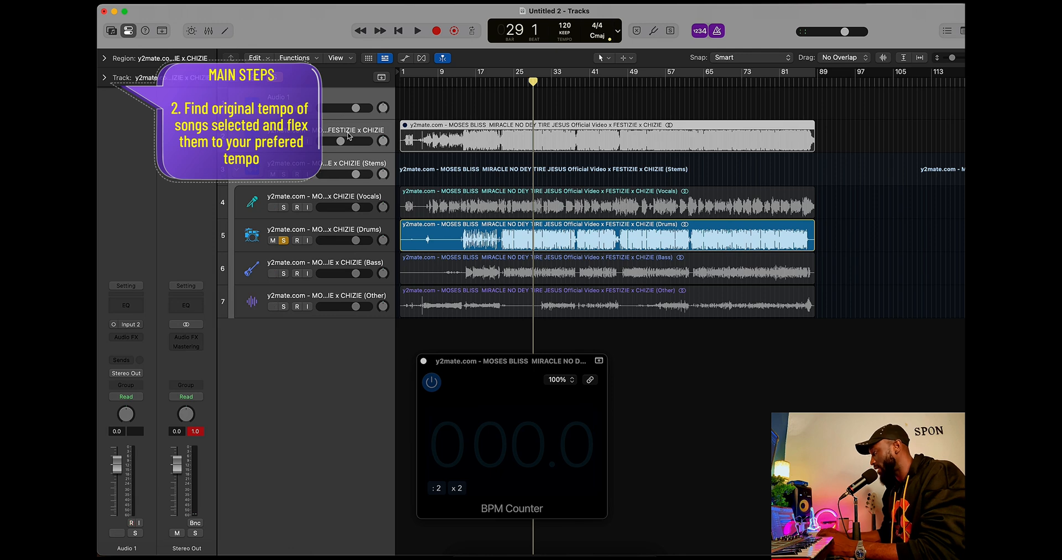
pyautogui.press('Down')
pyautogui.press('Down')
pyautogui.press('Up')
pyautogui.press('Up')
pyautogui.press('Up')
pyautogui.press('Up')
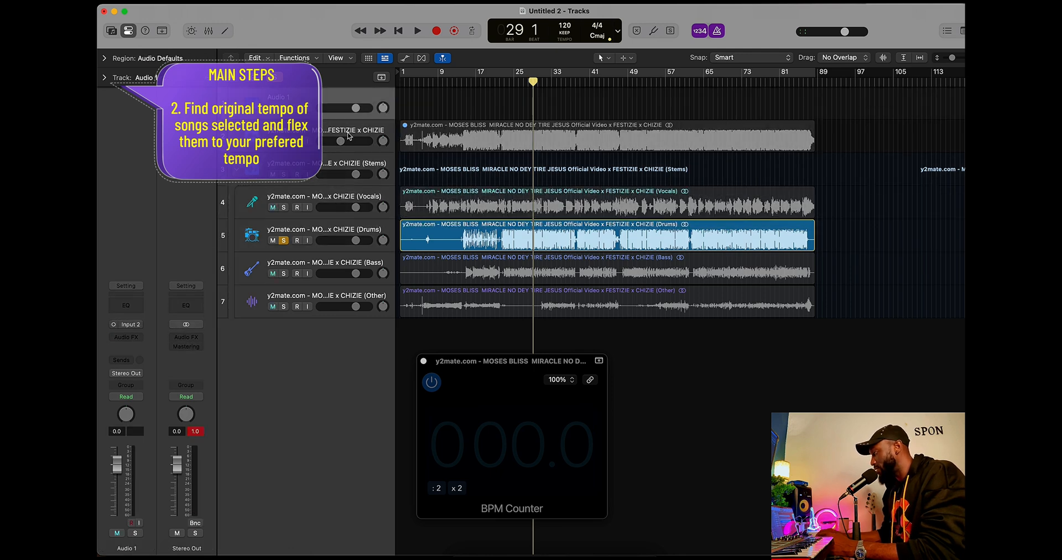
pyautogui.keyDown('shift'); pyautogui.click(349, 136); pyautogui.keyUp('shift')
pyautogui.press('Delete')
pyautogui.press('Delete')
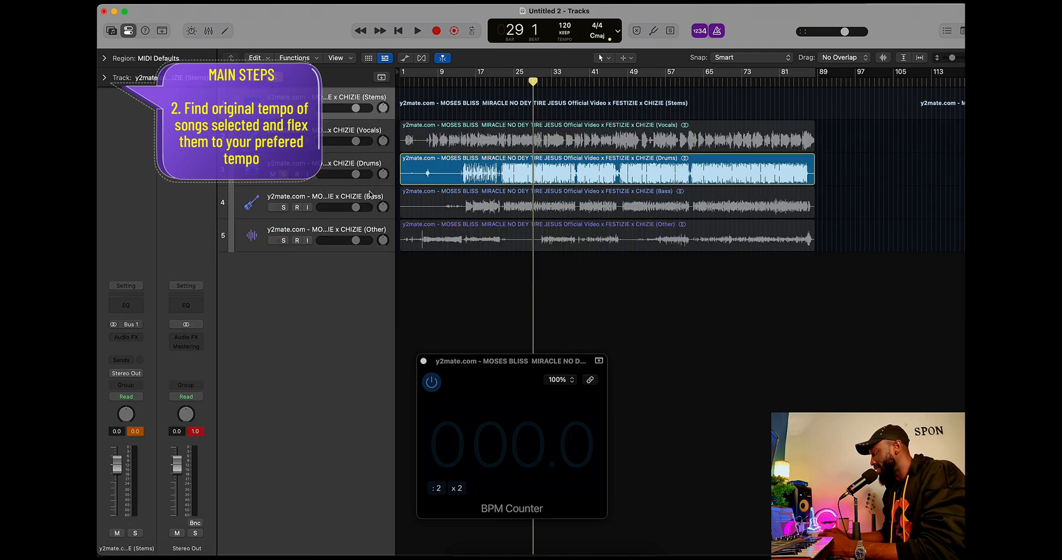
# Select all four stem regions with the Drums stem unsoloed, and assign the Scissors Tool as the Command-click tool.
pyautogui.moveTo(497, 270); pyautogui.dragTo(486, 139)
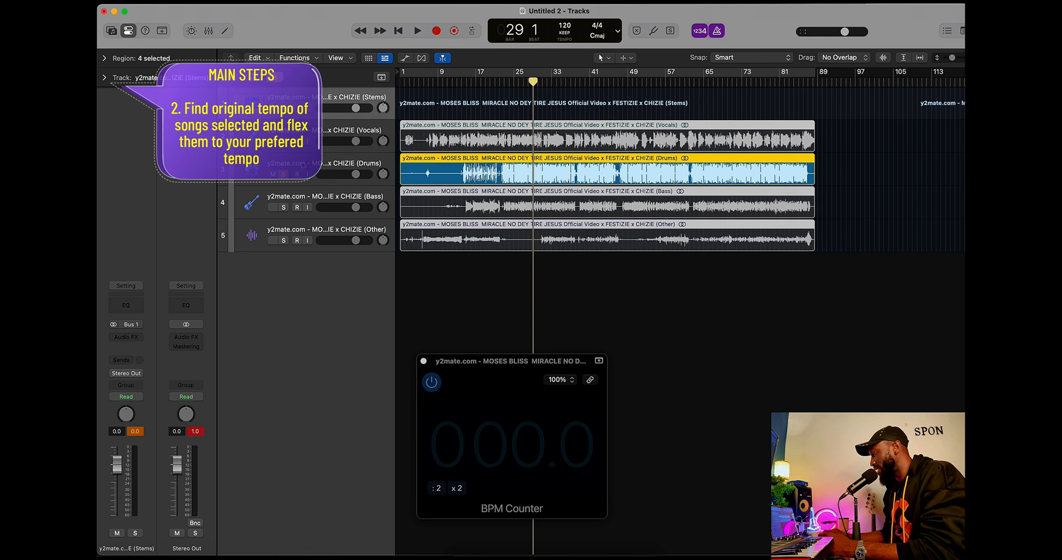
pyautogui.click(282, 174)
pyautogui.press('super+Right')
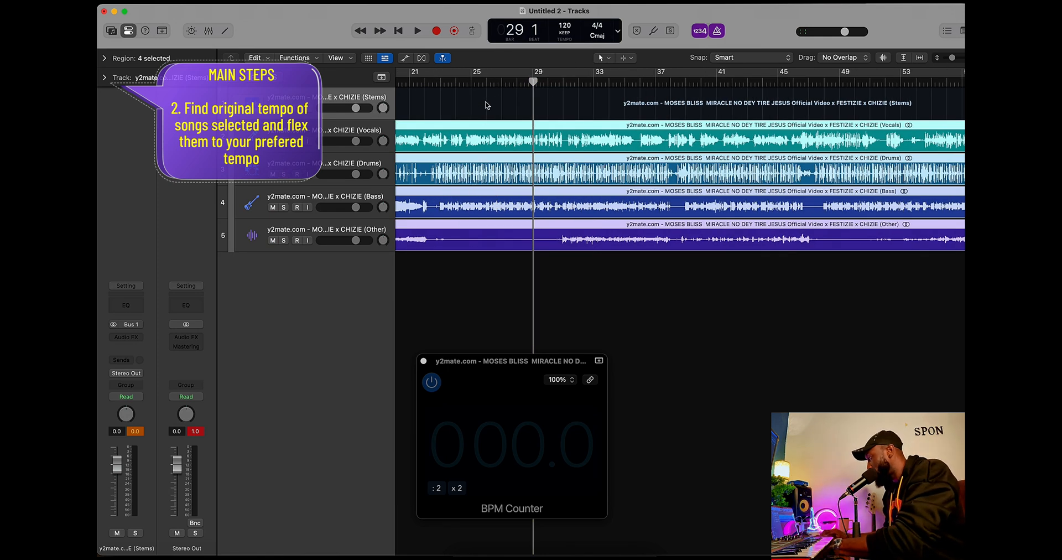
pyautogui.click(626, 58)
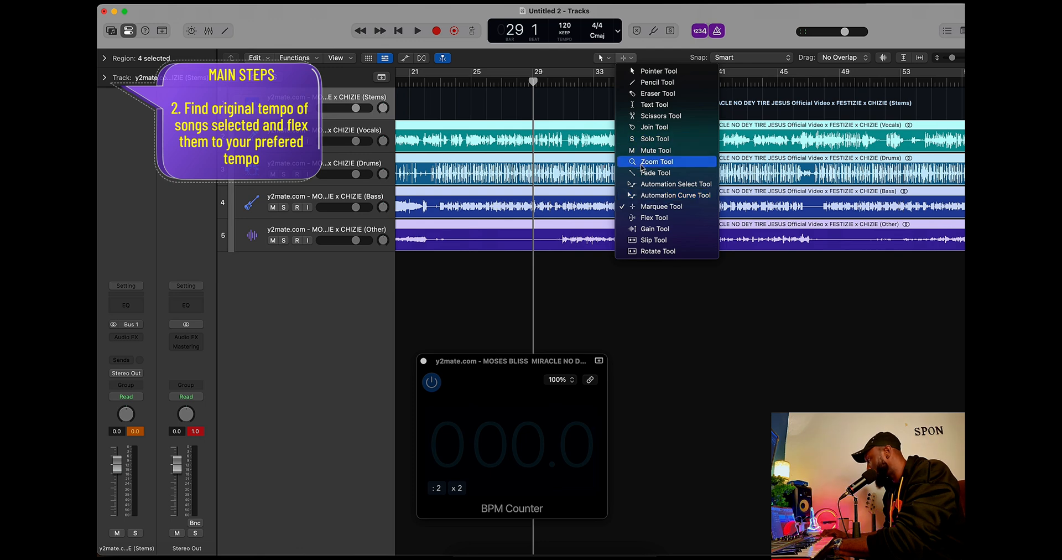
pyautogui.click(451, 179)
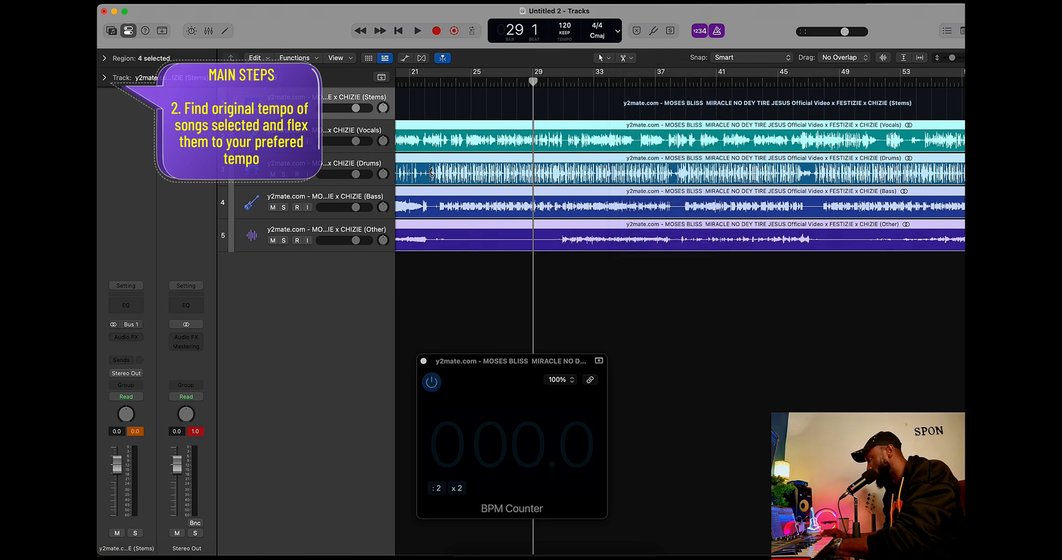
# Try splitting all four stem regions between bars 22 and 23, and undo the split.
pyautogui.keyDown('super'); pyautogui.click(440, 173); pyautogui.keyUp('super')
pyautogui.moveTo(427, 271); pyautogui.dragTo(399, 147)
pyautogui.press('super+Right')
pyautogui.press('super+Right')
pyautogui.press('super+Left')
pyautogui.press('super+Left')
pyautogui.press('super+Left')
pyautogui.press('super+Left')
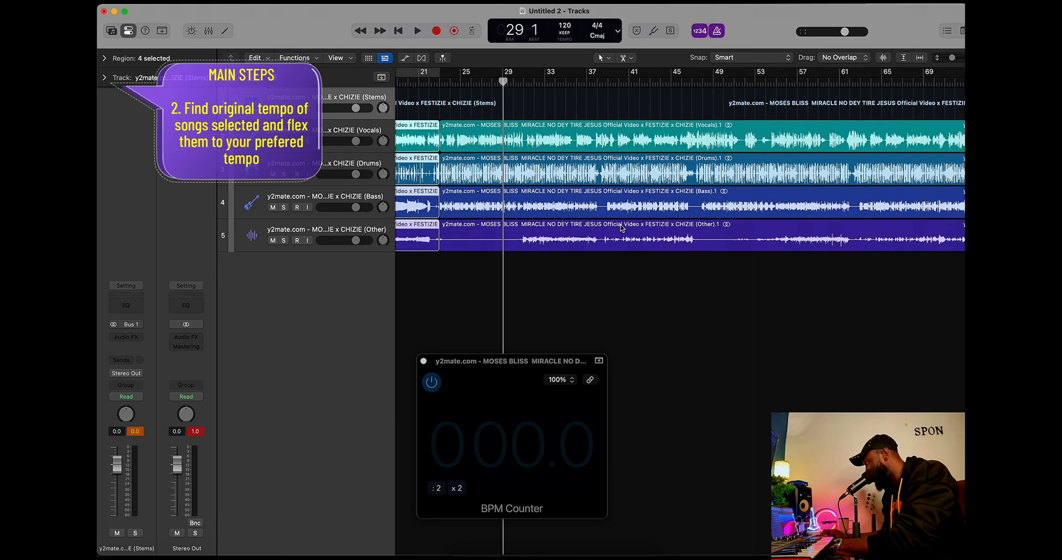
pyautogui.press('super+z')
pyautogui.hscroll(-5, 519, 280)
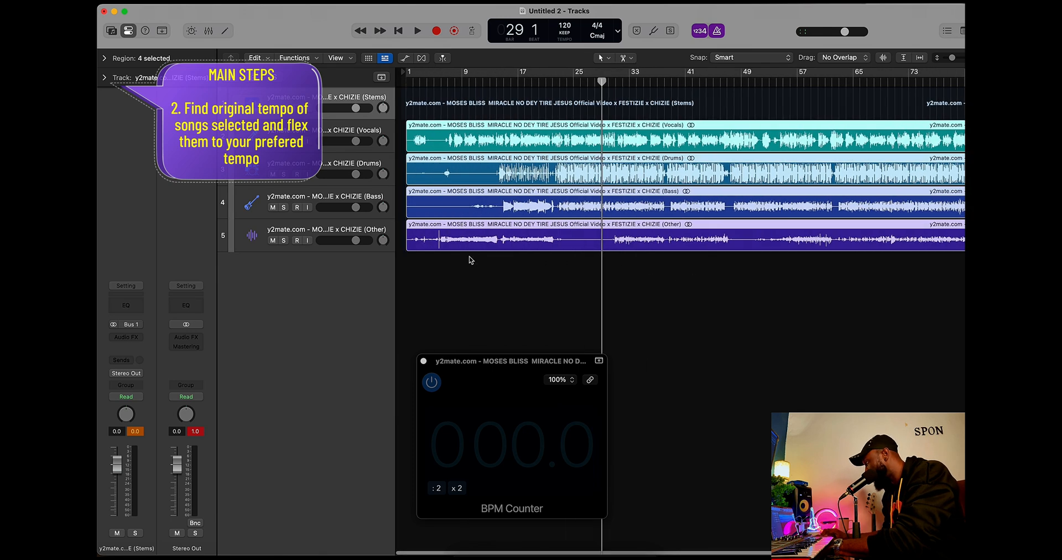
# Play all the stems from about bar 12 to bar 16 against the click and examine the drum hits close up.
pyautogui.click(491, 81)
pyautogui.press('space')
pyautogui.press('super+Right')
pyautogui.press('super+Right')
pyautogui.press('super+Right')
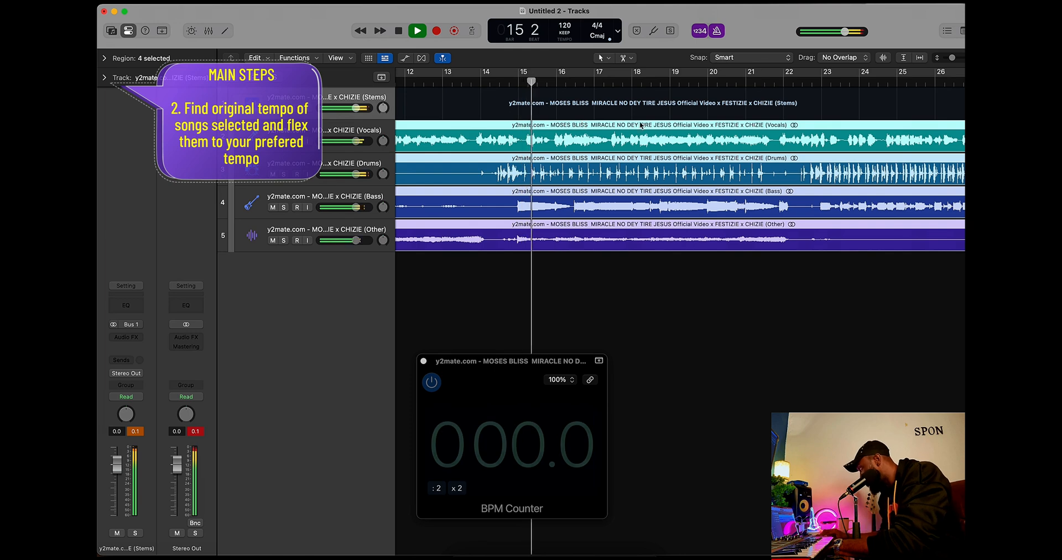
pyautogui.press('super+Right')
pyautogui.press('super+Right')
pyautogui.press('space')
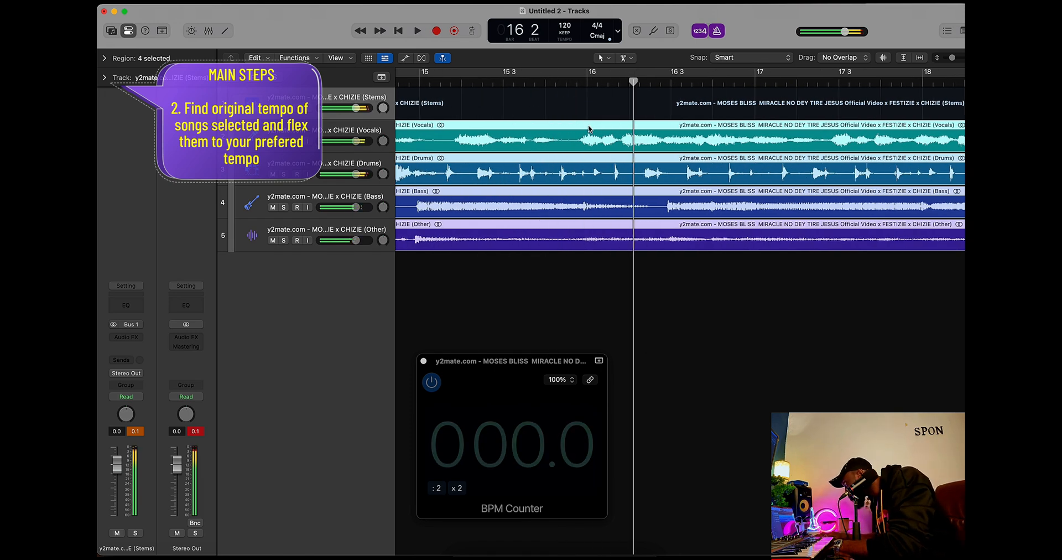
# Solo the Drums stem, play to bar 17, and nudge all four selected stem regions slightly later to line up with the beat.
pyautogui.click(284, 174)
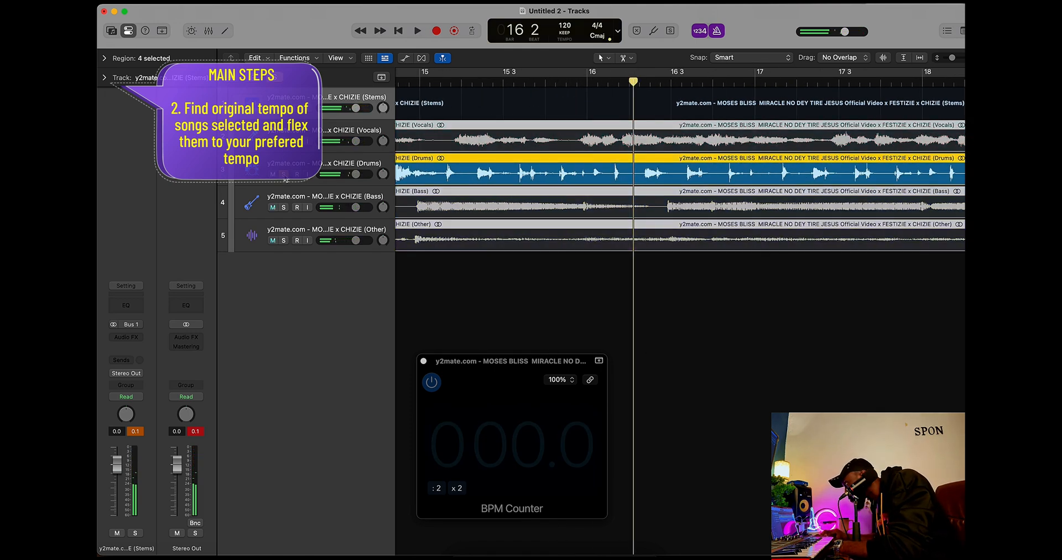
pyautogui.press('space')
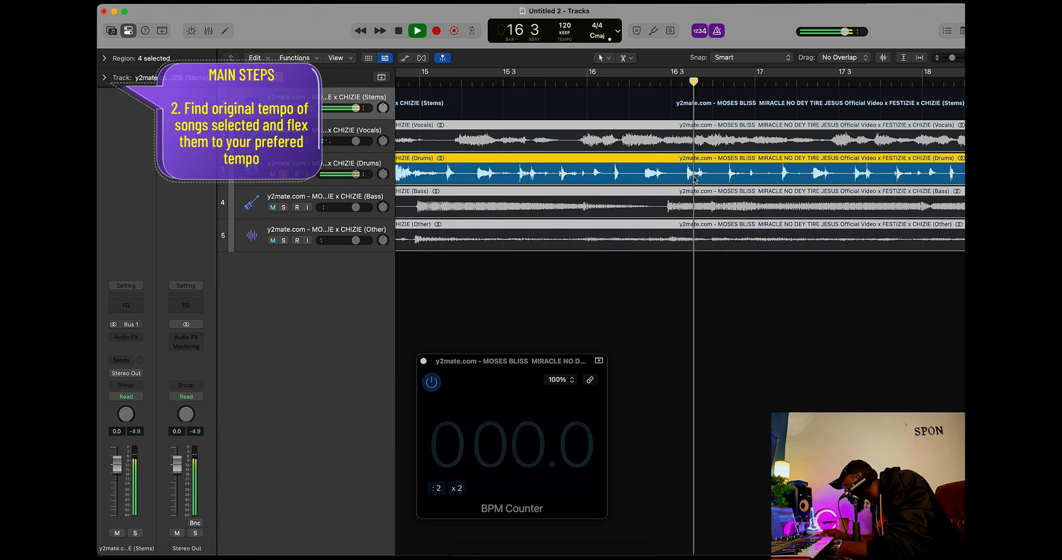
pyautogui.press('space')
pyautogui.press('super+Right')
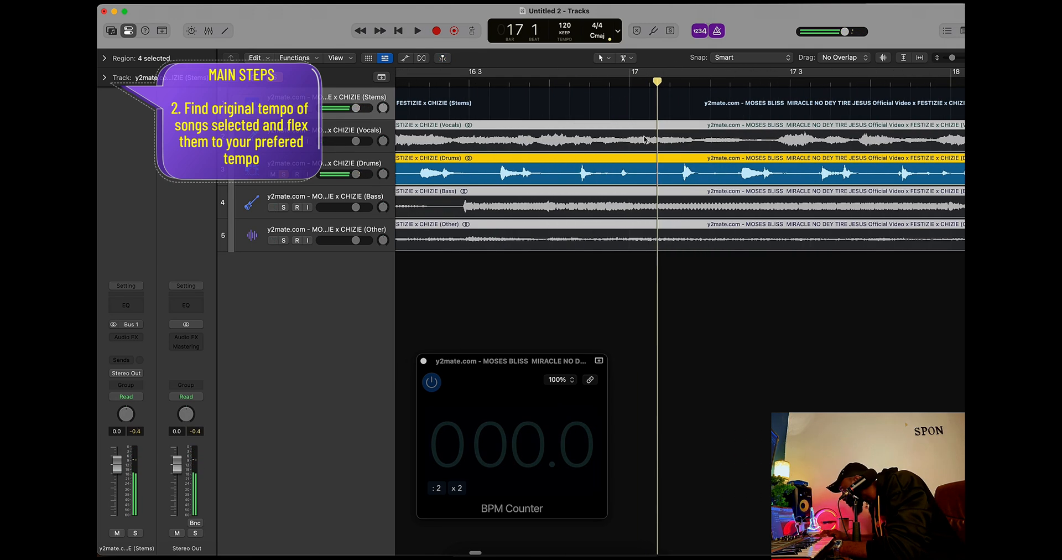
pyautogui.moveTo(635, 163); pyautogui.dragTo(641, 165)
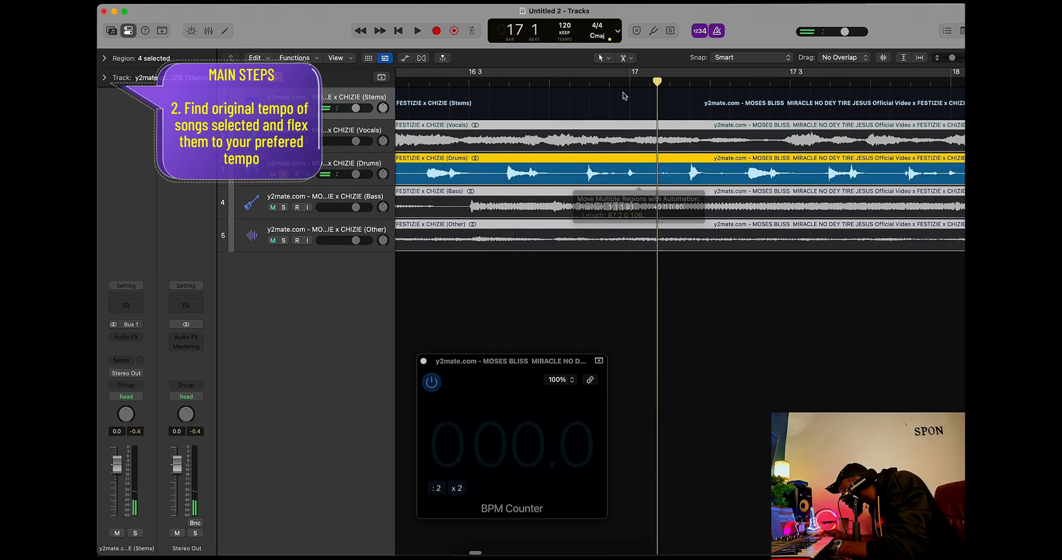
# Play the soloed drums from about bar 17 to check their timing against the metronome click and BPM Counter.
pyautogui.click(631, 82)
pyautogui.press('space')
pyautogui.press('super+Left')
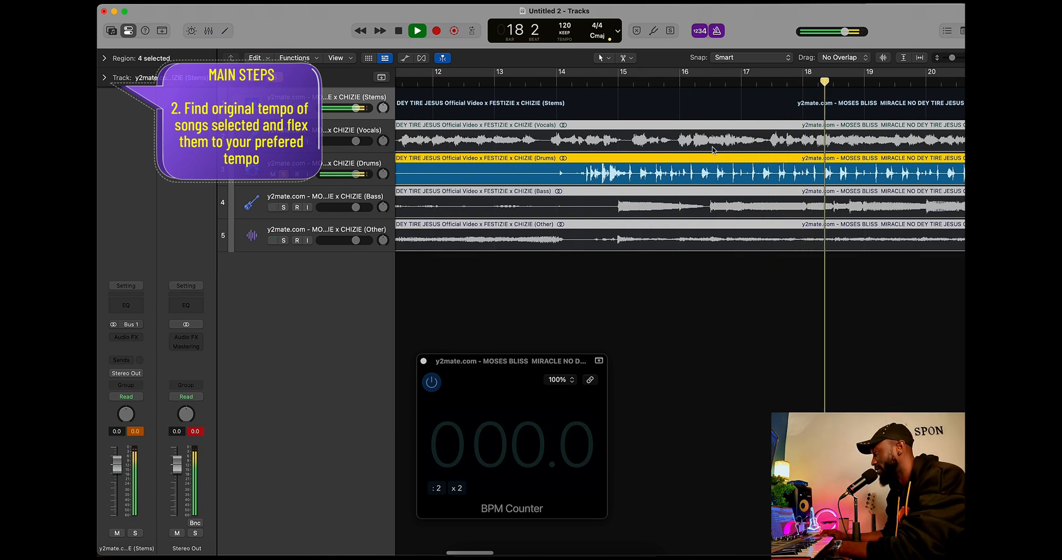
pyautogui.press('super+Left')
pyautogui.press('super+Left')
pyautogui.press('super+Left')
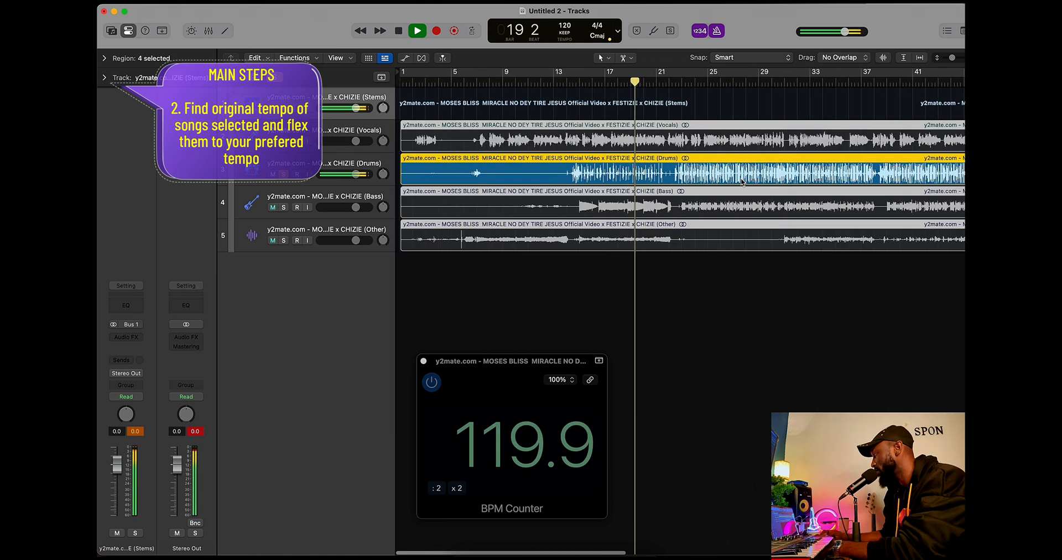
pyautogui.press('space')
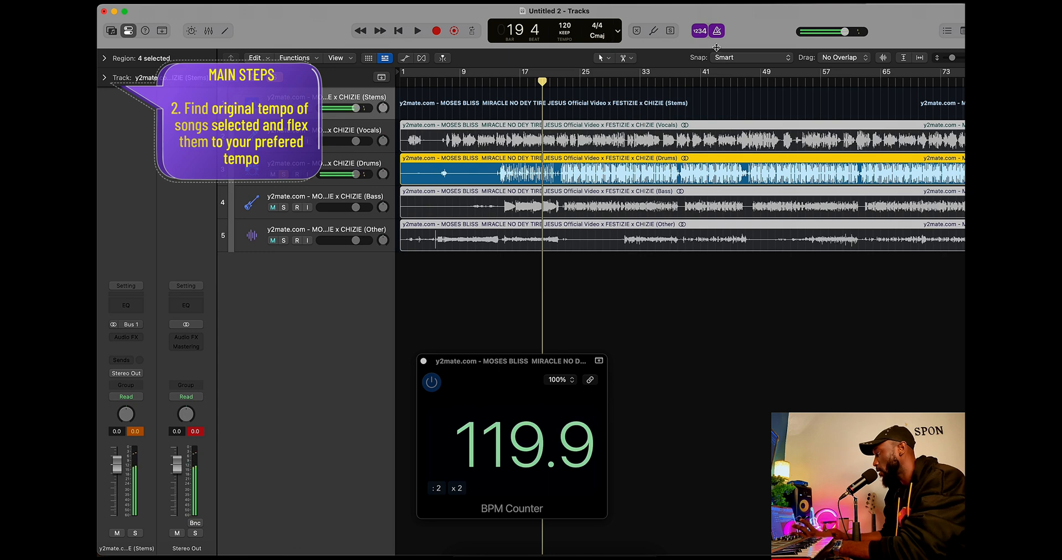
# Split all four stem regions at about bar 29 and bar 38, and unsolo the Drums stem.
pyautogui.click(617, 154)
pyautogui.click(685, 160)
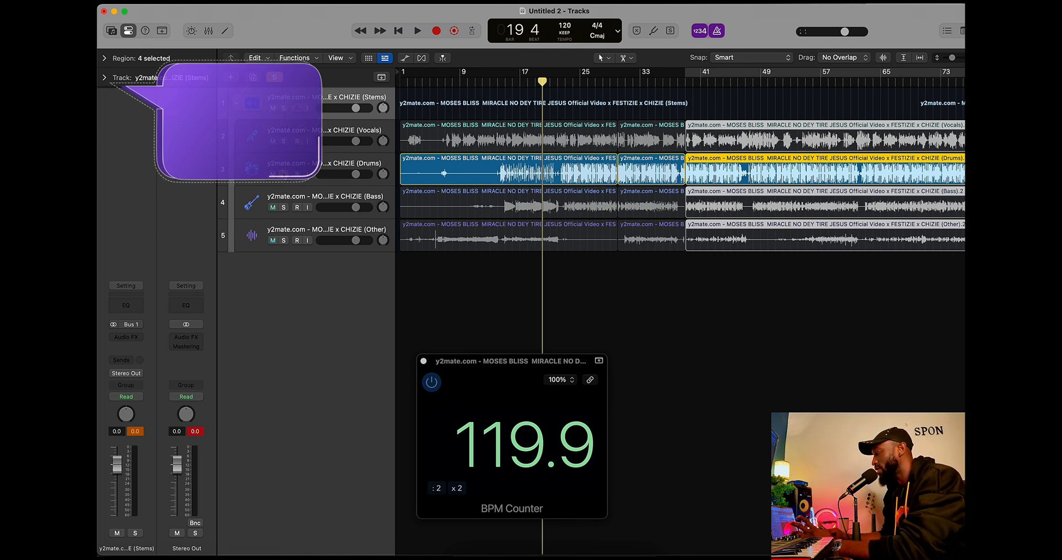
pyautogui.click(283, 174)
pyautogui.press('super+Left')
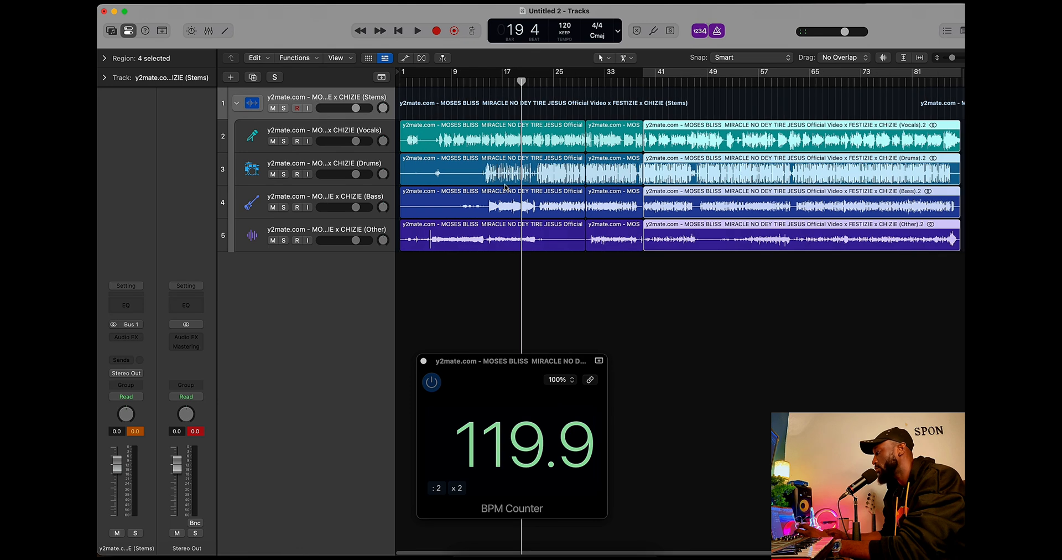
pyautogui.press('super+Left')
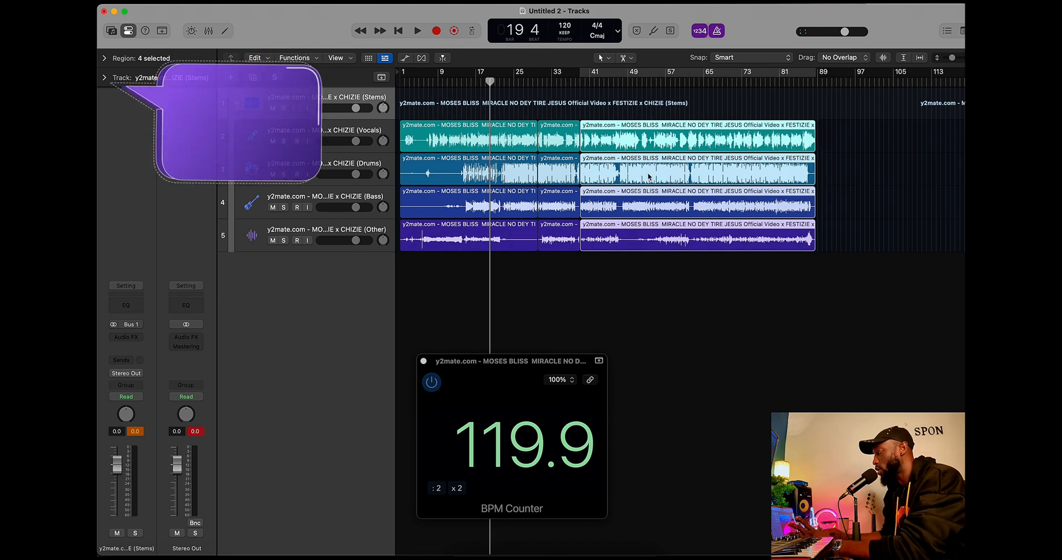
# Mute the Bass, Other and Drums stems, and lower the Stems track's volume to -4.6 dB during playback.
pyautogui.click(273, 207)
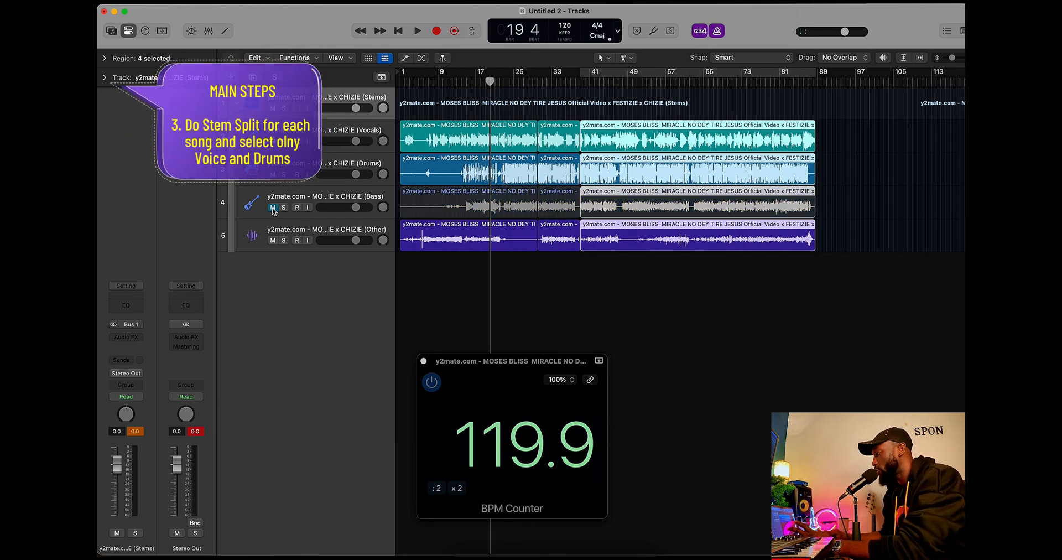
pyautogui.click(273, 241)
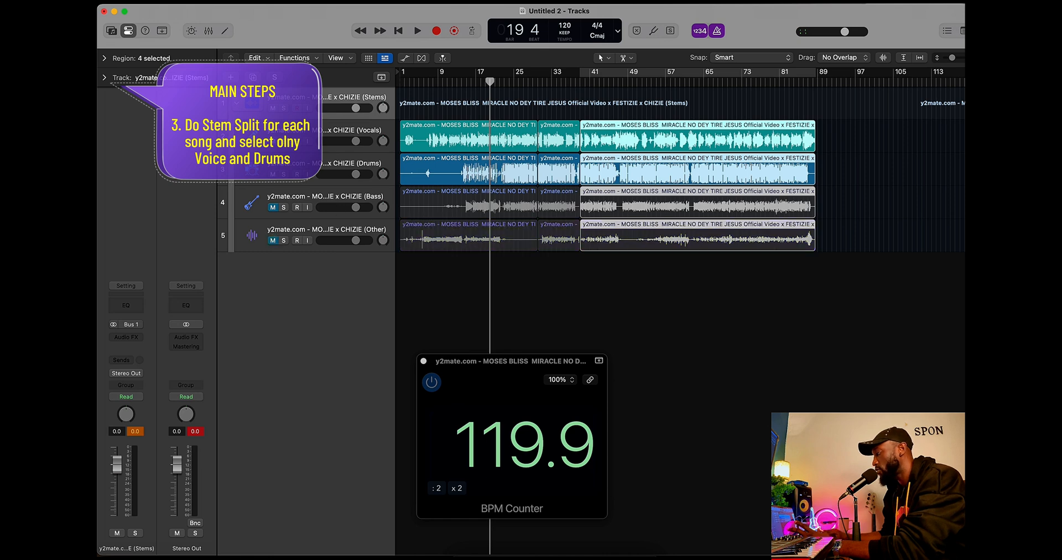
pyautogui.press('space')
pyautogui.click(272, 175)
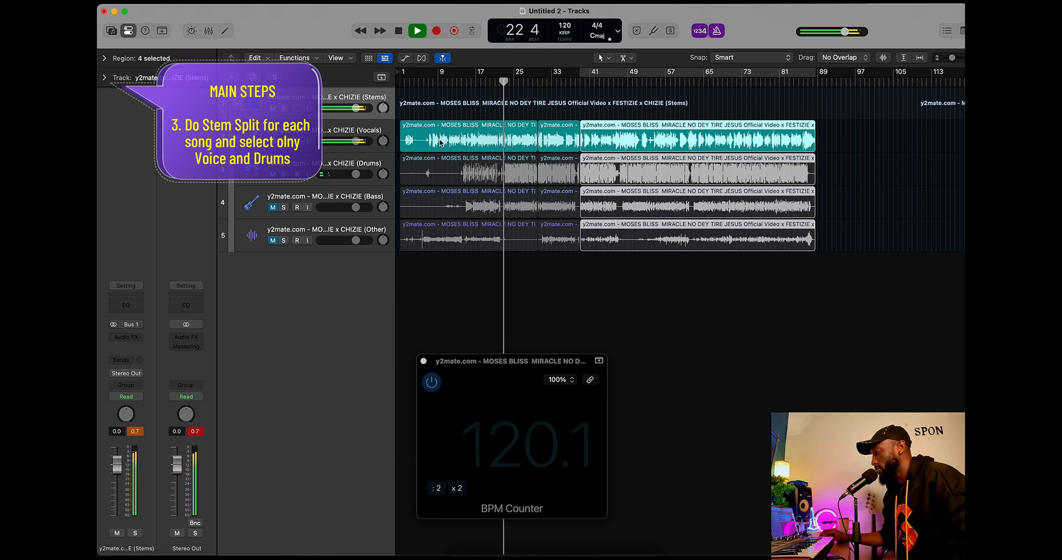
pyautogui.moveTo(118, 464); pyautogui.dragTo(117, 476)
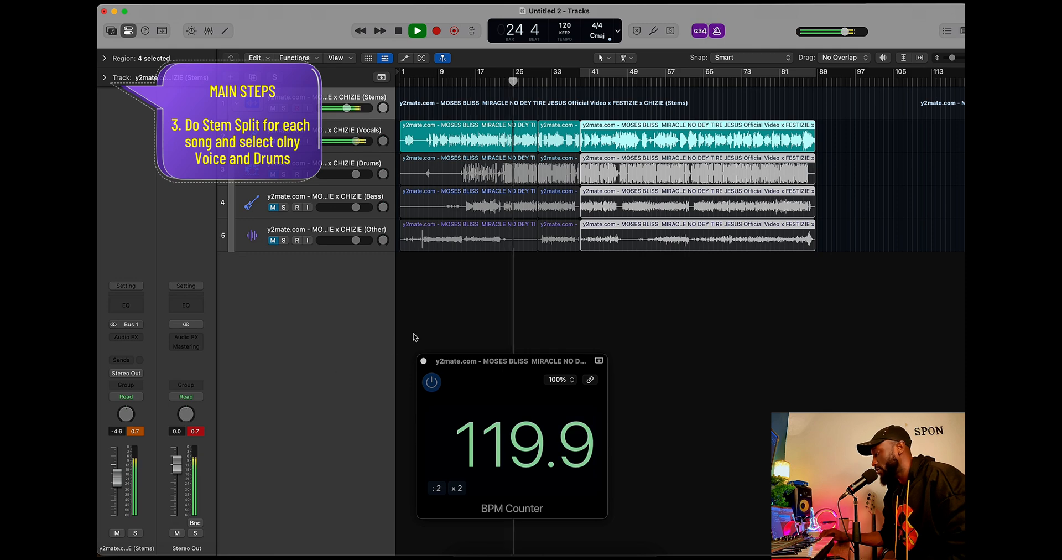
pyautogui.press('space')
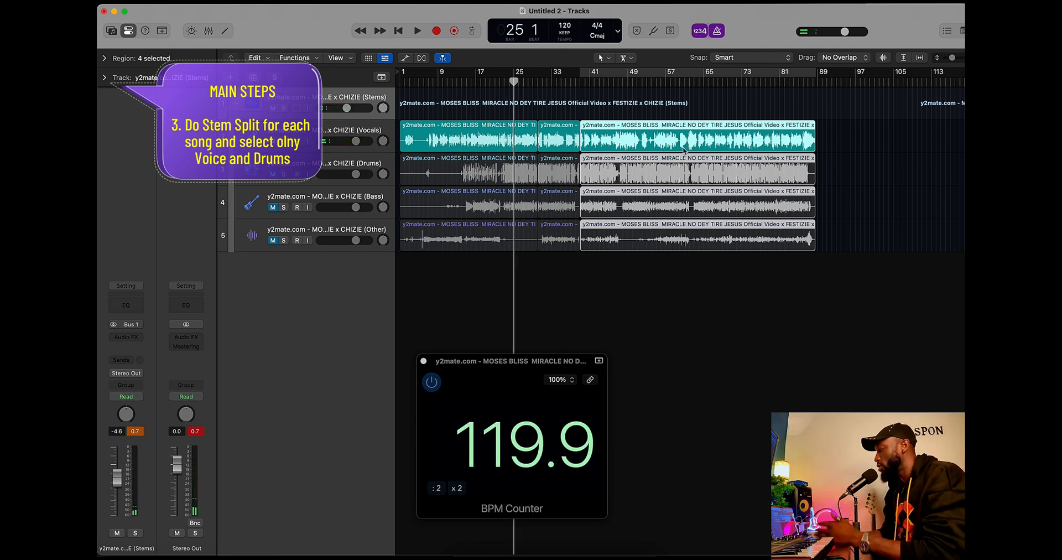
# Import Kofi Karikari Who Say God No Dey.mp3 from Finder's Downloads as a new track at about bar 95, with the cycle range over it.
pyautogui.hotkey('ctrl', 'Right')
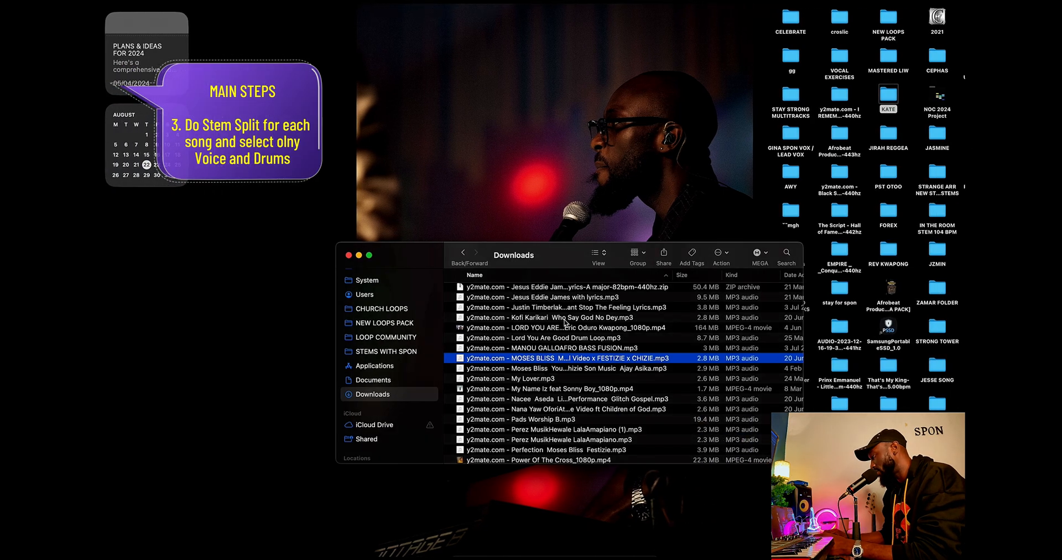
pyautogui.moveTo(565, 319); pyautogui.dragTo(854, 276)
pyautogui.hotkey('ctrl', 'Left')
pyautogui.hscroll(4, 853, 280)
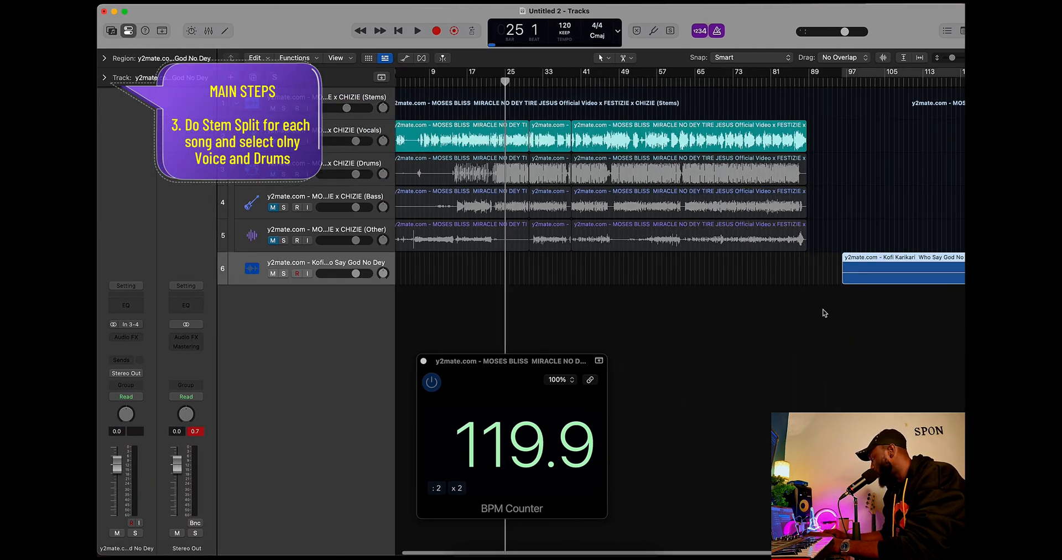
pyautogui.click(797, 72)
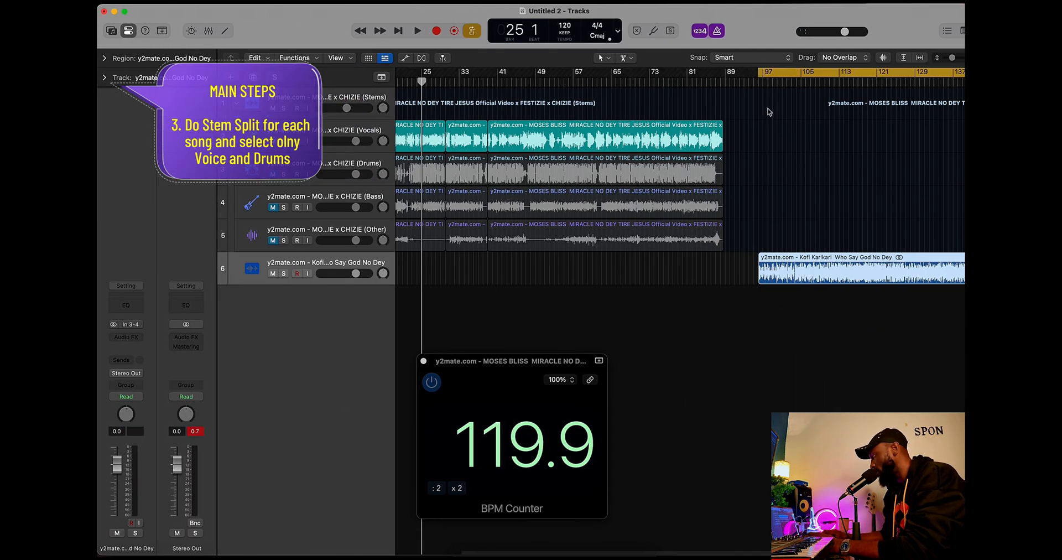
# Insert a BPM Counter on the Who Say God No Dey track, play the song to detect its tempo, and close the counter.
pyautogui.click(126, 336)
pyautogui.click(363, 346)
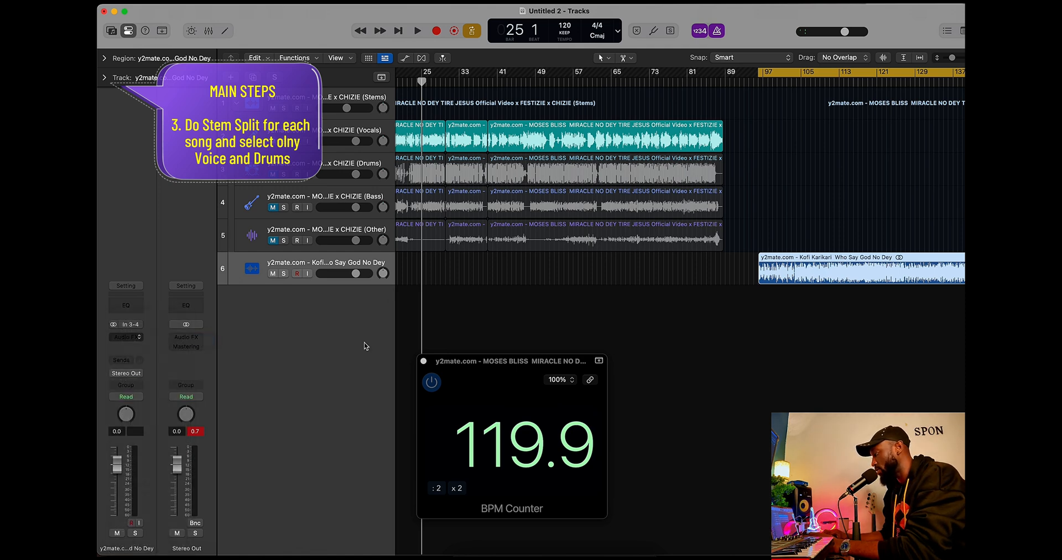
pyautogui.press('space')
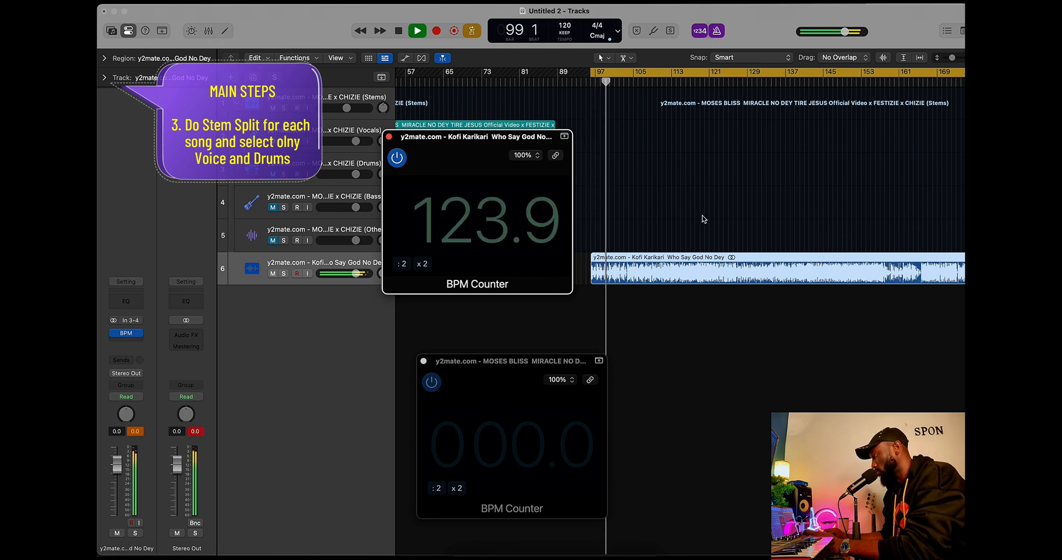
pyautogui.scroll(5, 702, 219)
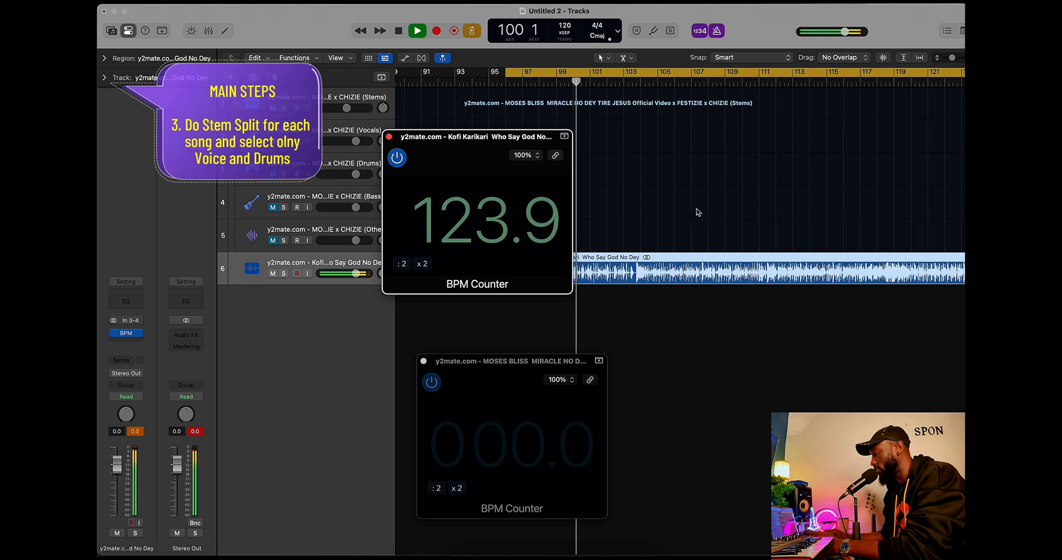
pyautogui.hscroll(-2, 698, 229)
pyautogui.press('space')
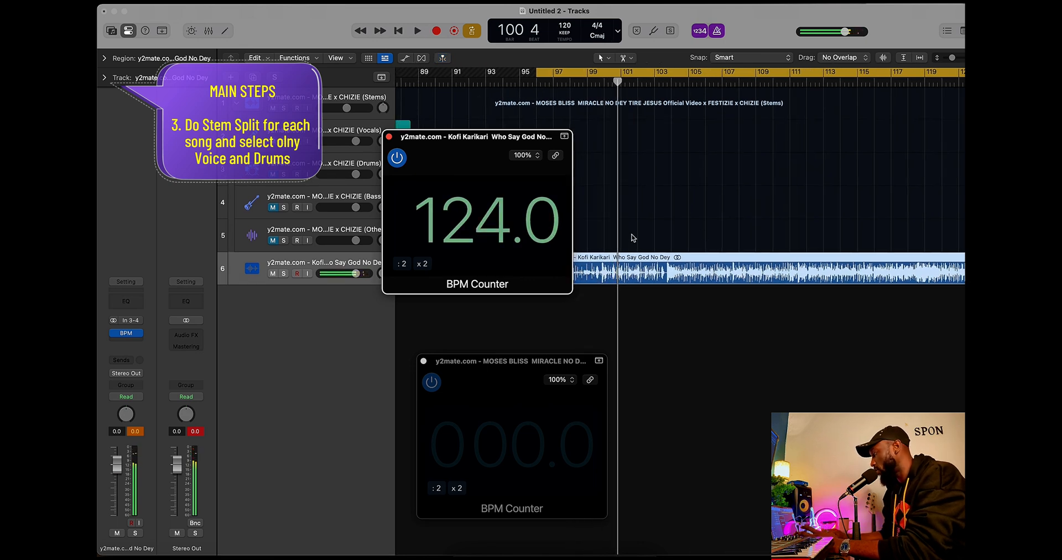
pyautogui.rightClick(615, 174)
pyautogui.click(360, 82)
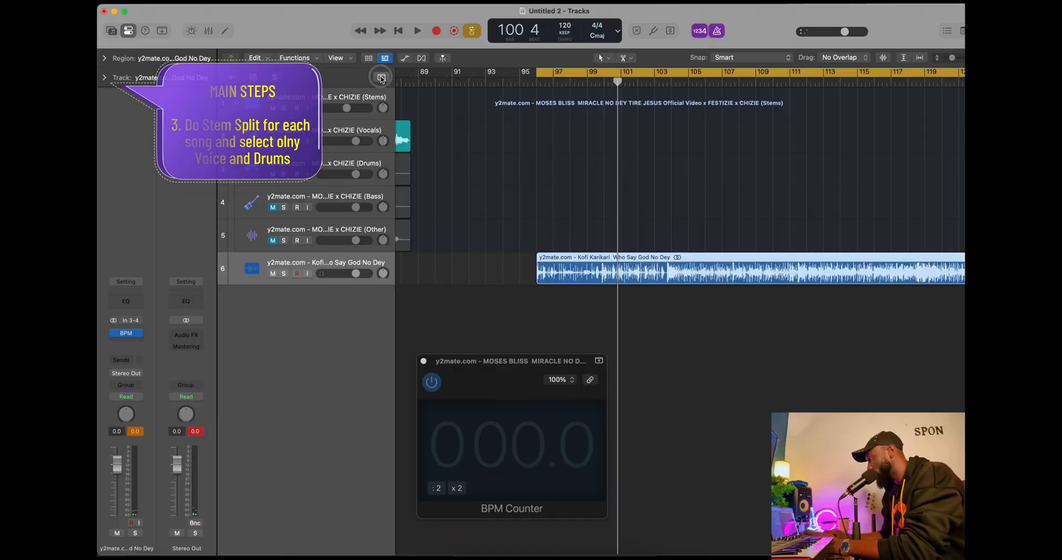
# Show the global tracks, move the BPM Counter window aside, and set the tempo to 124 BPM from about bar 92.
pyautogui.click(381, 77)
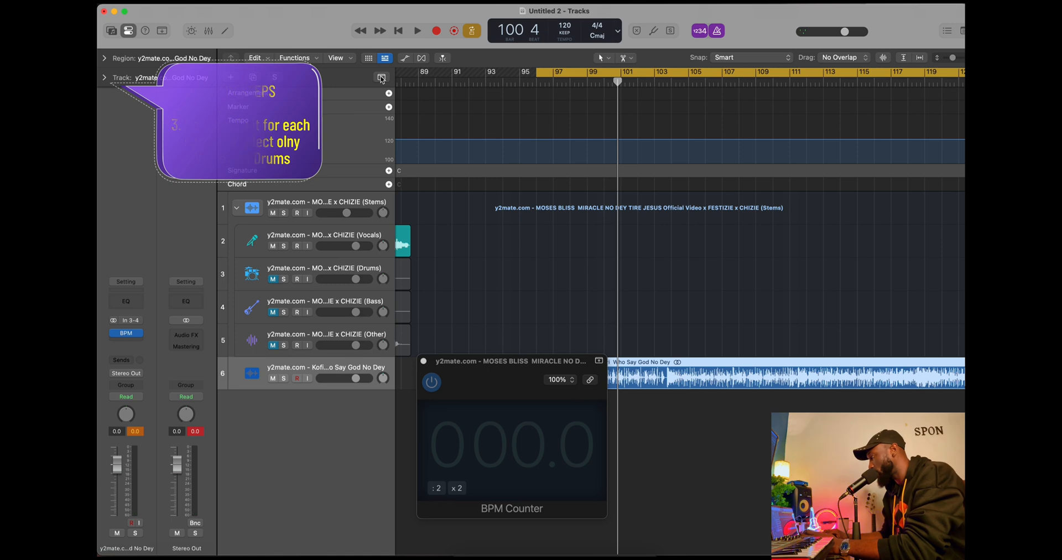
pyautogui.click(380, 77)
pyautogui.click(383, 78)
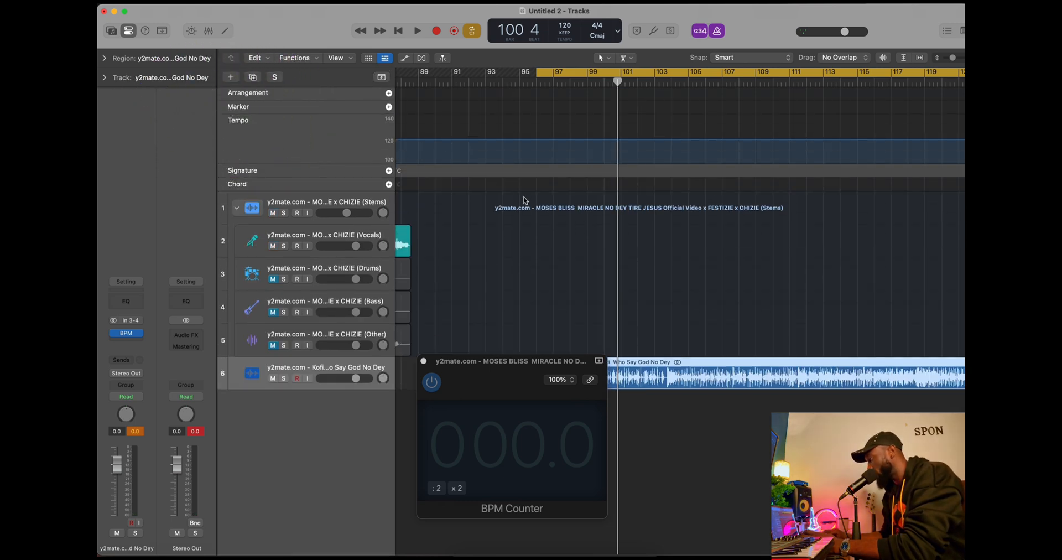
pyautogui.moveTo(487, 362); pyautogui.dragTo(517, 472)
pyautogui.click(469, 145)
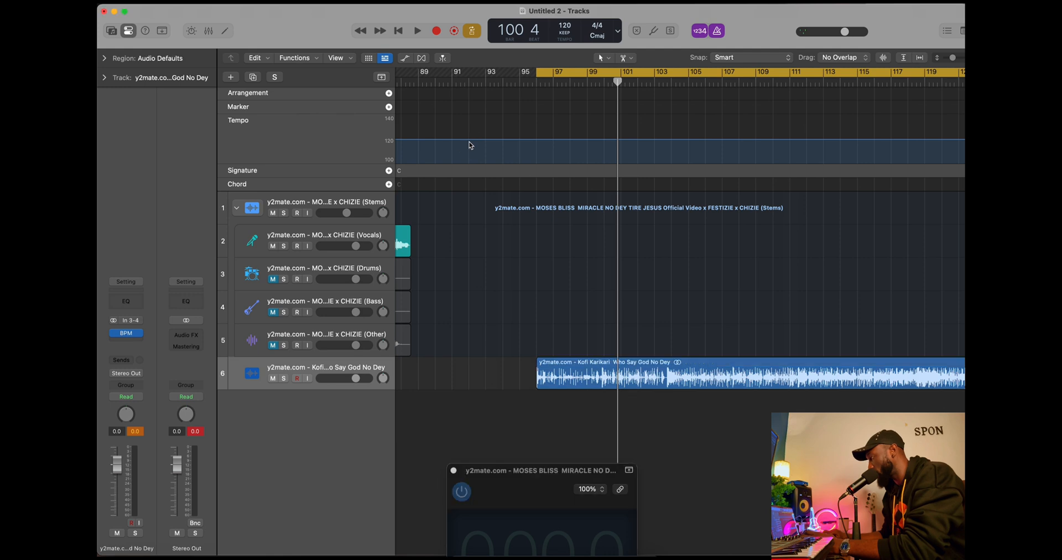
pyautogui.click(539, 145)
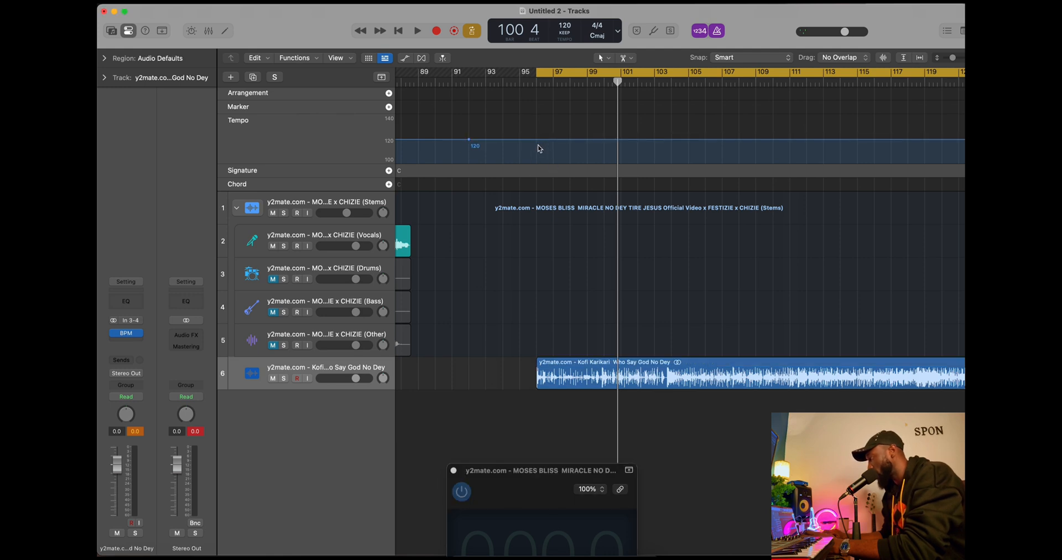
pyautogui.moveTo(535, 143); pyautogui.dragTo(535, 137)
# Play the start of Who Say God No Dey and shift its region slightly earlier against the bar 96 line.
pyautogui.scroll(5, 546, 262)
pyautogui.hscroll(-4, 582, 254)
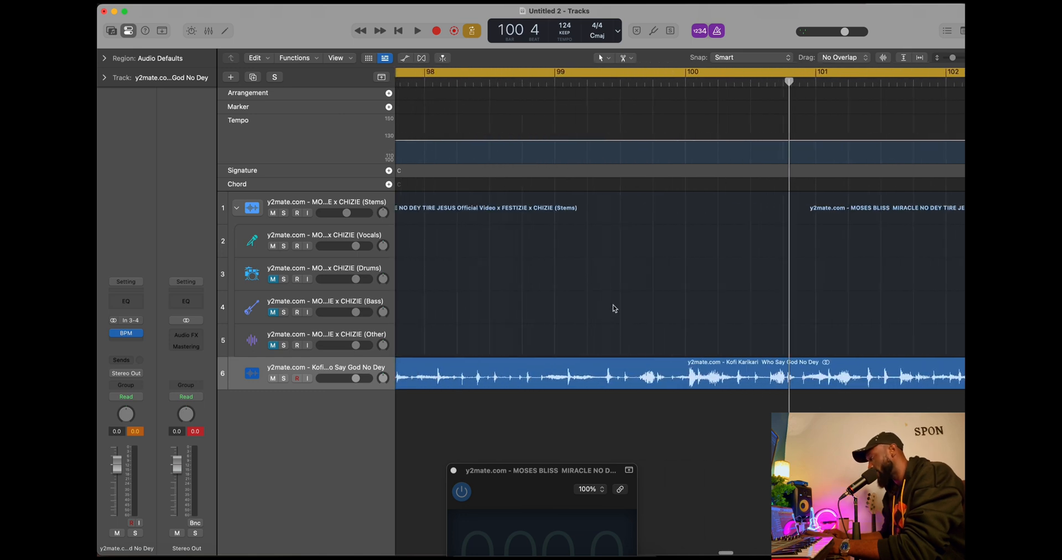
pyautogui.scroll(-5, 615, 309)
pyautogui.hscroll(-5, 615, 309)
pyautogui.press('space')
pyautogui.scroll(5, 761, 352)
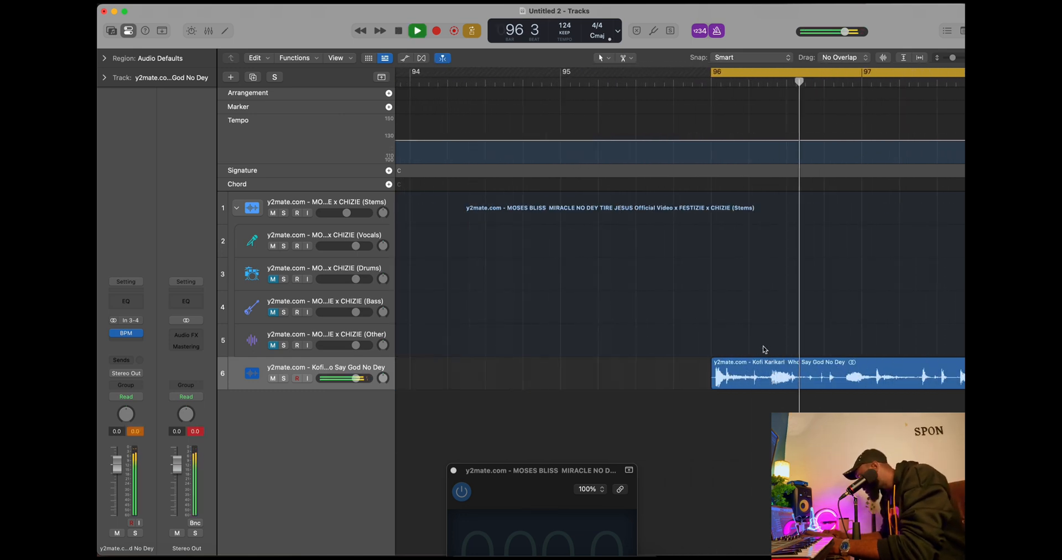
pyautogui.scroll(3, 764, 349)
pyautogui.press('space')
pyautogui.moveTo(634, 380); pyautogui.dragTo(622, 380)
pyautogui.scroll(-3, 622, 380)
pyautogui.press('space')
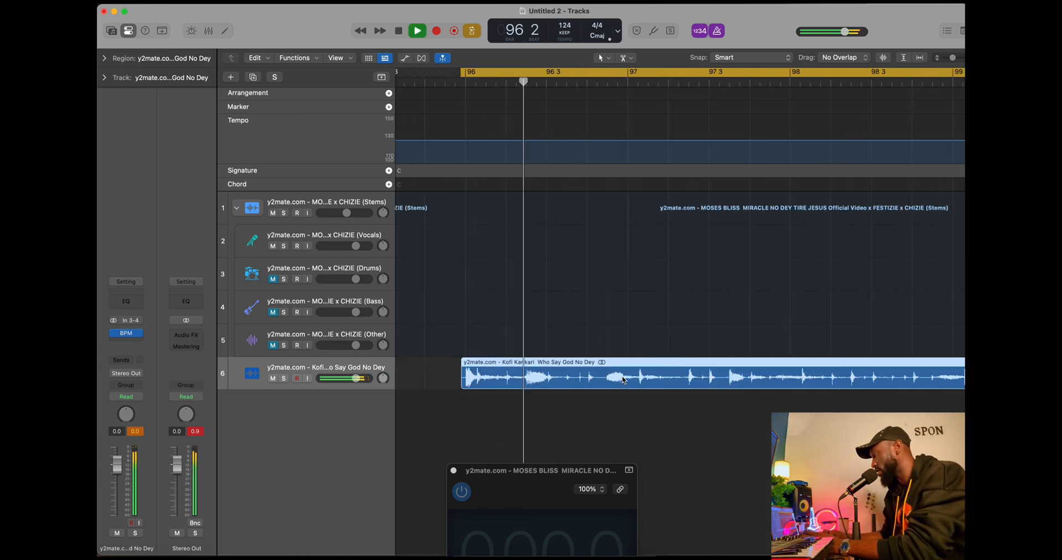
# Replay Who Say God No Dey from its start and compare its waveform peaks with the beat grid through bar 99.
pyautogui.scroll(3, 598, 370)
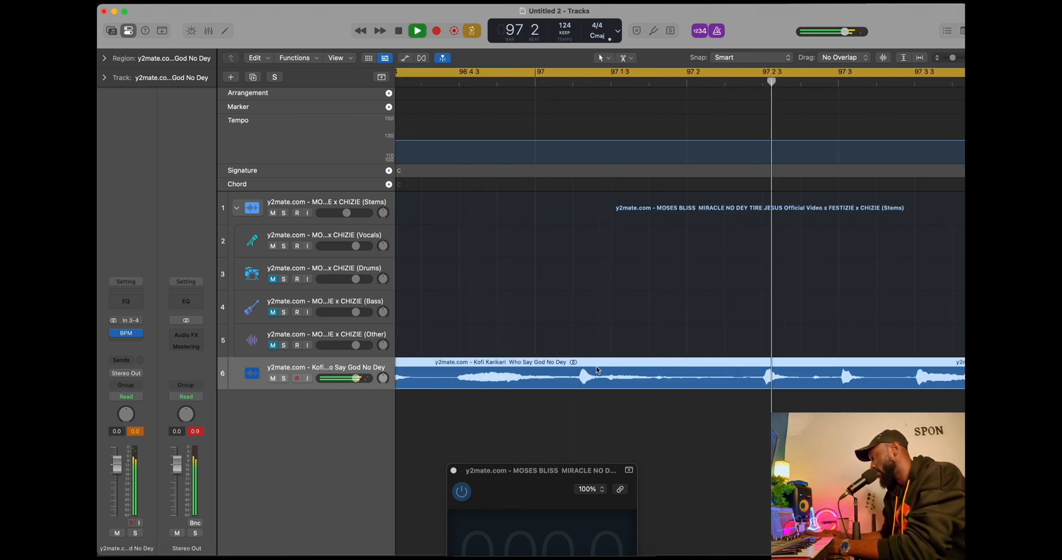
pyautogui.hscroll(6, 597, 370)
pyautogui.hscroll(2, 697, 372)
pyautogui.press('space')
pyautogui.press('space')
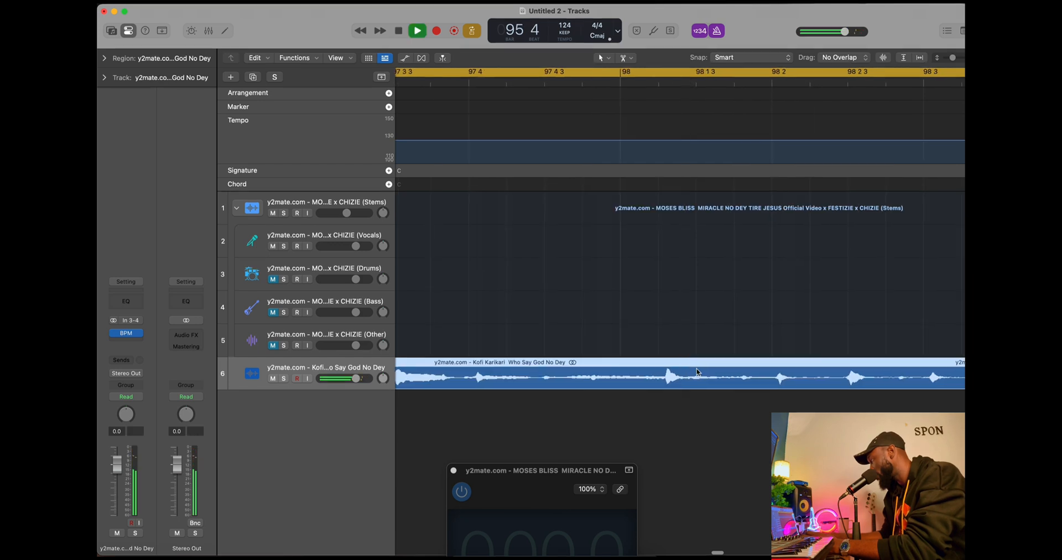
pyautogui.hscroll(5, 697, 372)
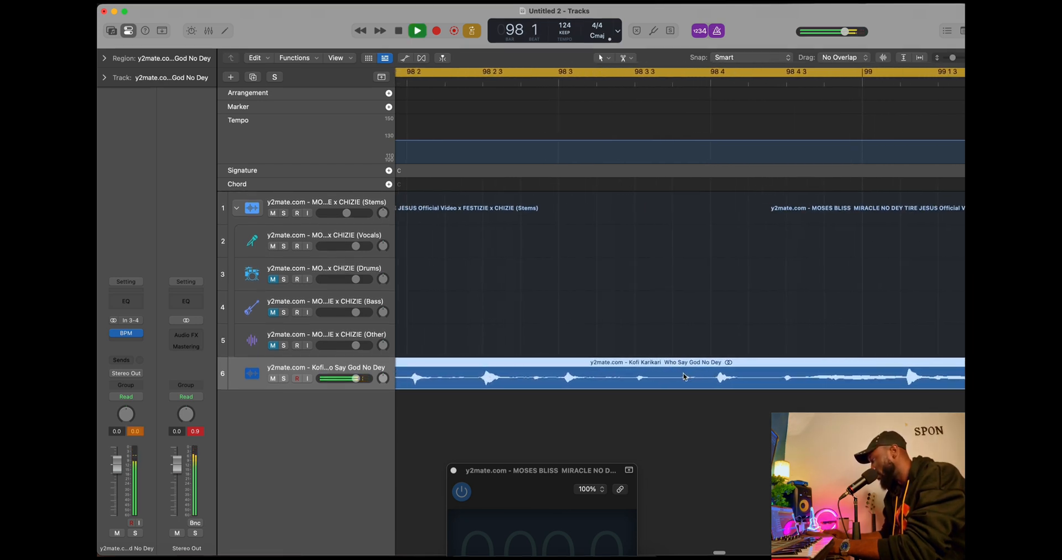
pyautogui.hscroll(5, 680, 378)
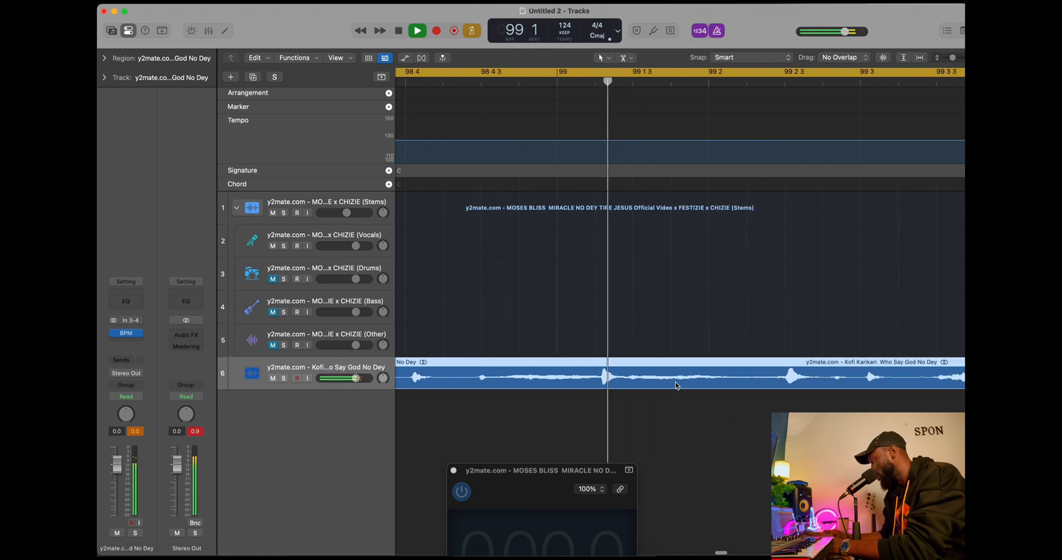
pyautogui.hscroll(1, 675, 385)
# Turn snapping off, finely nudge the Who Say God No Dey region, and check its timing in playback up to bar 105.
pyautogui.click(679, 376)
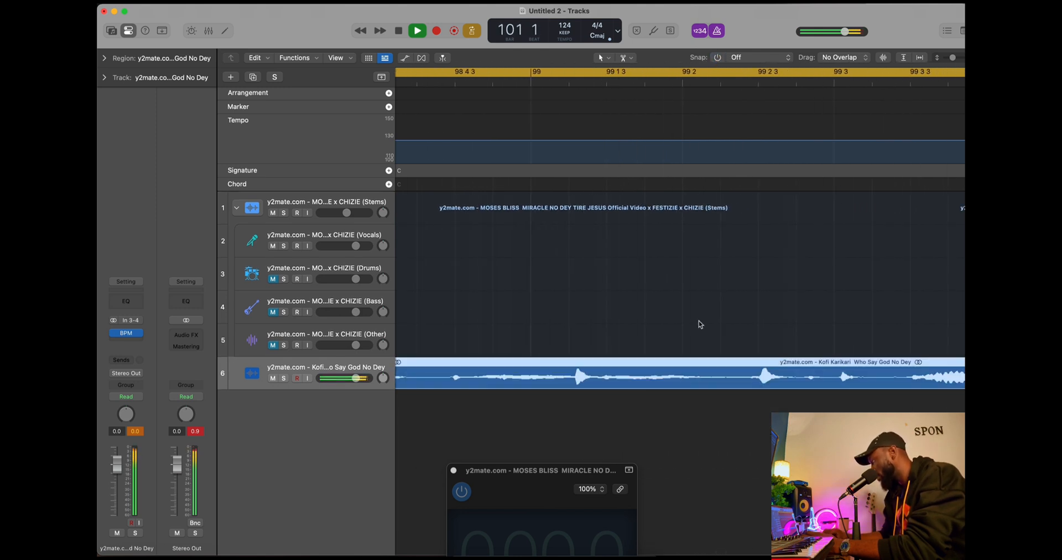
pyautogui.click(726, 371)
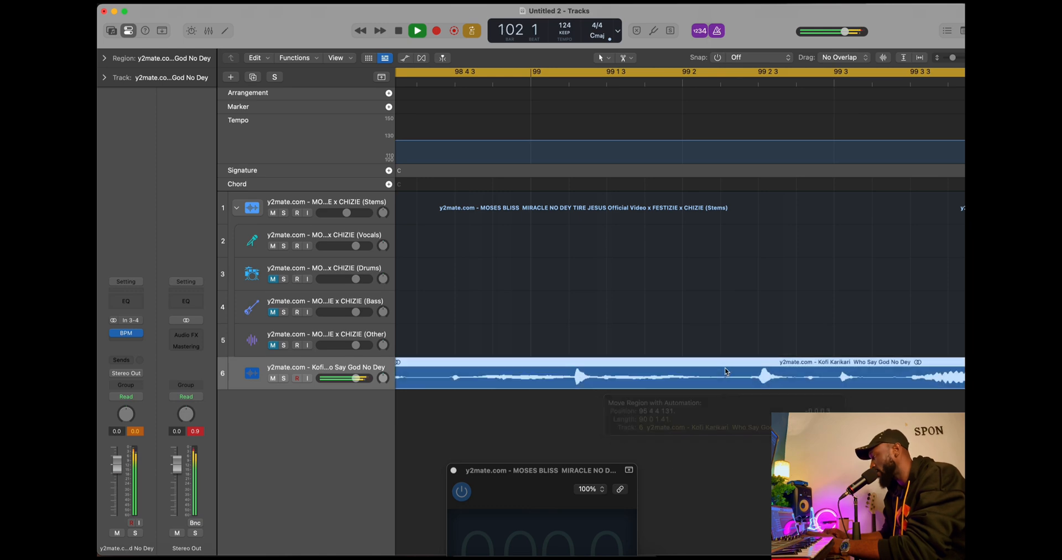
pyautogui.scroll(-5, 726, 370)
pyautogui.hscroll(-5, 726, 371)
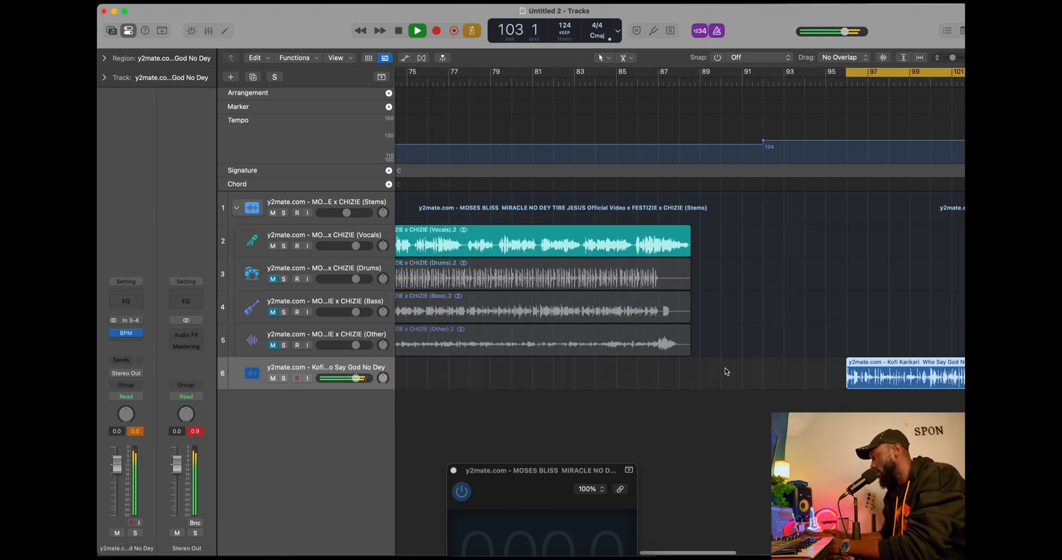
pyautogui.hscroll(5, 726, 370)
pyautogui.hscroll(3, 726, 370)
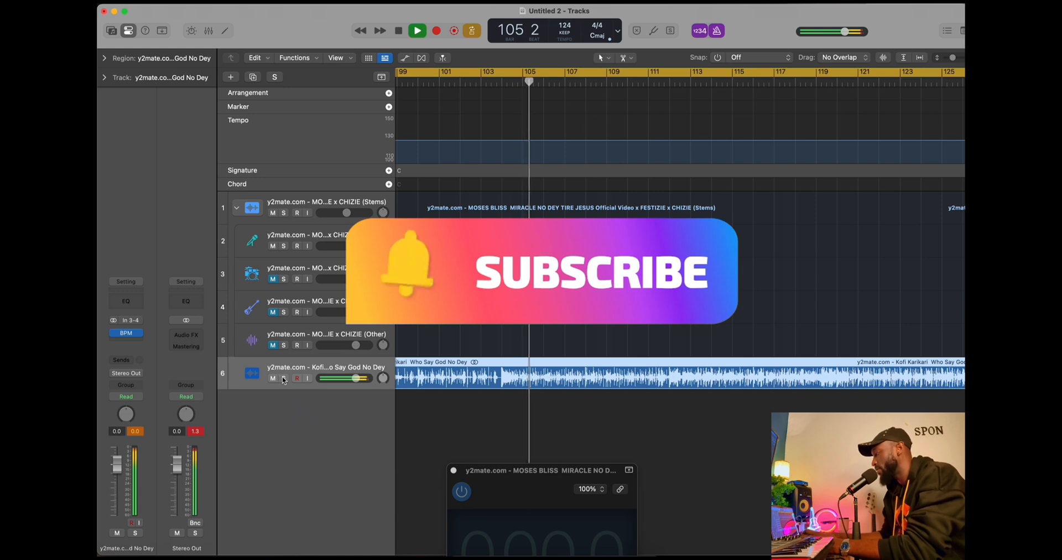
pyautogui.press('space')
# Enable Flex on the Who Say God No Dey track with the Flex Time - Polyphonic mode.
pyautogui.hscroll(-8, 575, 354)
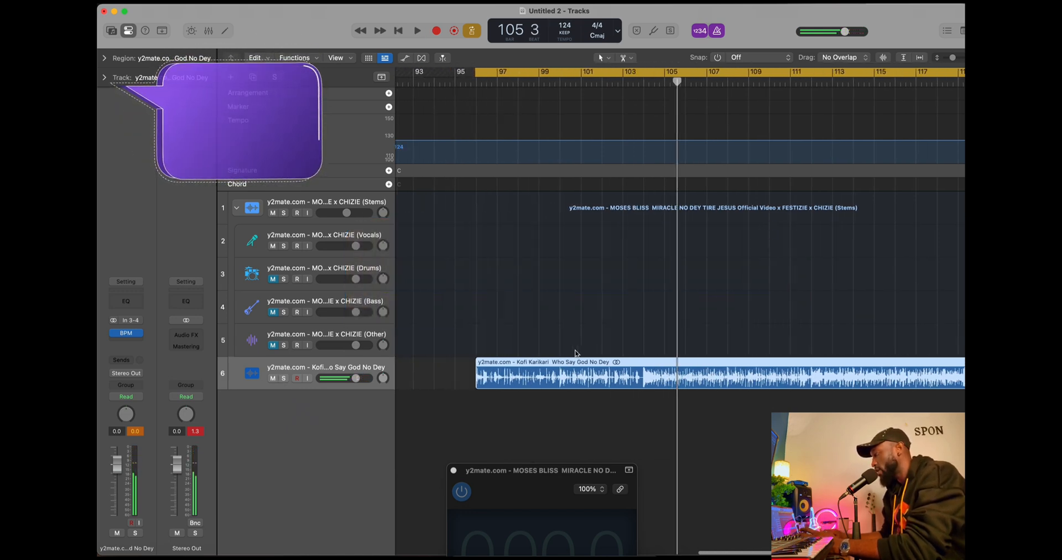
pyautogui.hscroll(-1, 575, 354)
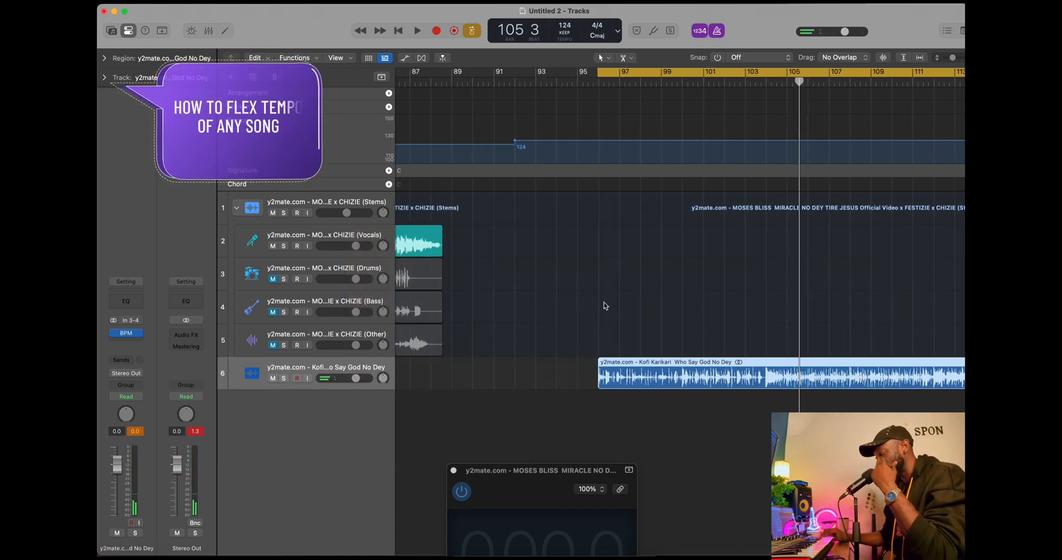
pyautogui.hscroll(-5, 614, 276)
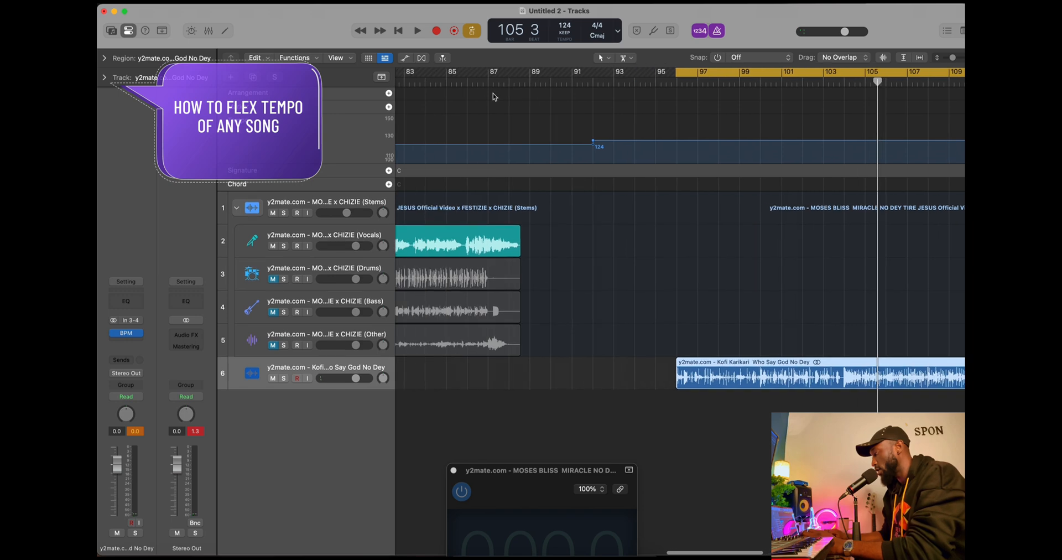
pyautogui.click(469, 78)
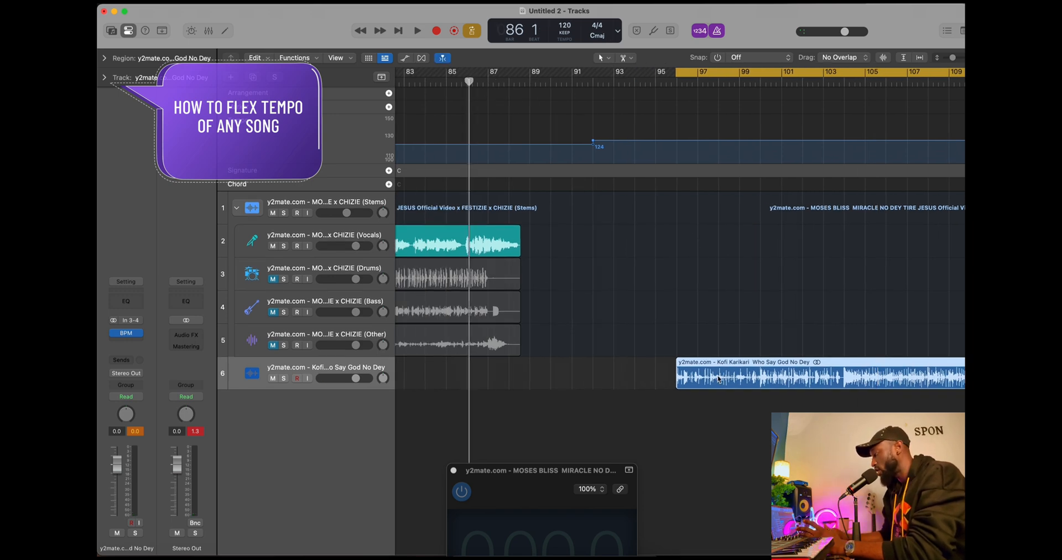
pyautogui.click(422, 58)
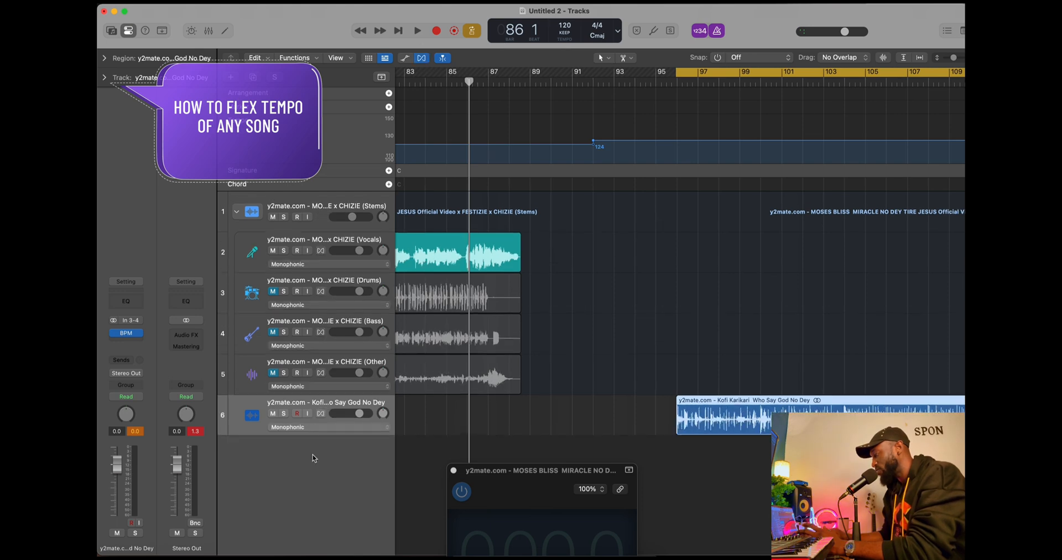
pyautogui.click(326, 428)
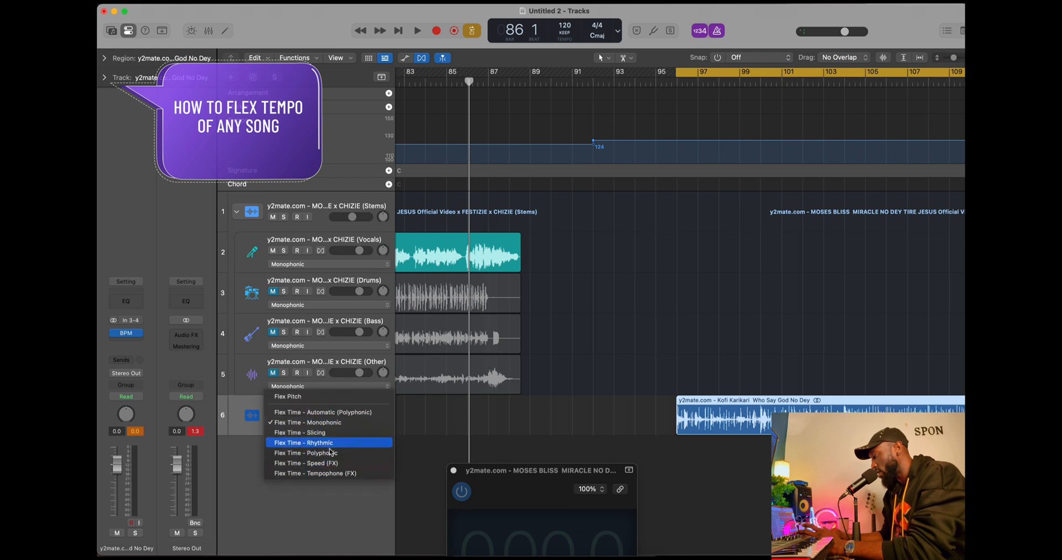
pyautogui.click(329, 453)
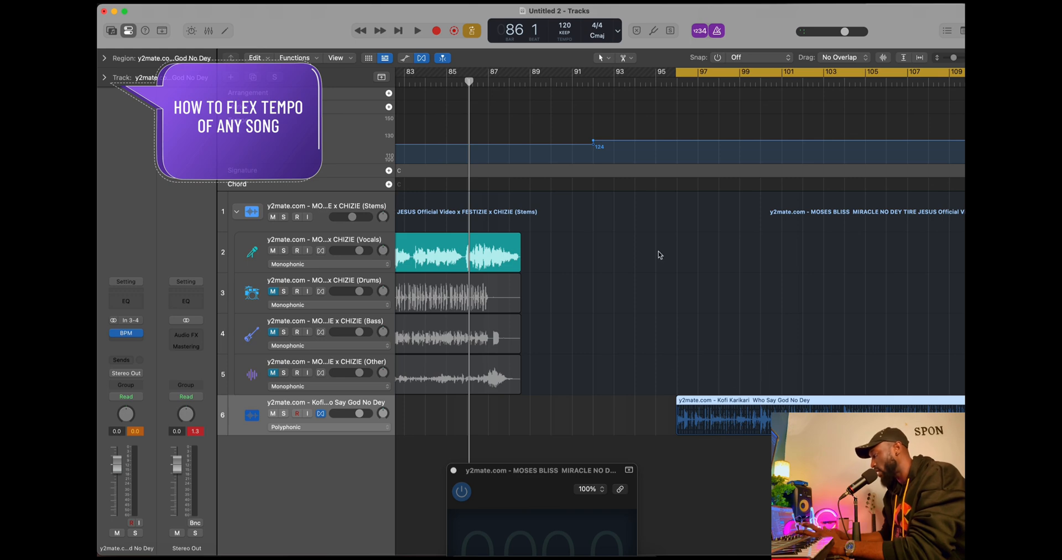
# Try the flexed song at 137 BPM and at 111 BPM from bar 92, playing it at each tempo.
pyautogui.moveTo(619, 144)
pyautogui.mouseDown()
pyautogui.moveTo(605, 137)
pyautogui.moveTo(620, 133)
pyautogui.mouseUp()
pyautogui.press('space')
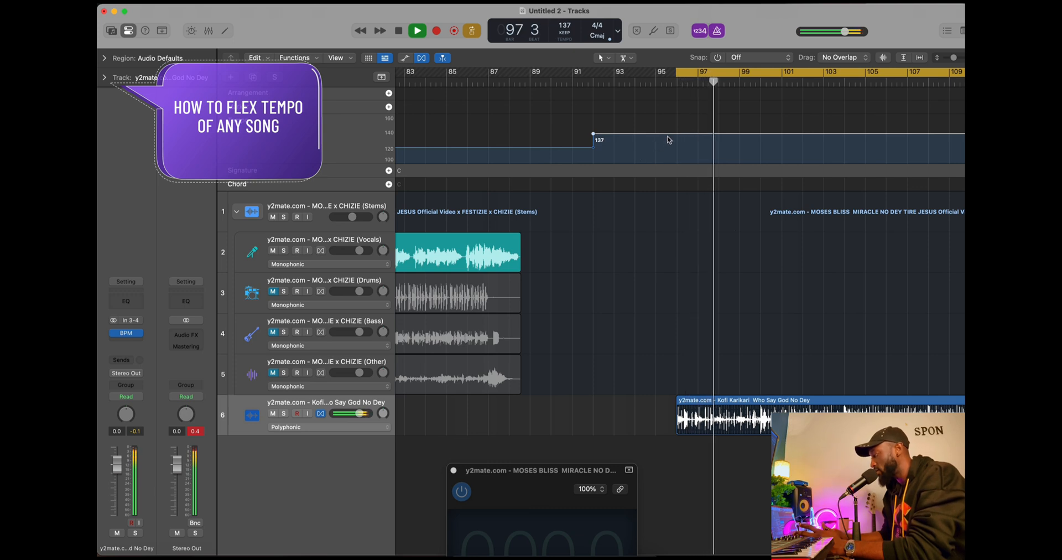
pyautogui.press('space')
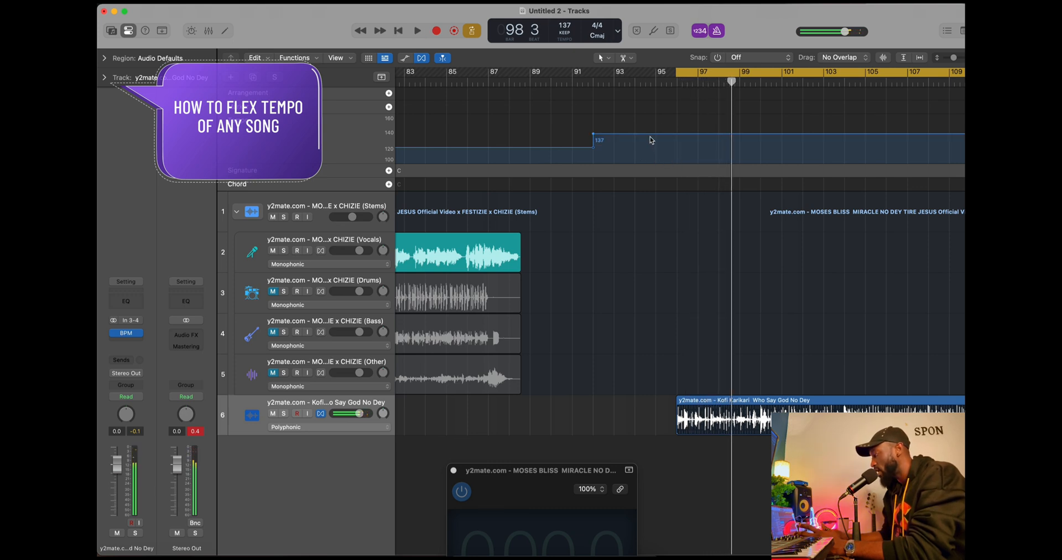
pyautogui.moveTo(649, 138); pyautogui.dragTo(649, 160)
pyautogui.press('space')
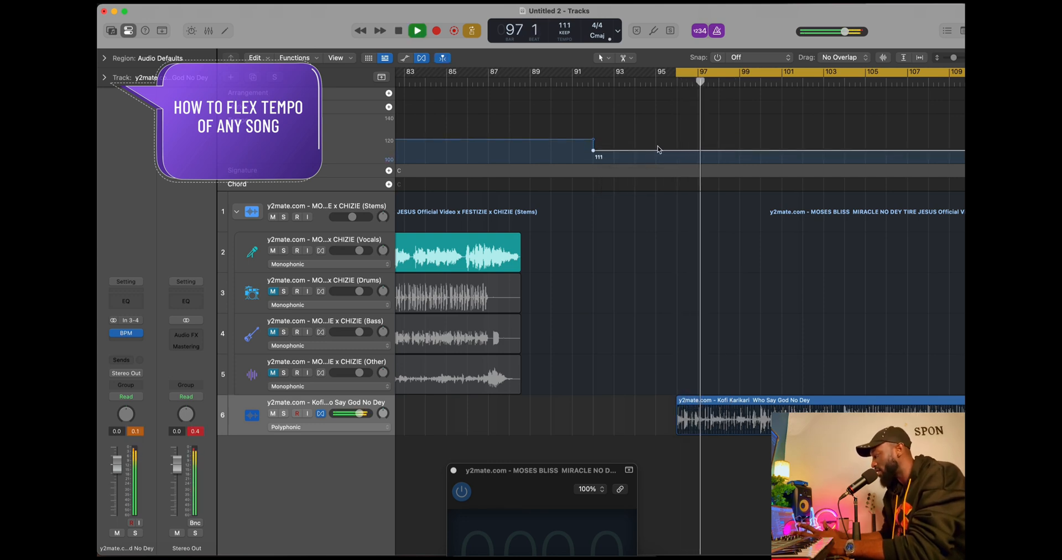
pyautogui.press('space')
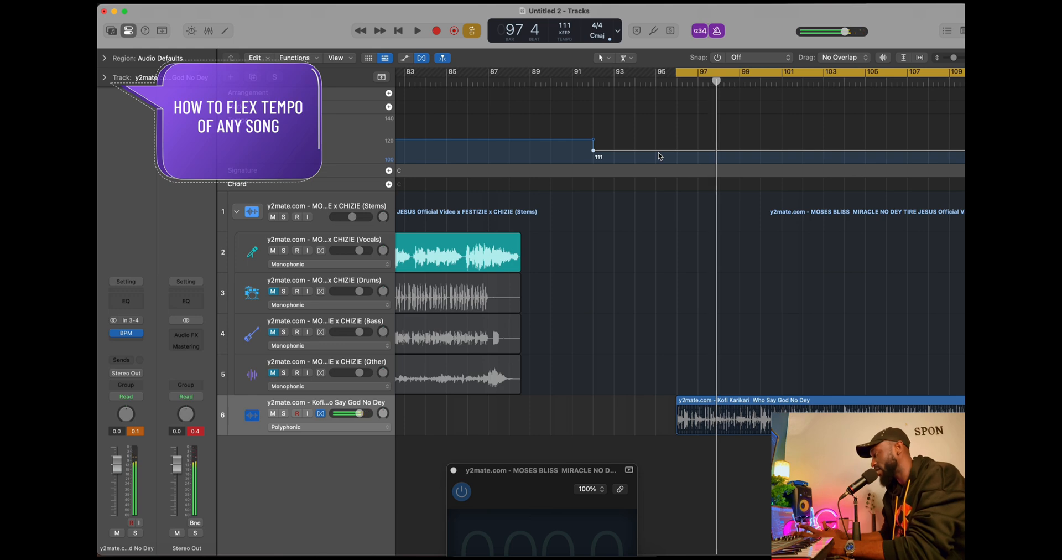
# Set the tempo from bar 92 to 120 BPM and audition both songs from about bar 83 and bar 98.
pyautogui.moveTo(658, 153); pyautogui.dragTo(661, 141)
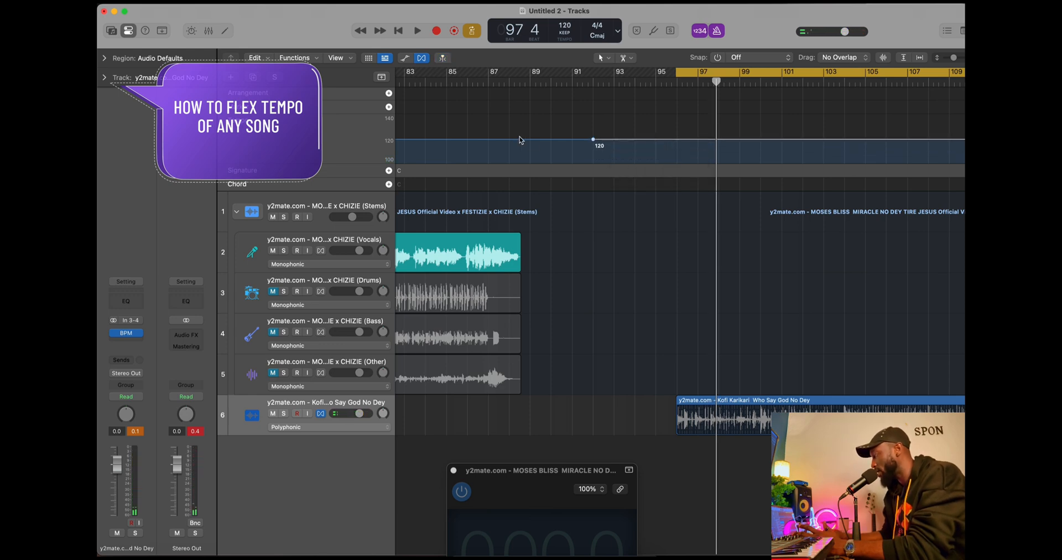
pyautogui.click(429, 78)
pyautogui.press('space')
pyautogui.click(419, 80)
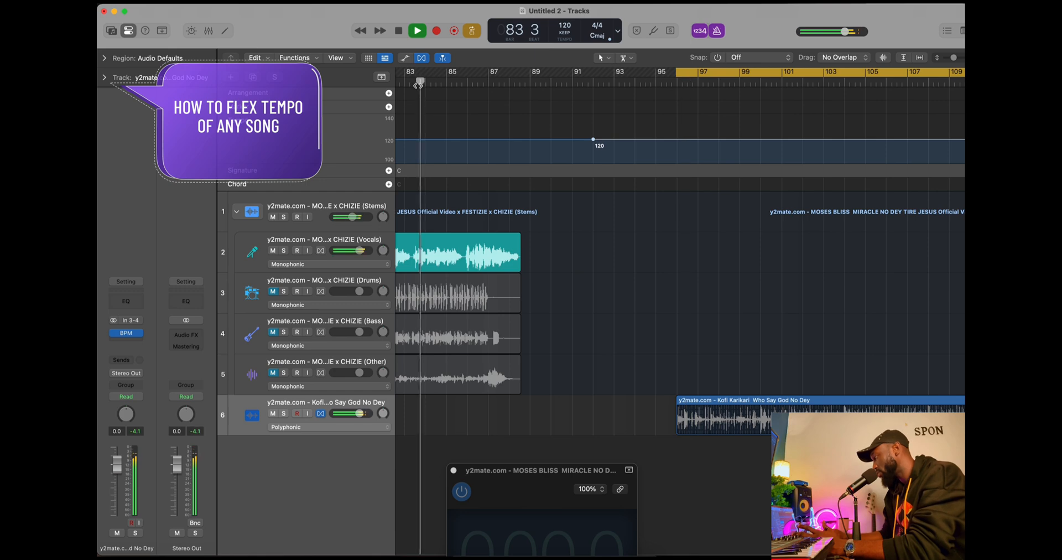
pyautogui.click(729, 84)
pyautogui.scroll(-6, 673, 206)
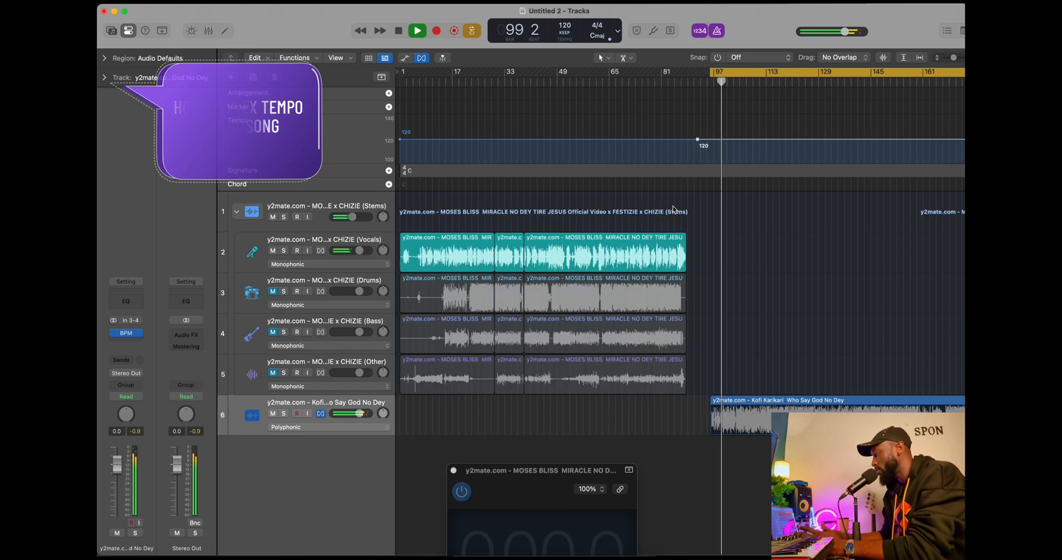
pyautogui.press('space')
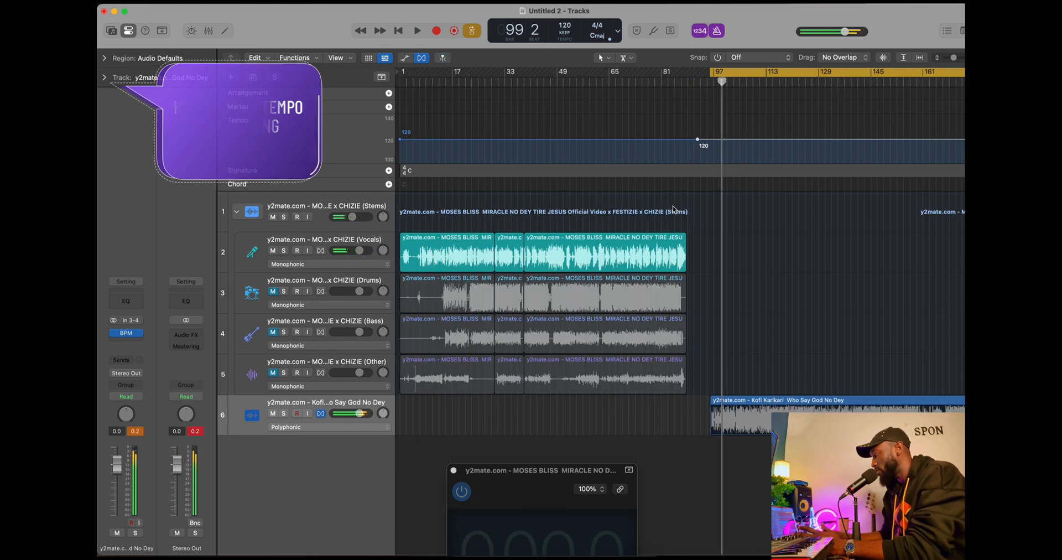
# Split the Who Say God No Dey region with Stem Splitter into Vocals and Drums only.
pyautogui.rightClick(799, 402)
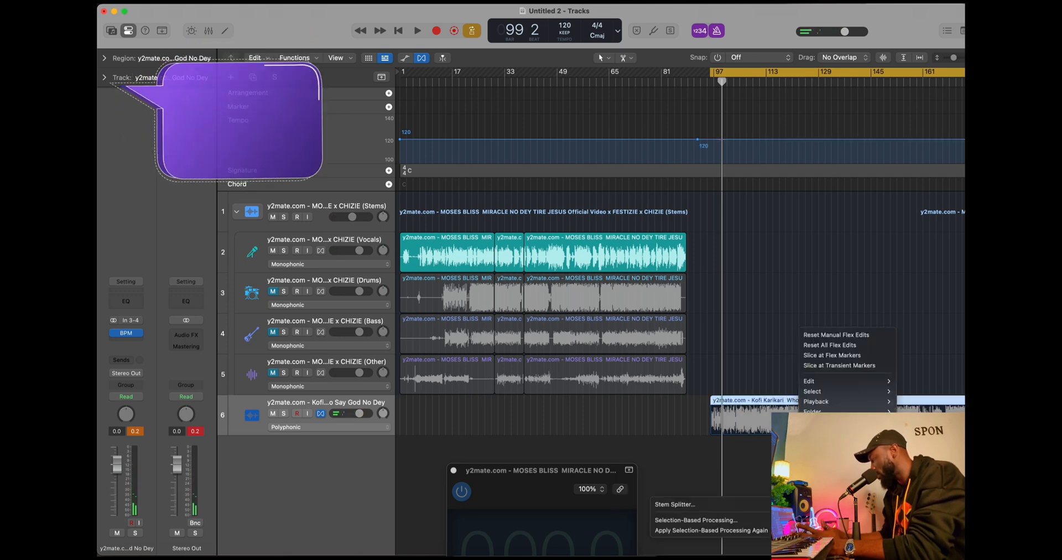
pyautogui.click(672, 504)
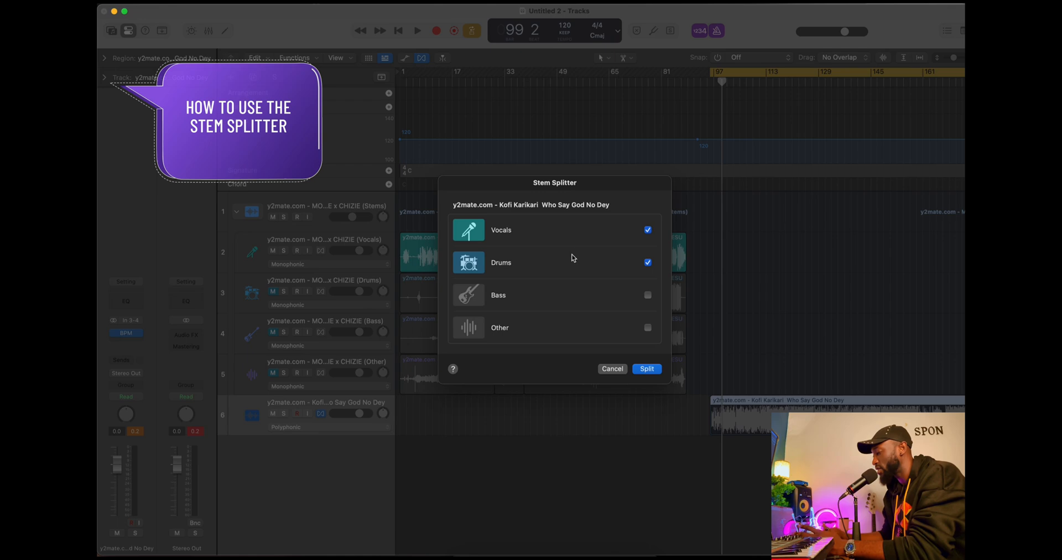
pyautogui.click(650, 370)
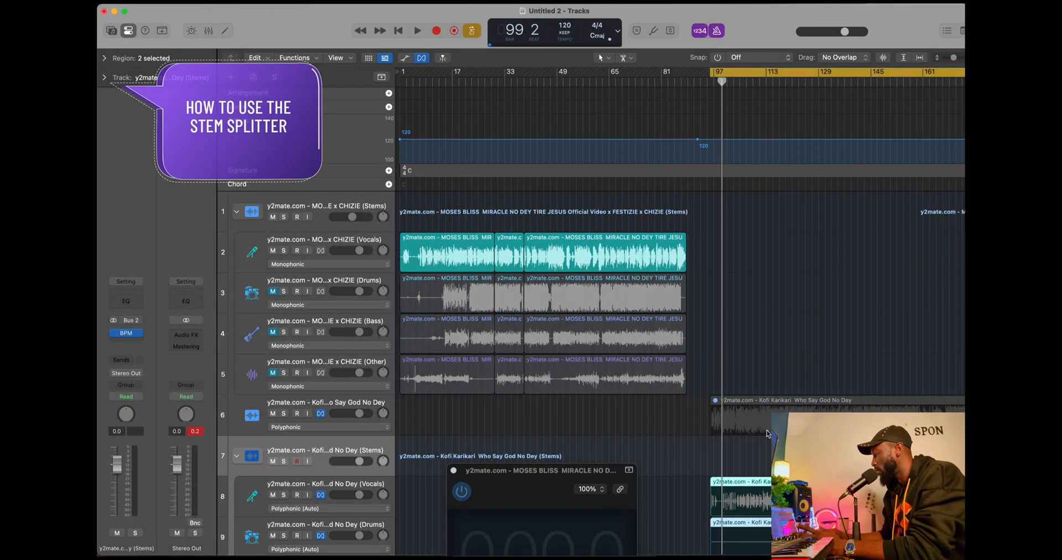
pyautogui.scroll(-3, 766, 433)
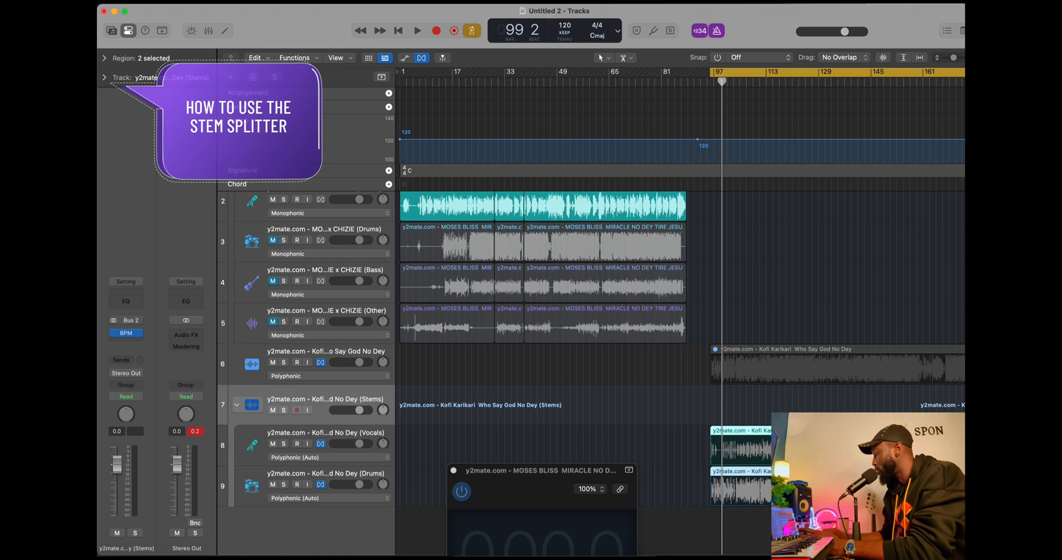
pyautogui.scroll(-1, 680, 373)
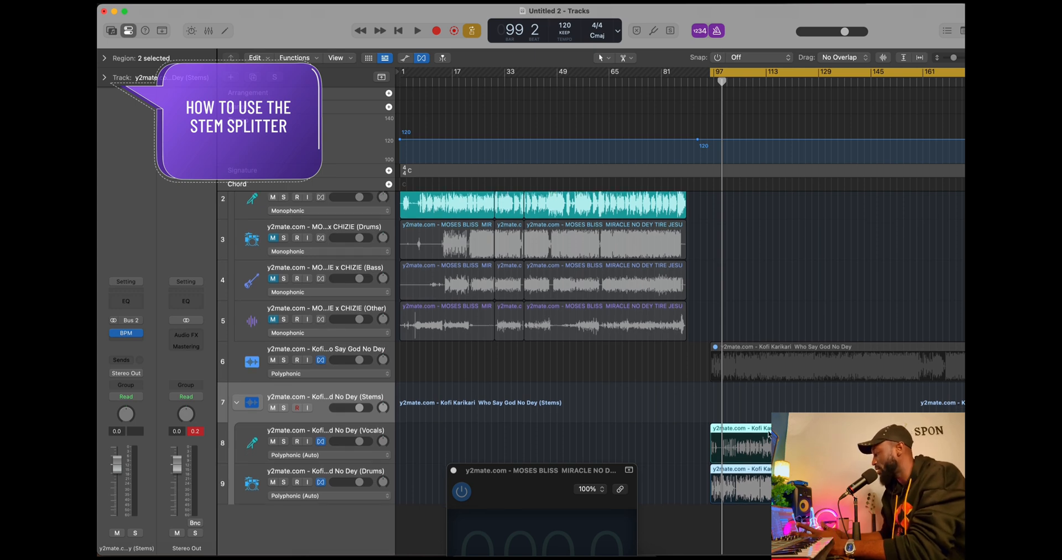
# Play the split Who Say God No Dey vocal and drum stems together from bar 96 and from about bar 107.
pyautogui.press('super+Right')
pyautogui.press('super+Right')
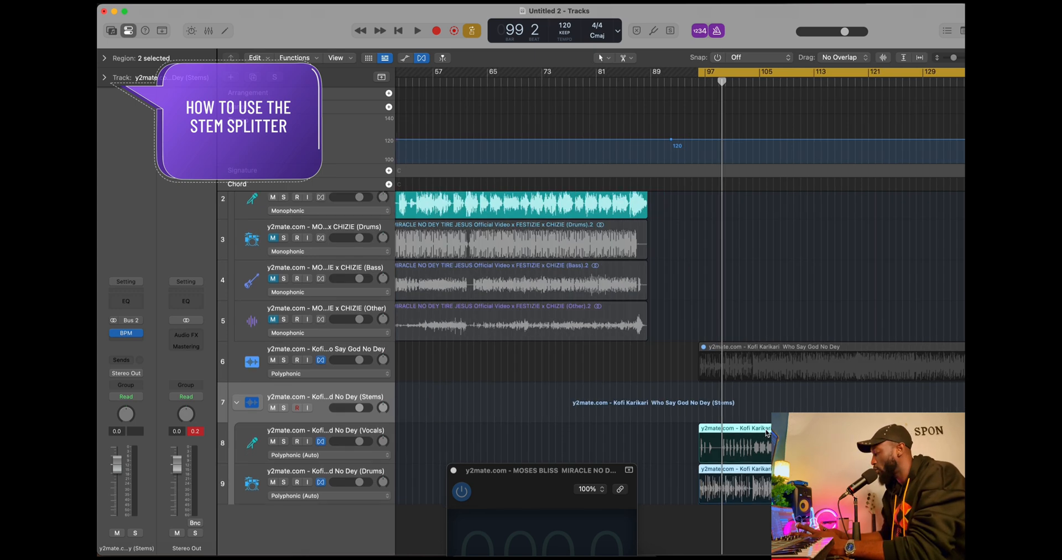
pyautogui.rightClick(756, 453)
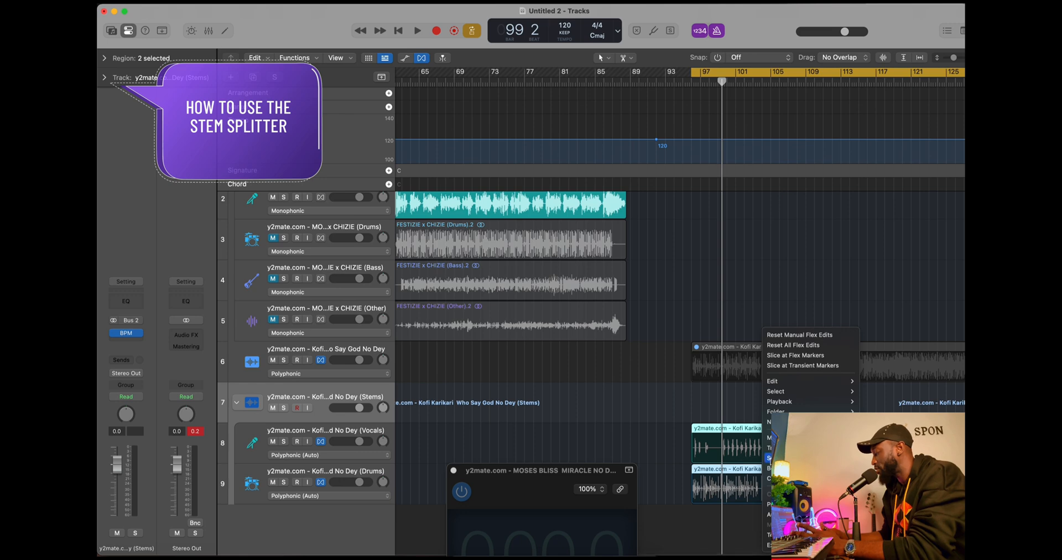
pyautogui.click(679, 430)
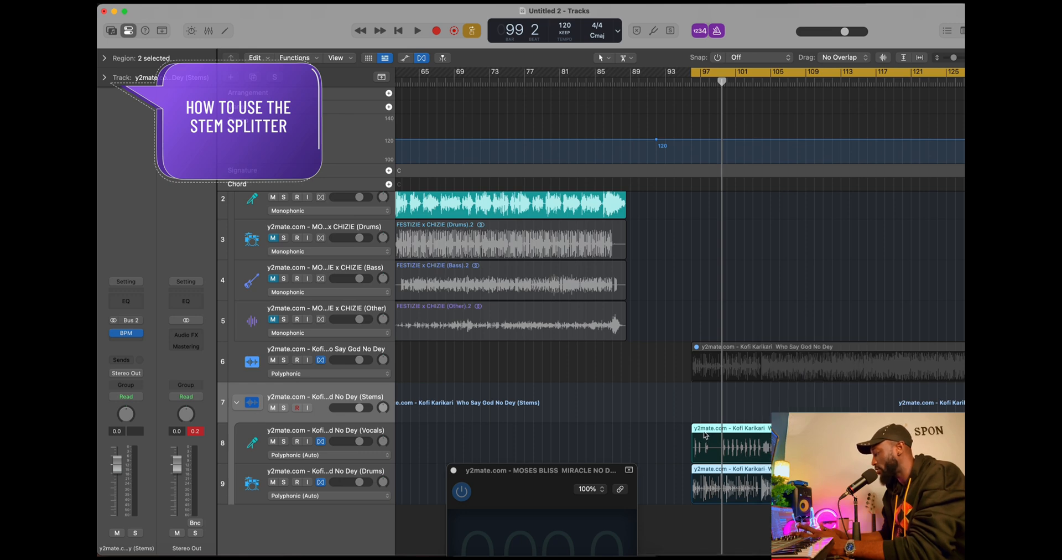
pyautogui.press('space')
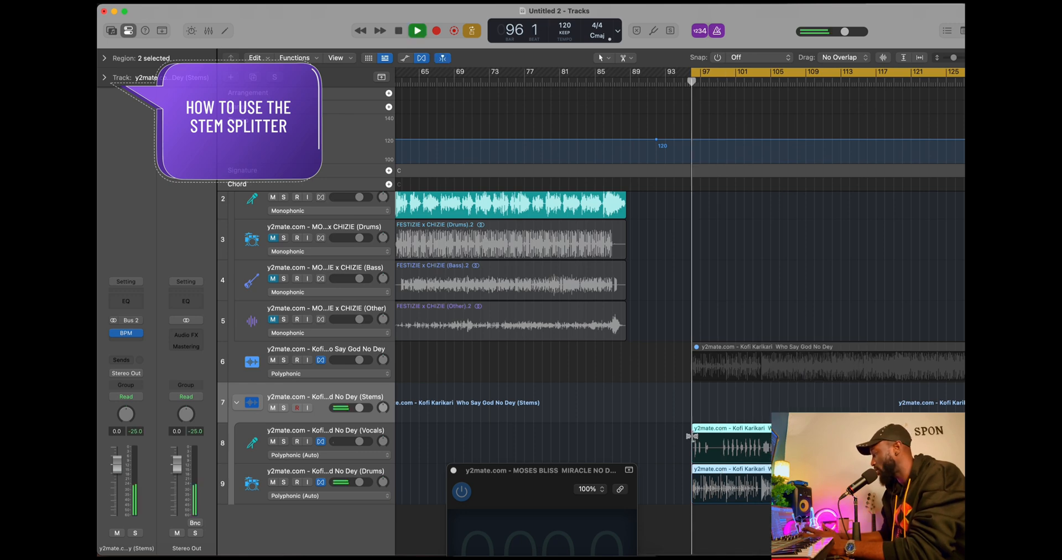
pyautogui.click(792, 84)
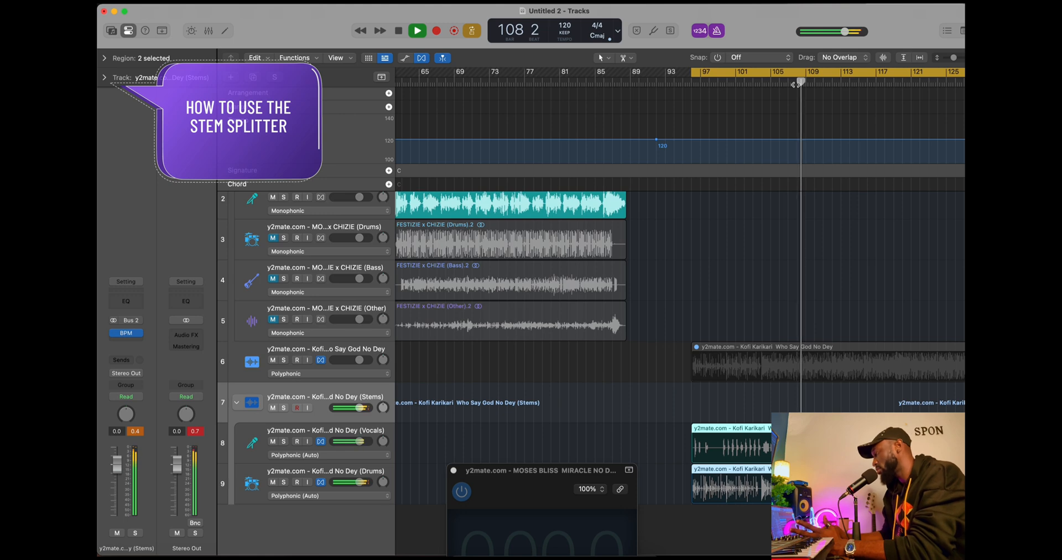
pyautogui.scroll(-5, 799, 170)
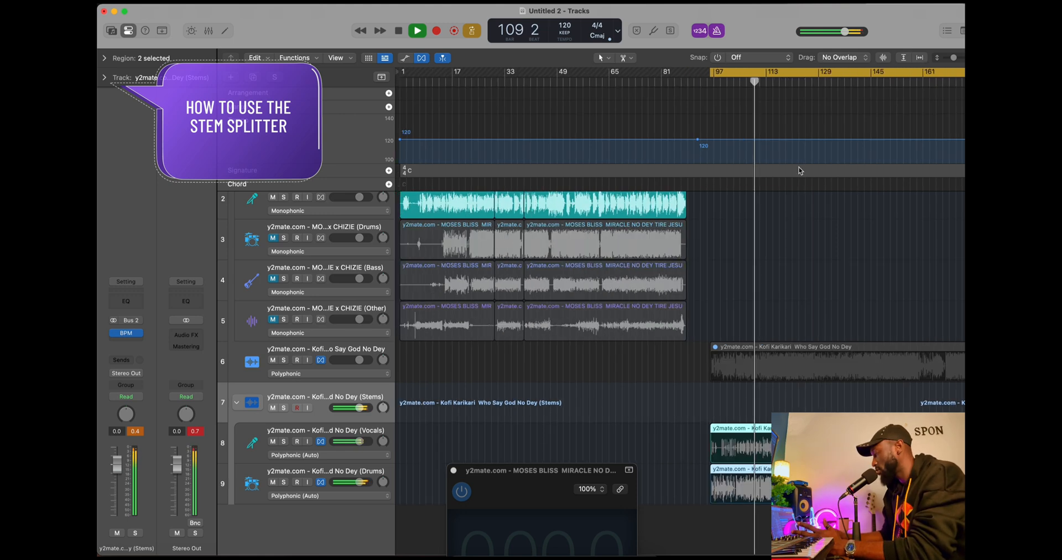
pyautogui.press('space')
pyautogui.scroll(5, 807, 390)
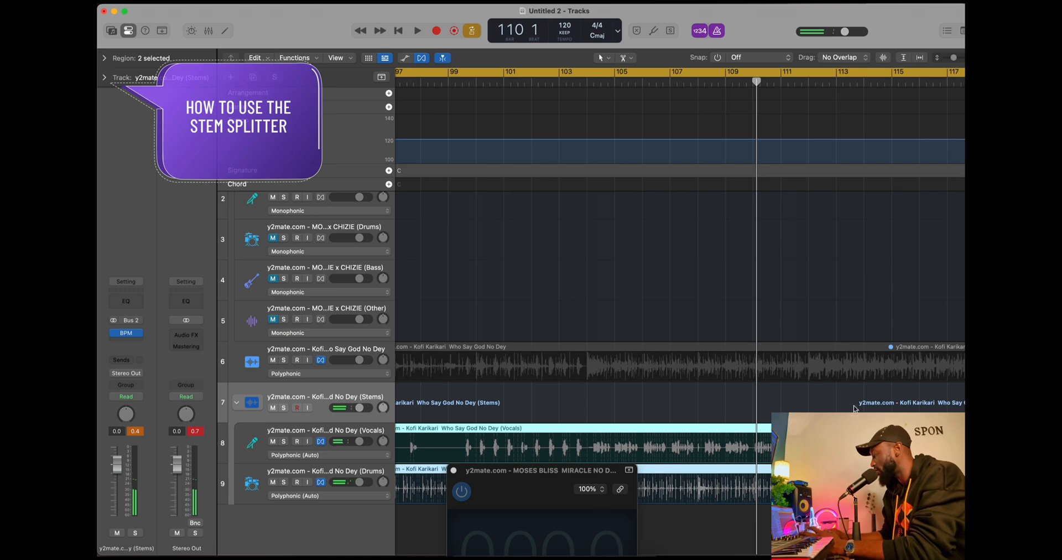
pyautogui.scroll(-5, 822, 399)
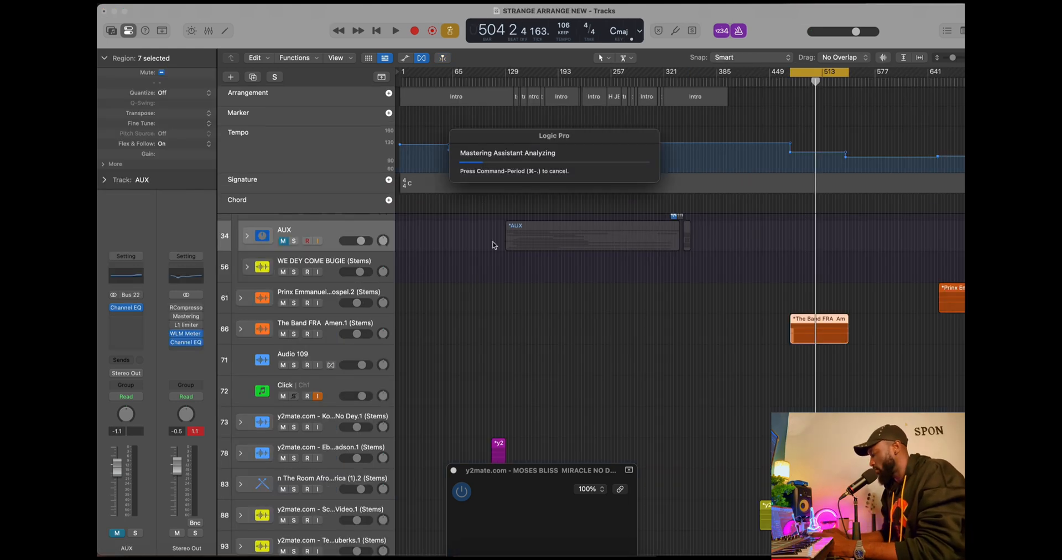
# Look over the song stacks in the STRANGE ARRANGE NEW project and briefly play the mash-up from about bar 129.
pyautogui.scroll(5, 498, 276)
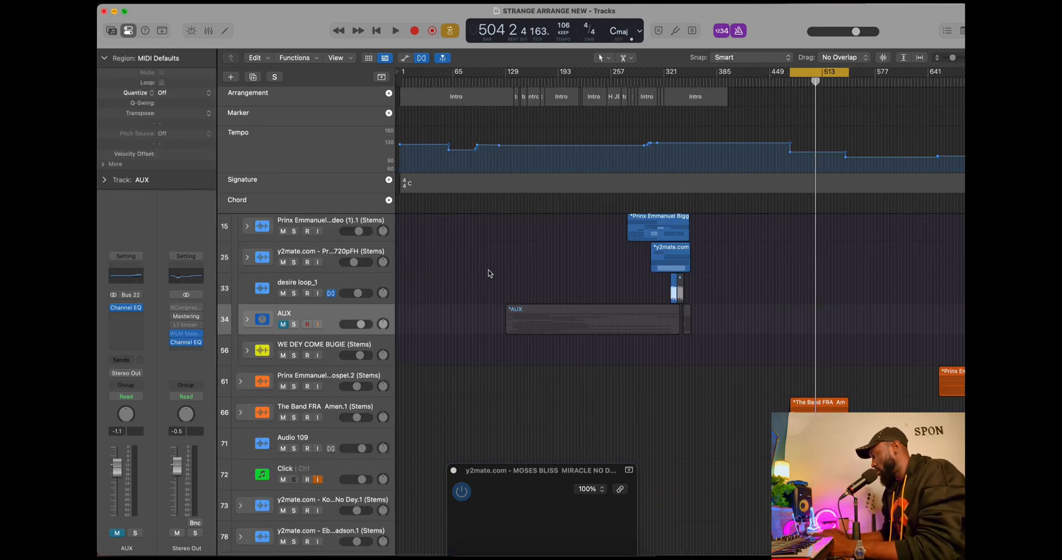
pyautogui.scroll(-3, 486, 254)
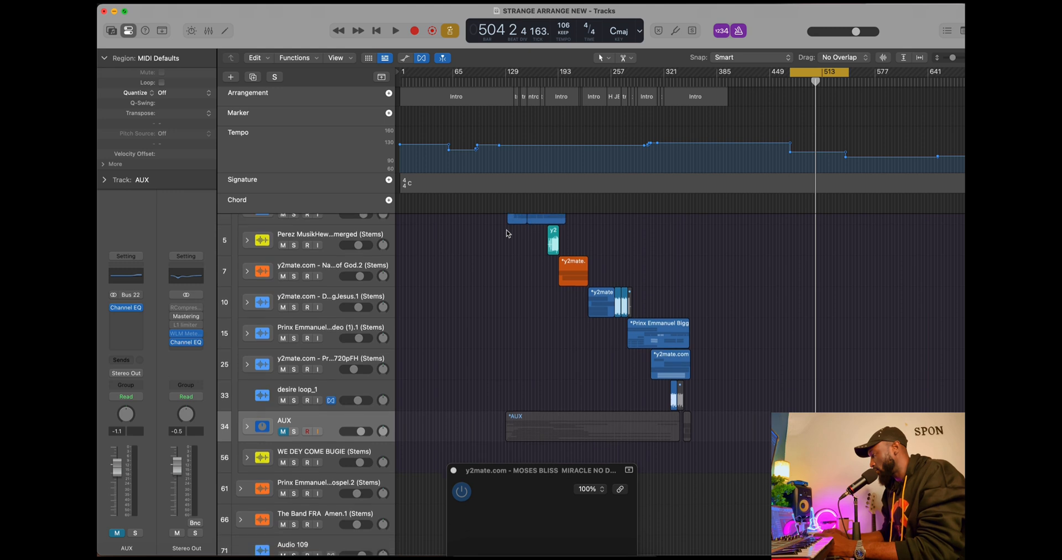
pyautogui.scroll(3, 486, 241)
pyautogui.press('space')
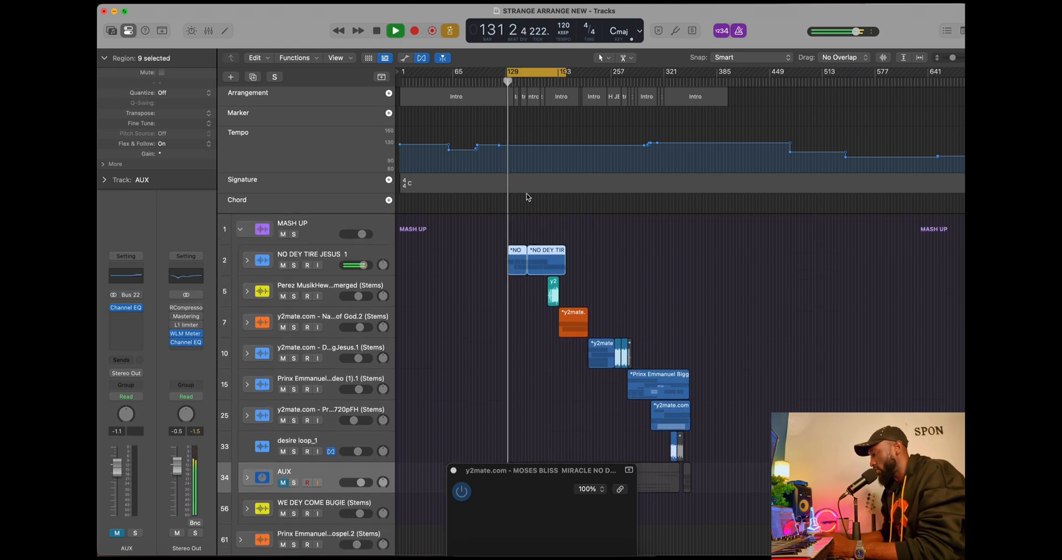
pyautogui.press('space')
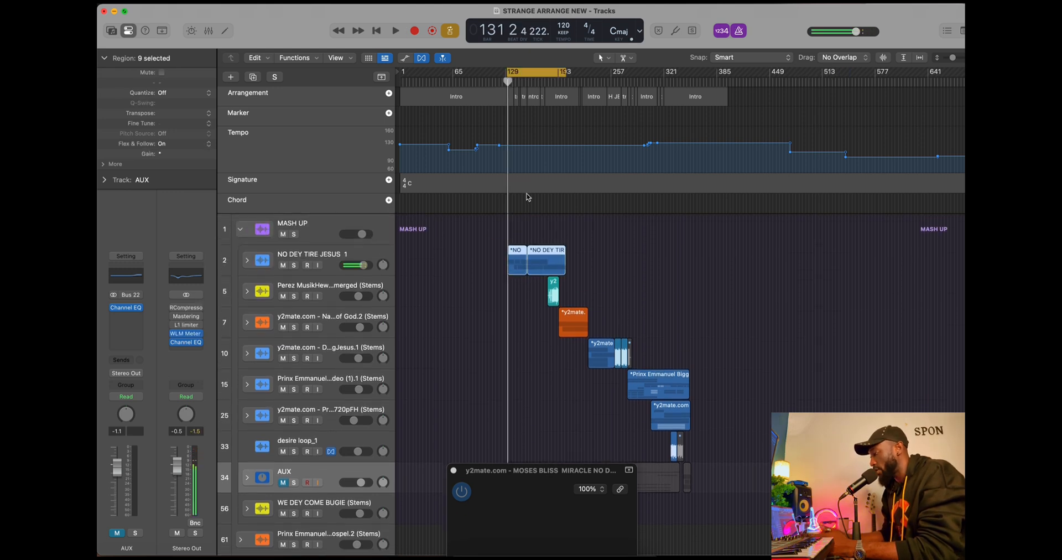
# Expand the NO DEY TIRE JESUS 1 stack and play its vocals and Audio 78 drums from about bars 129 and 157.
pyautogui.click(248, 261)
pyautogui.press('super+Right')
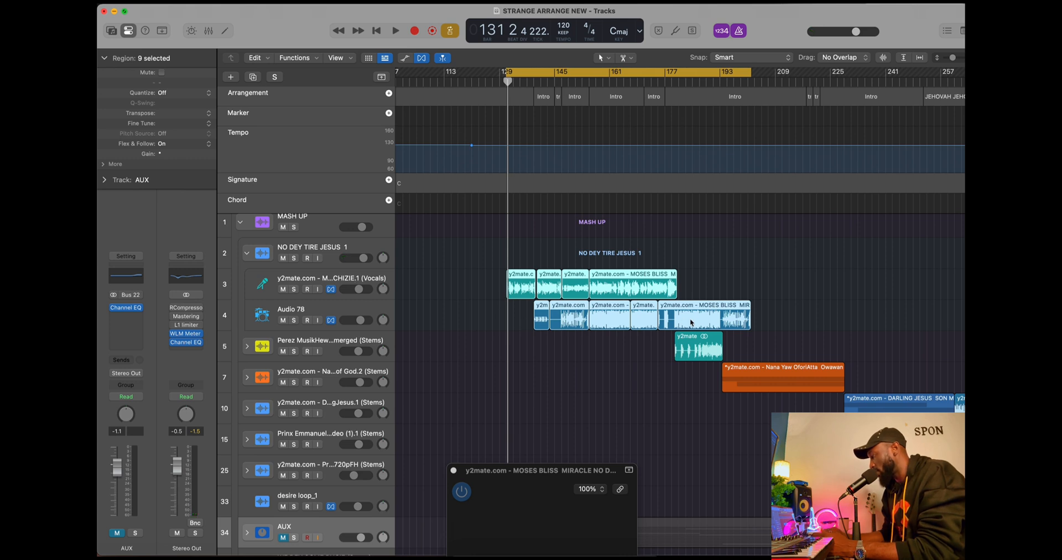
pyautogui.press('space')
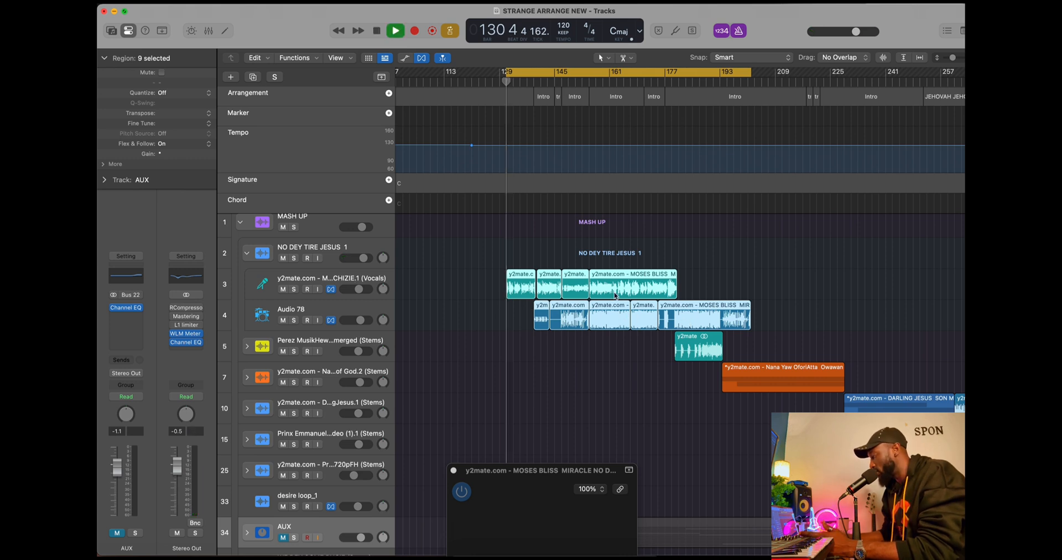
pyautogui.press('space')
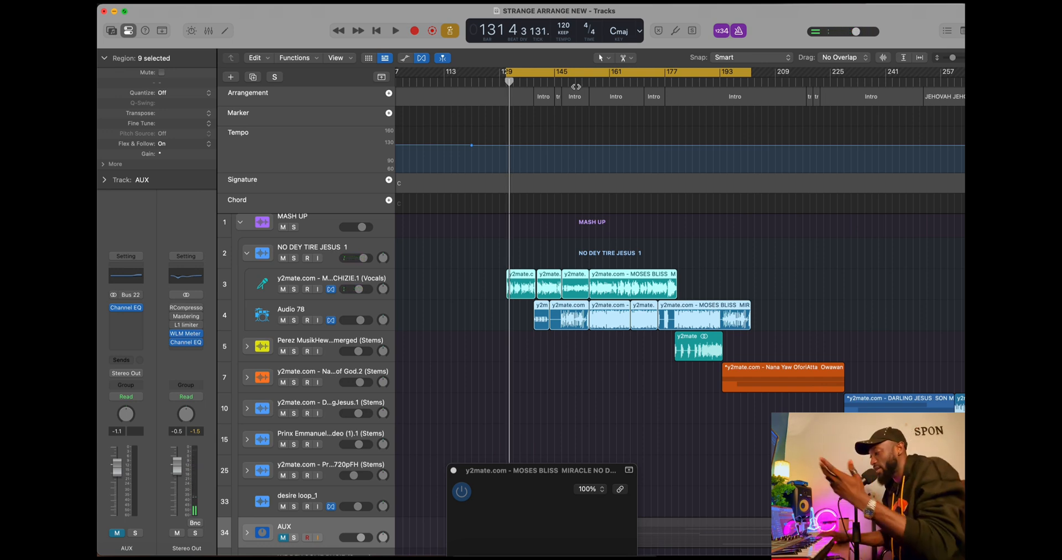
pyautogui.press('space')
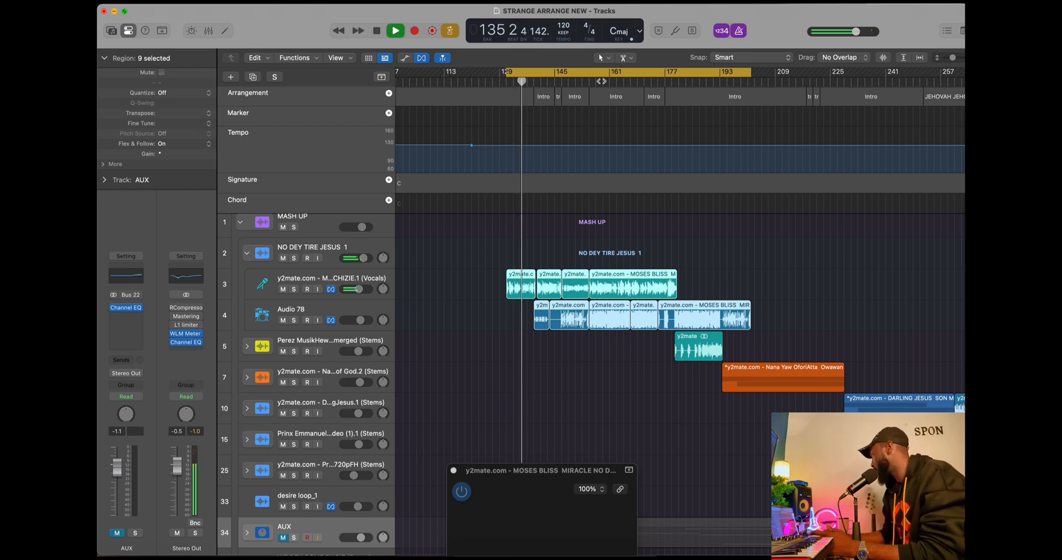
pyautogui.click(601, 82)
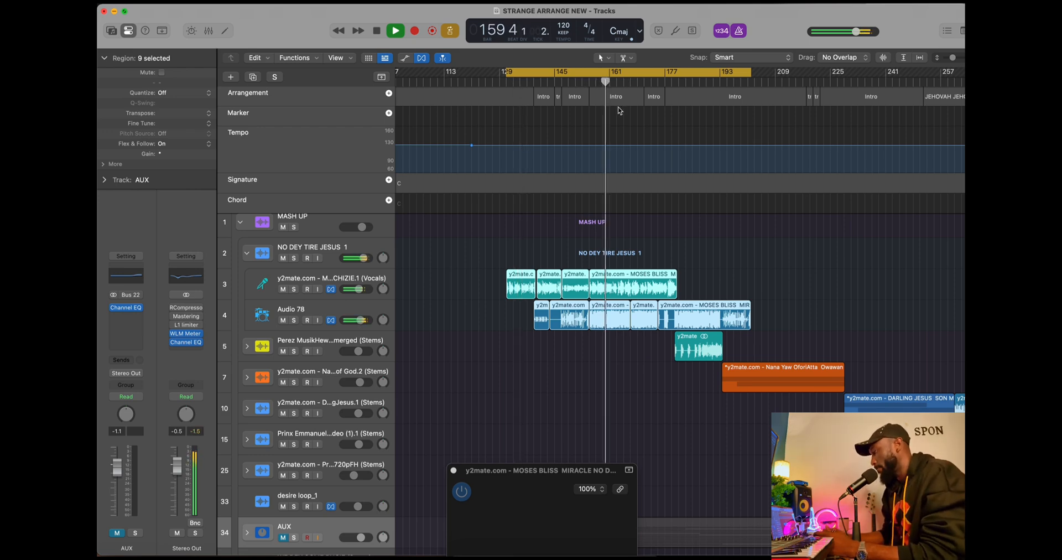
pyautogui.press('super+Right')
pyautogui.press('super+Right')
pyautogui.press('super+Left')
pyautogui.press('super+Left')
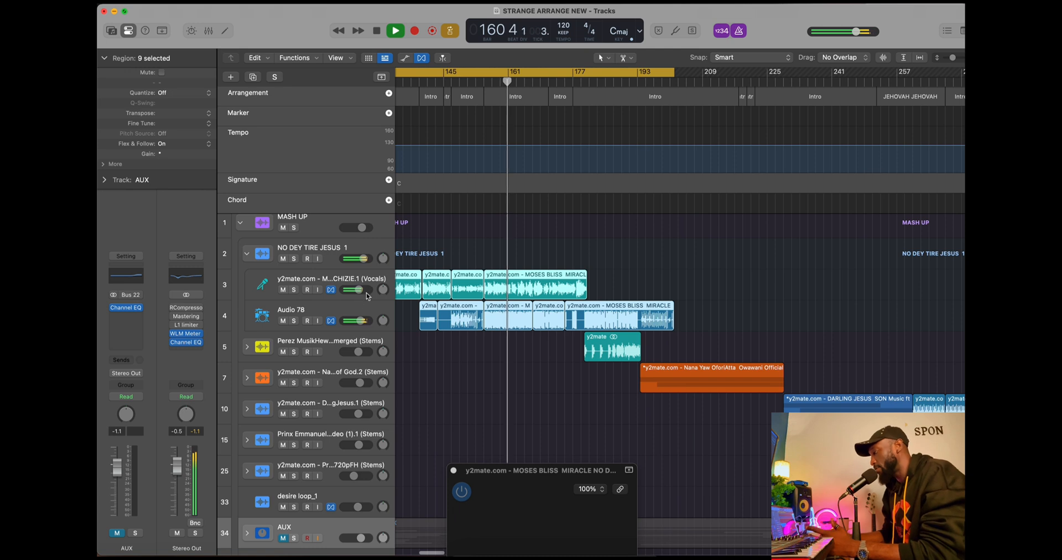
# Bypass the 126 Hz low-shelf band in the Channel EQ on Audio 78 and play the drums from bar 139.
pyautogui.click(354, 312)
pyautogui.press('space')
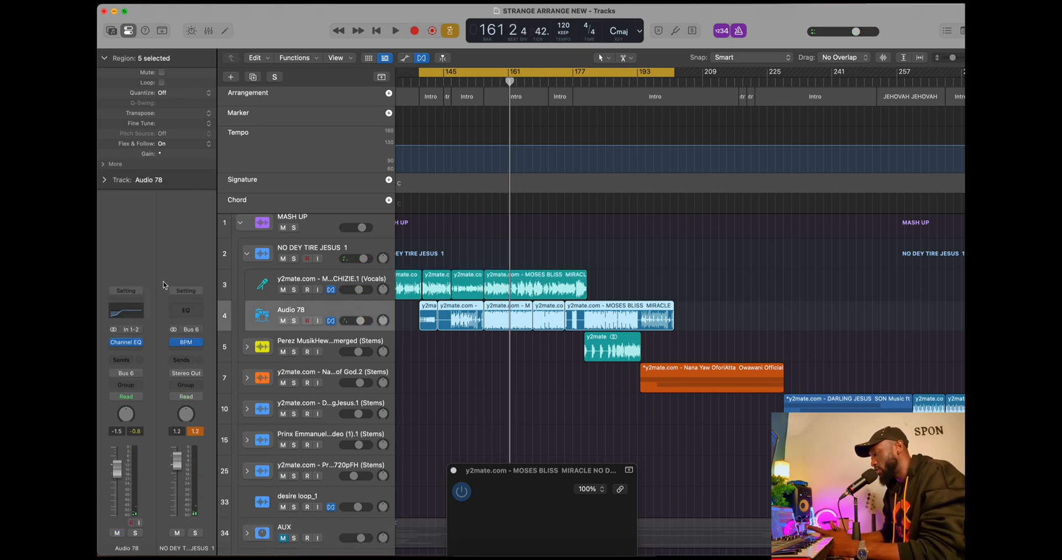
pyautogui.click(118, 312)
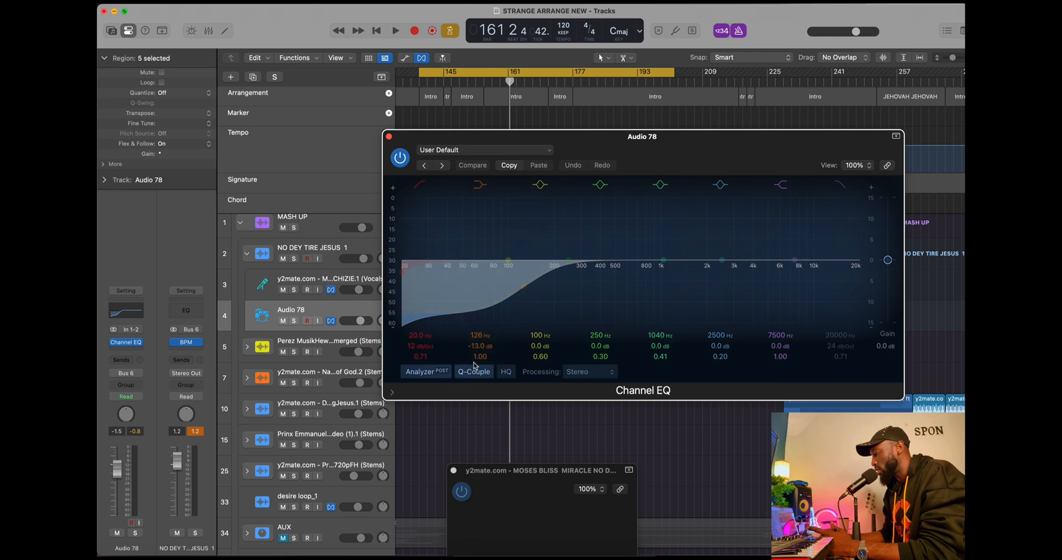
pyautogui.click(480, 184)
pyautogui.press('space')
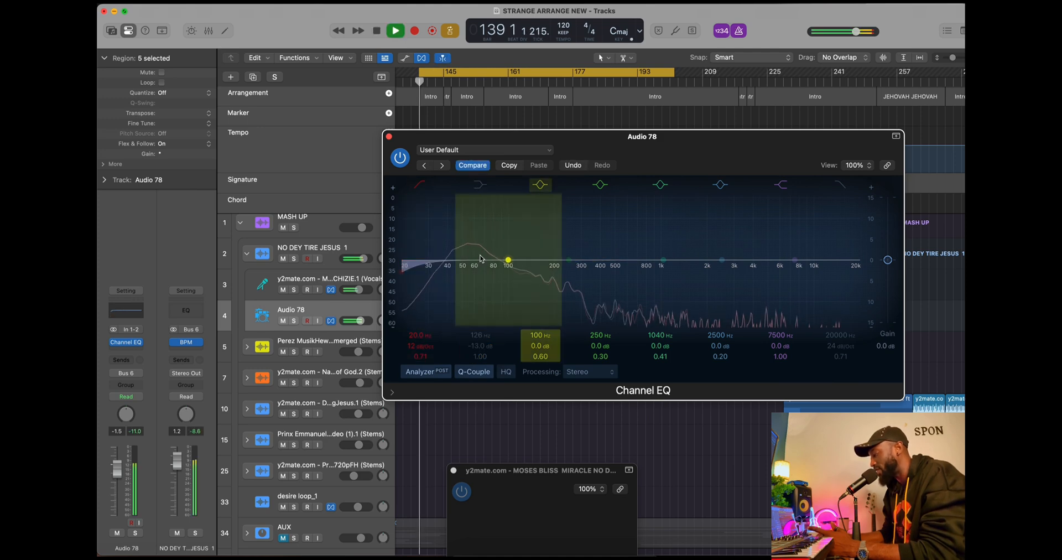
pyautogui.press('space')
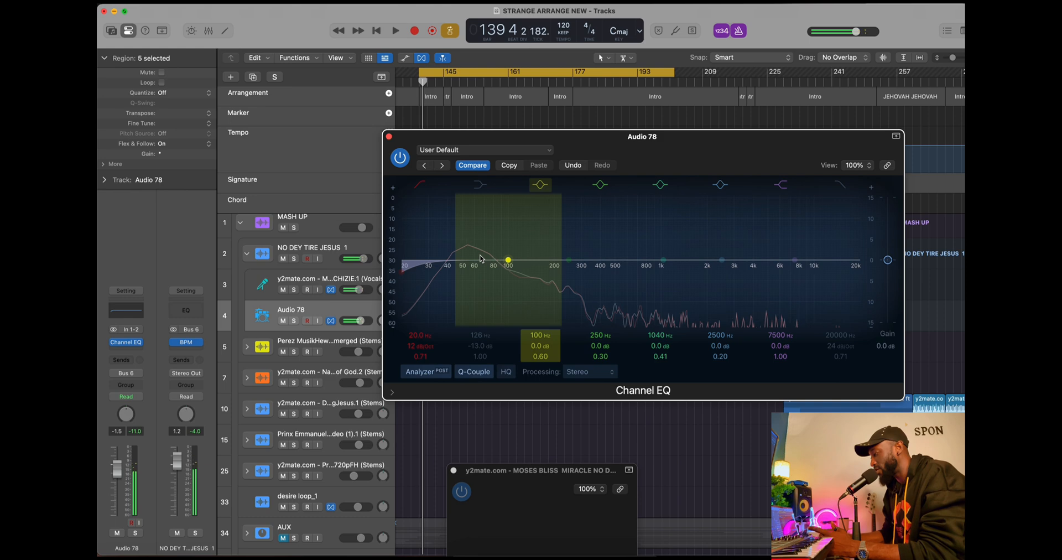
# Toggle the 20 Hz low-cut band off and on, re-enable the 126 Hz low-shelf band, and close the Channel EQ.
pyautogui.click(424, 189)
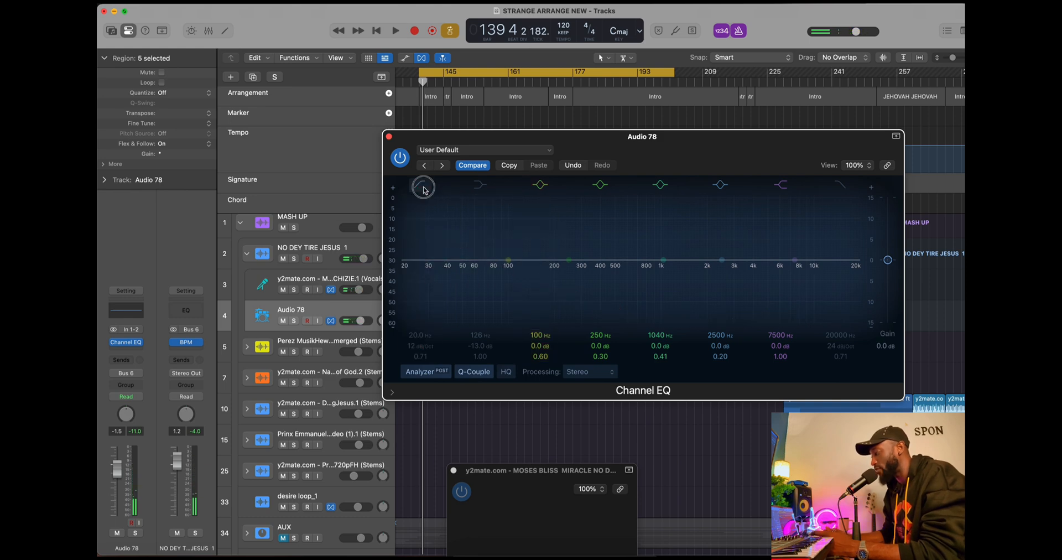
pyautogui.click(423, 186)
pyautogui.click(480, 184)
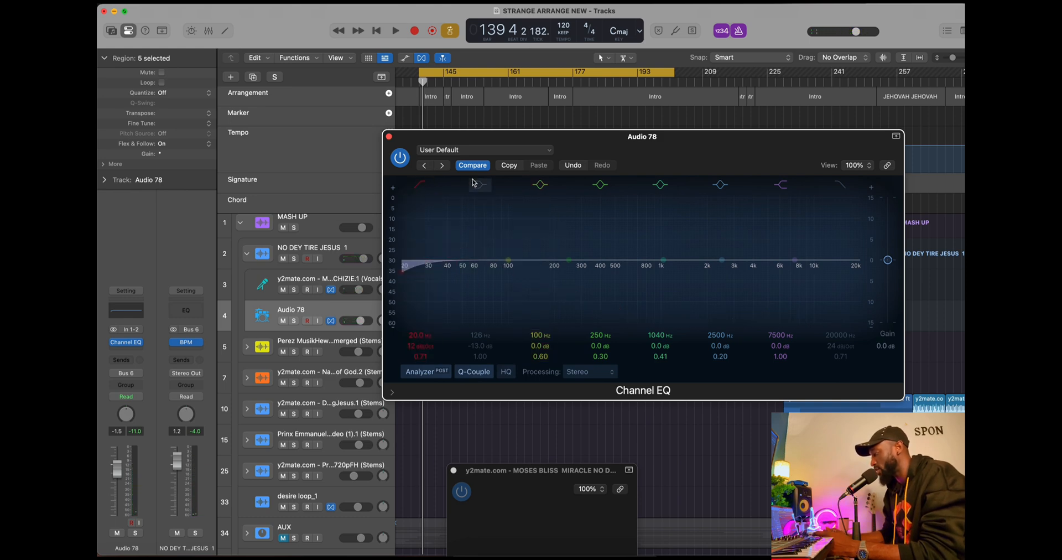
pyautogui.click(389, 136)
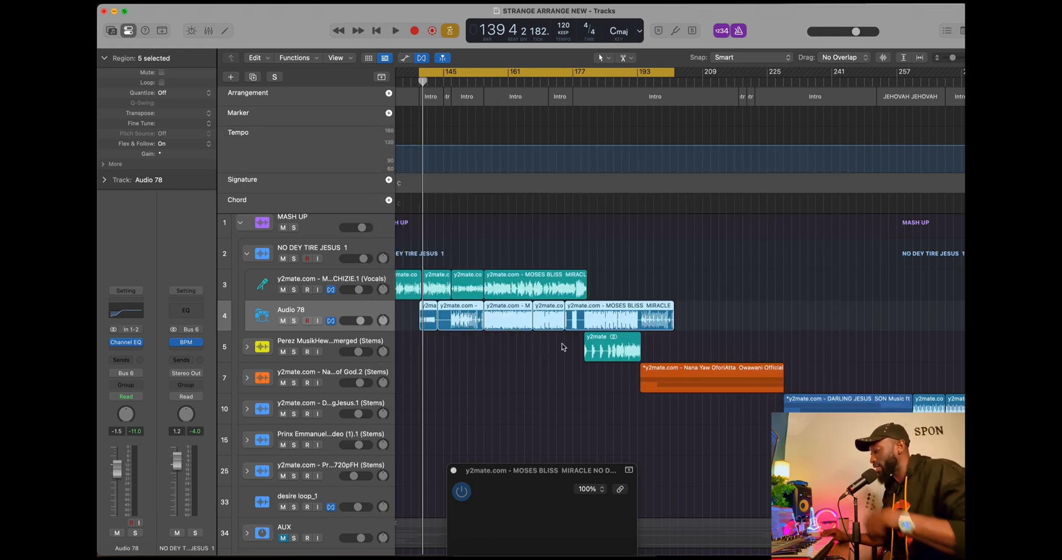
# Turn off cycle mode and play the mash-up from bar 163 and from about bar 172.
pyautogui.scroll(-5, 463, 280)
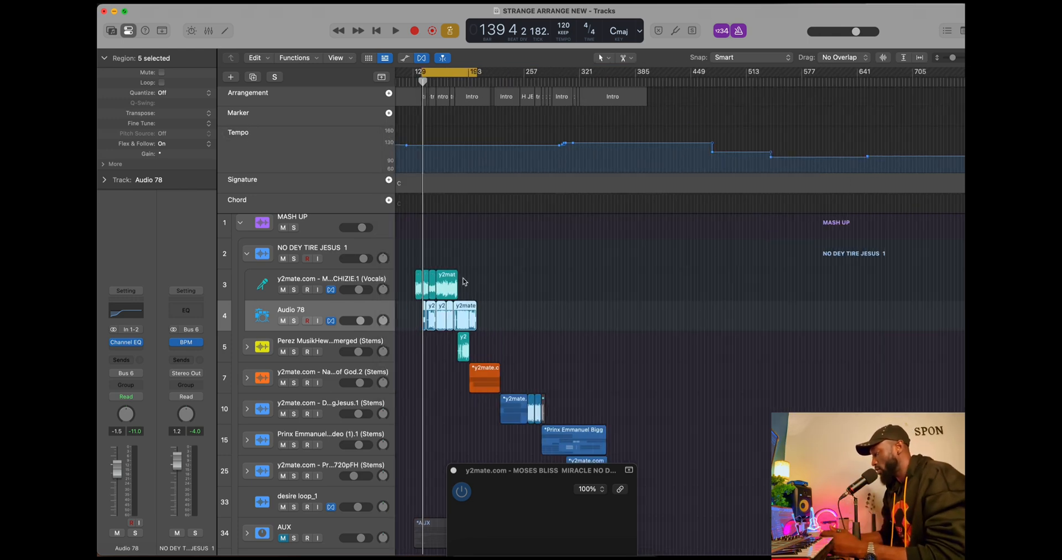
pyautogui.scroll(5, 464, 280)
pyautogui.click(504, 85)
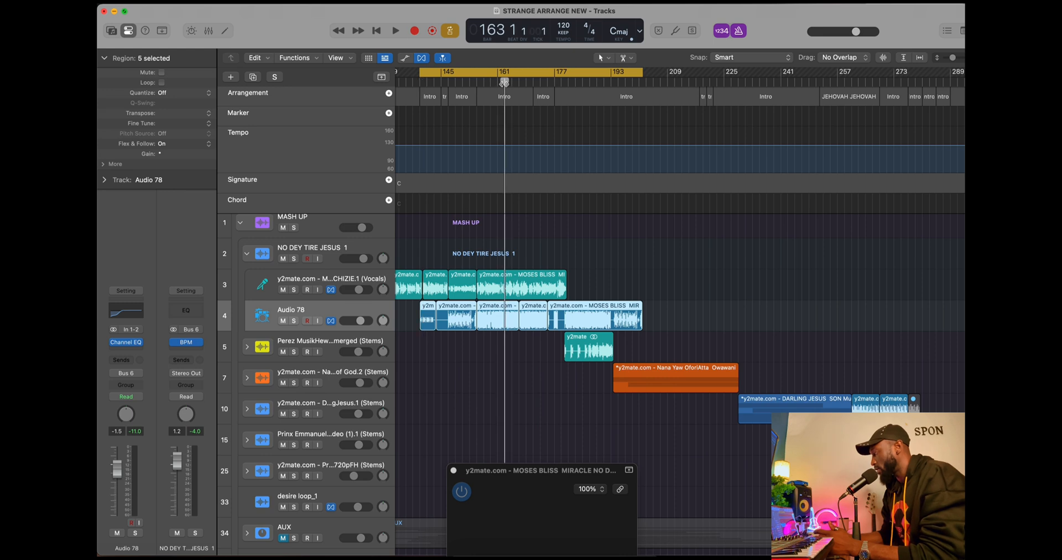
pyautogui.press('space')
pyautogui.press('c')
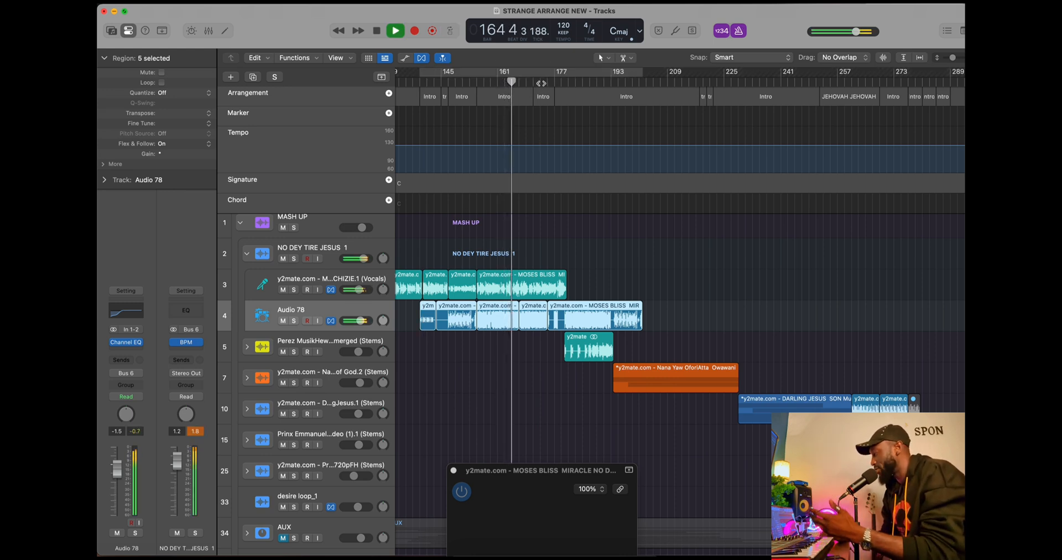
pyautogui.click(542, 86)
pyautogui.press('super+Right')
pyautogui.press('super+Right')
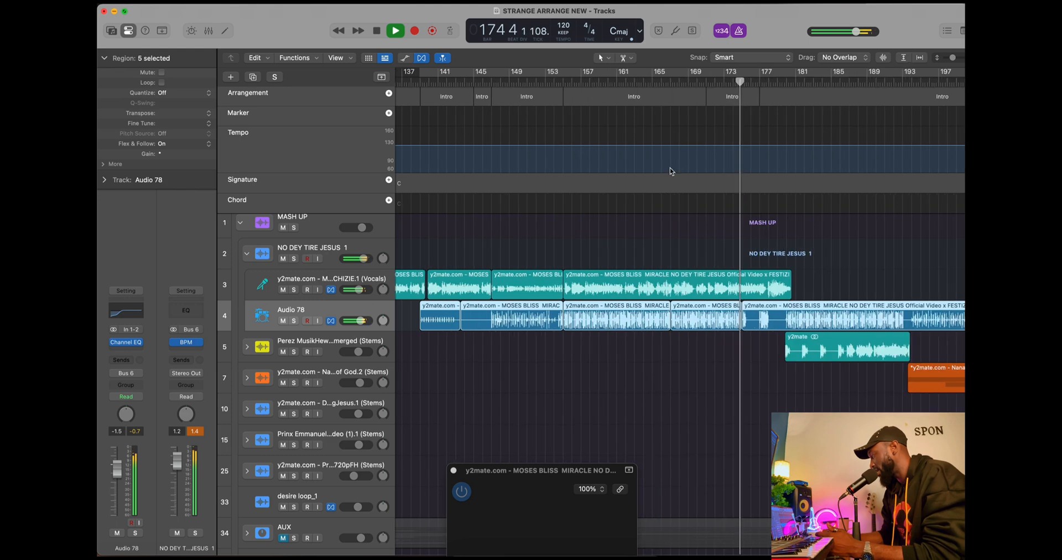
# Listen to the transition from NO DEY TIRE JESUS into the track 5 stem song up to bar 180, and view the following songs.
pyautogui.hscroll(4, 669, 169)
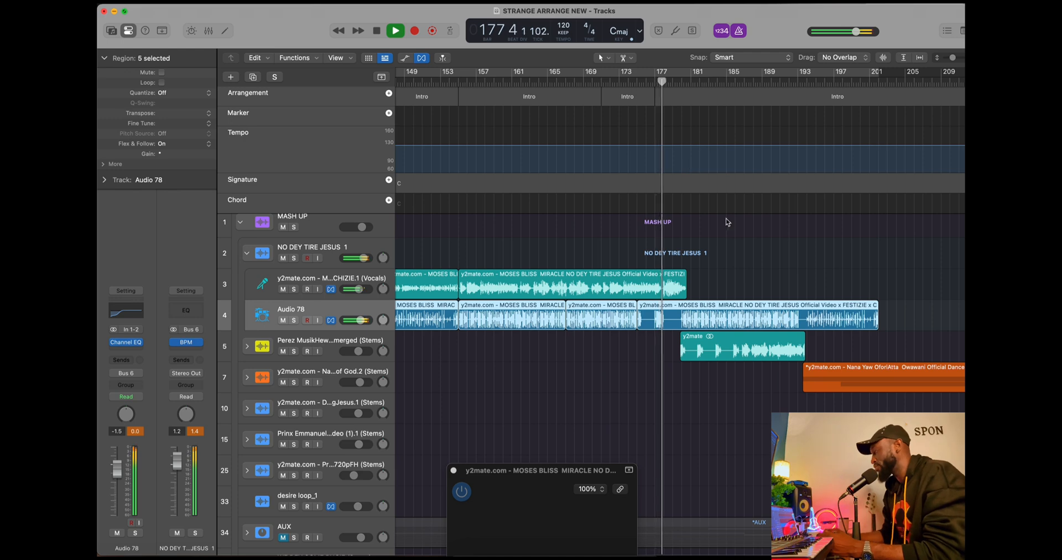
pyautogui.press('super+Right')
pyautogui.press('super+Right')
pyautogui.press('super+Left')
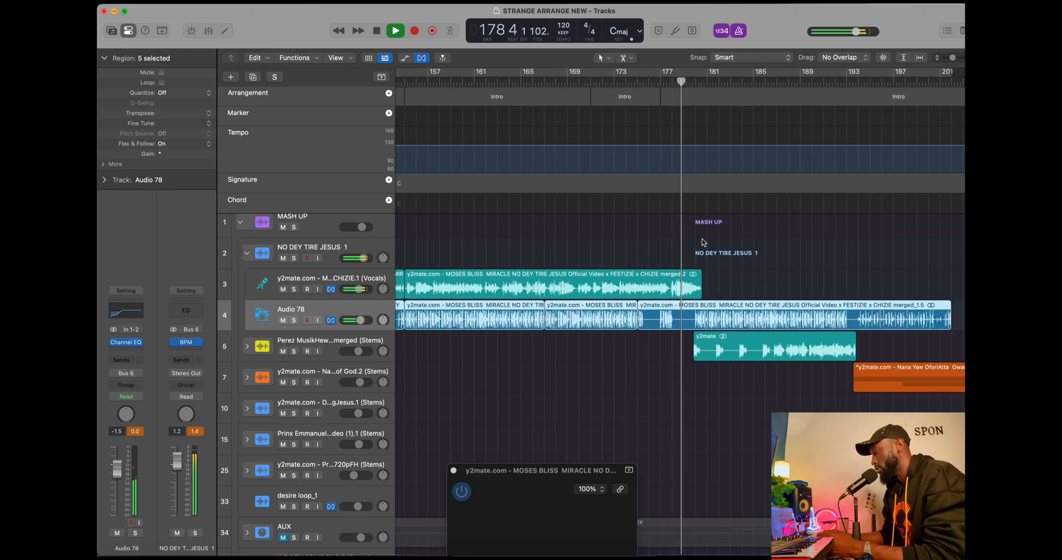
pyautogui.rightClick(700, 239)
pyautogui.press('Escape')
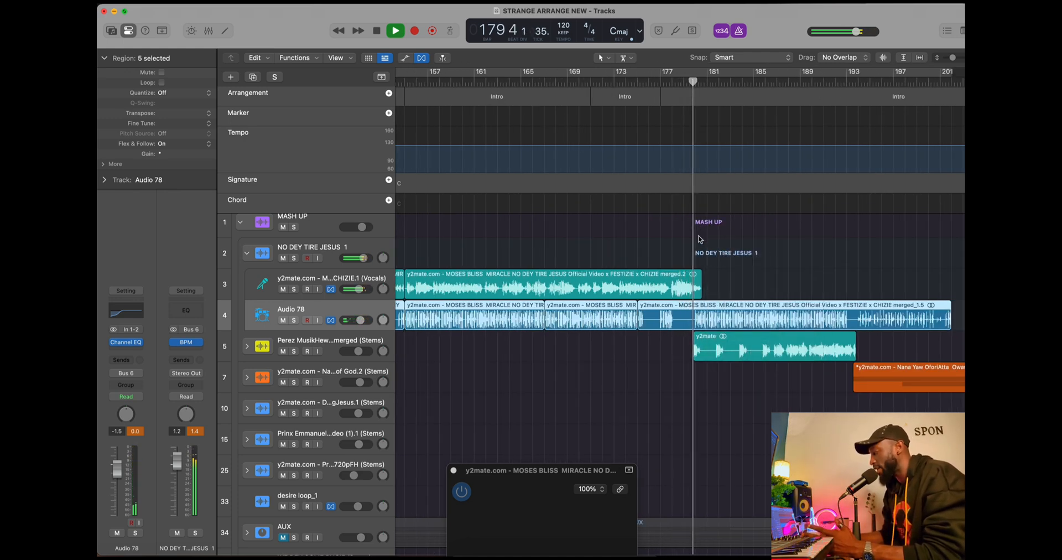
pyautogui.press('space')
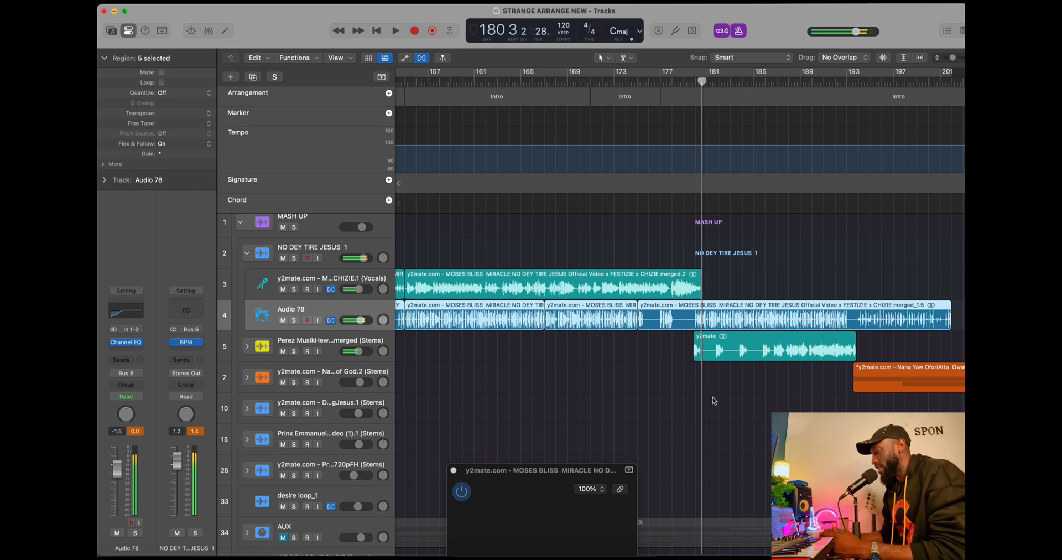
pyautogui.press('super+Left')
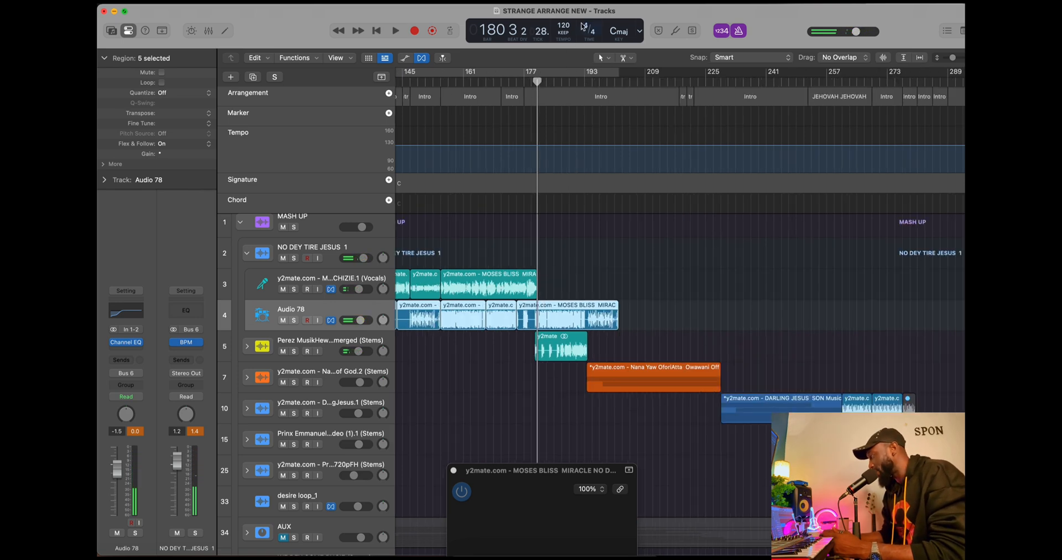
pyautogui.hscroll(10, 599, 351)
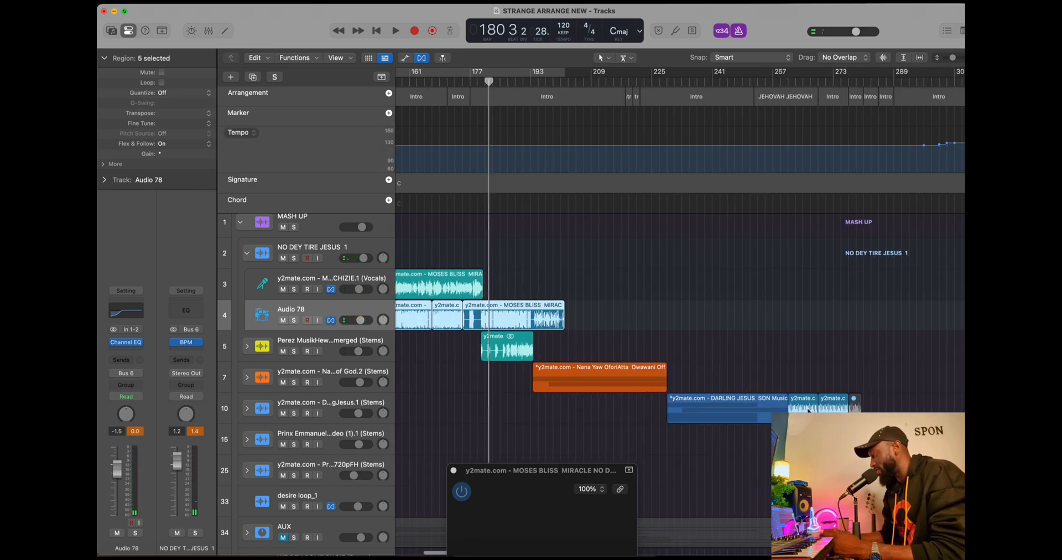
# Collapse the NO DEY TIRE JESUS stack, expand the Perez Musik stack, and select its vocal region for a closer look.
pyautogui.hscroll(-5, 626, 300)
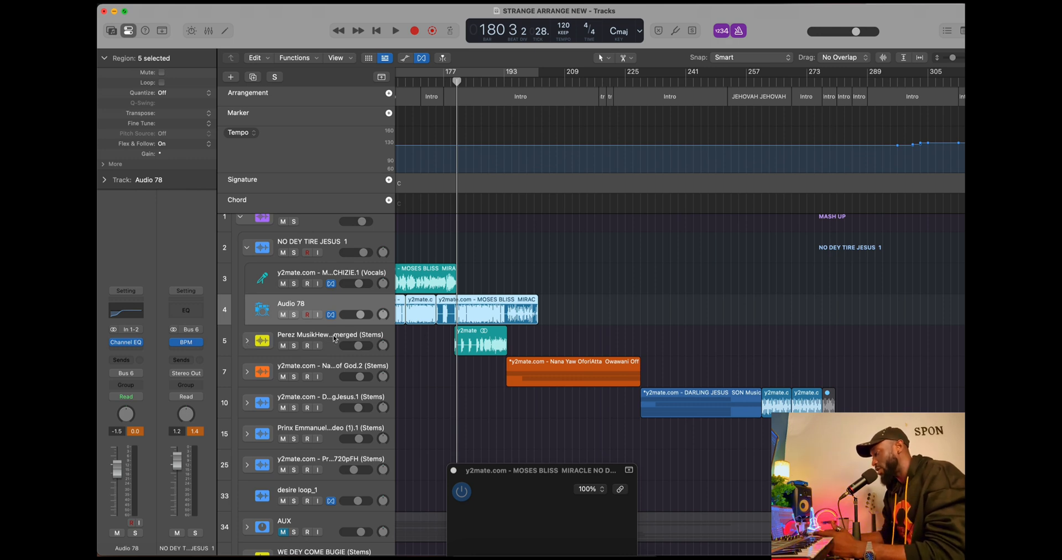
pyautogui.click(243, 248)
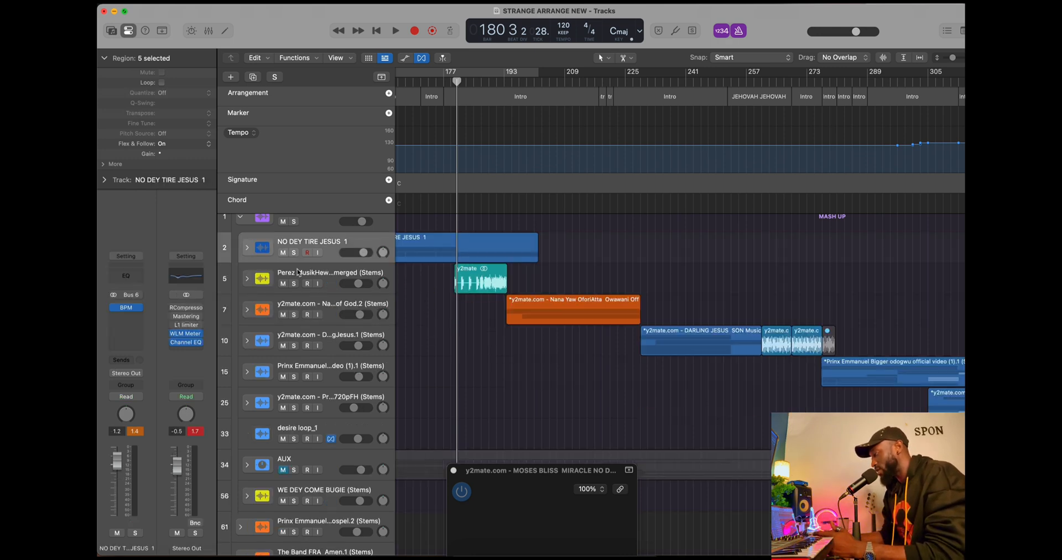
pyautogui.click(246, 279)
pyautogui.click(486, 313)
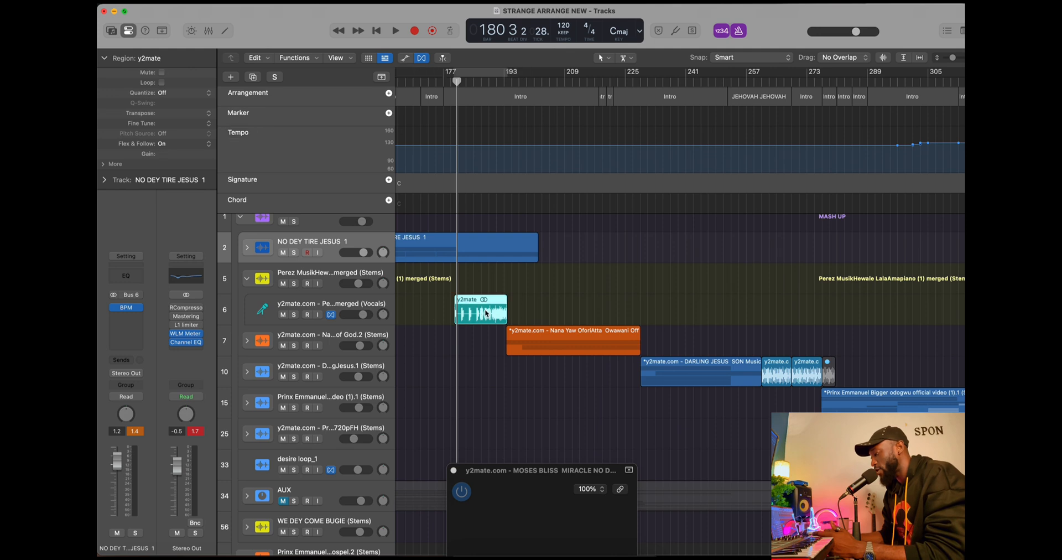
pyautogui.press('super+Right')
pyautogui.press('super+Right')
pyautogui.press('super+Right')
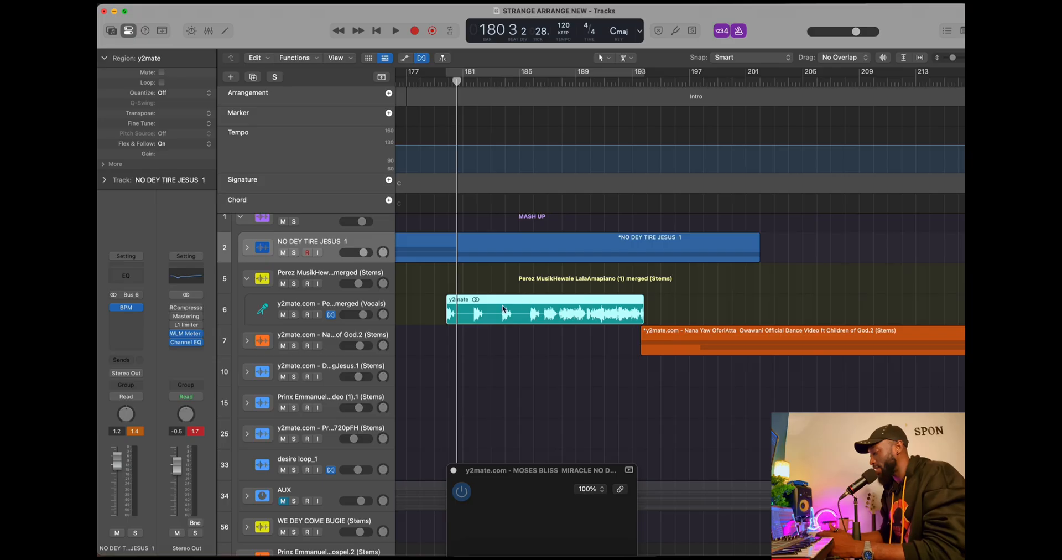
pyautogui.scroll(1, 432, 305)
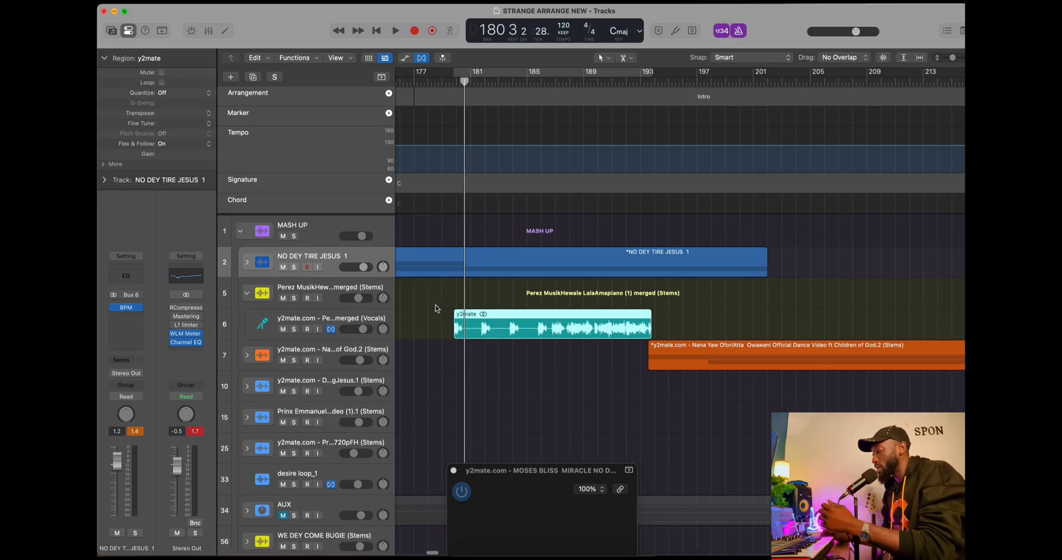
# Expand the NO DEY TIRE JESUS stack and examine how its Audio 78 drums continue over the Perez Musik vocal region.
pyautogui.click(247, 259)
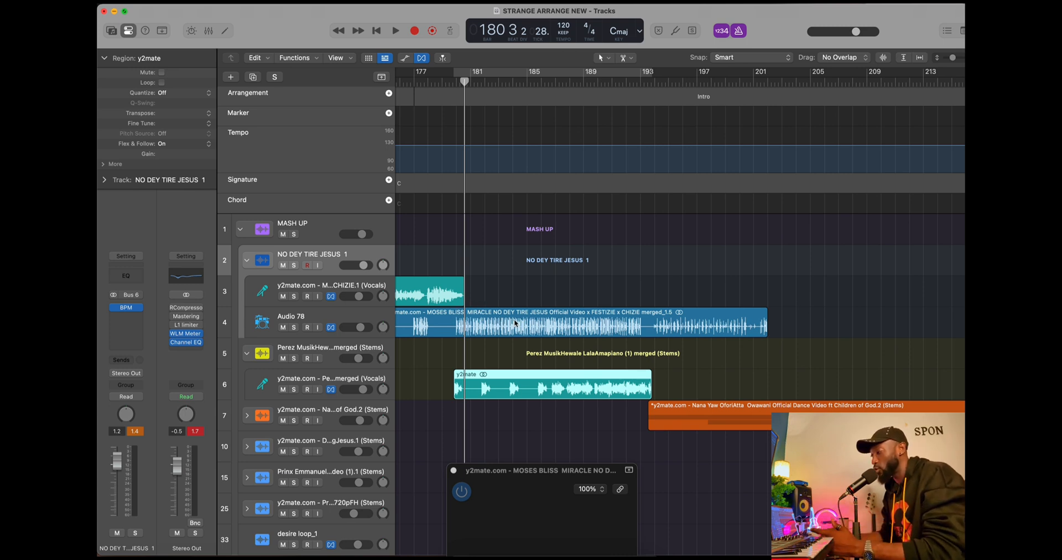
pyautogui.hscroll(-3, 515, 336)
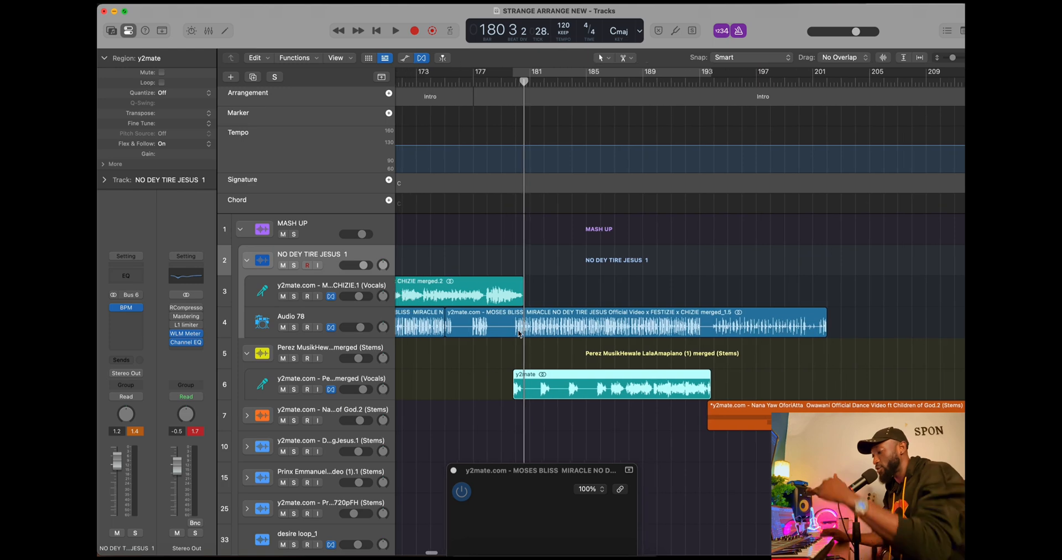
pyautogui.press('super+Left')
pyautogui.press('super+Left')
pyautogui.press('super+Left')
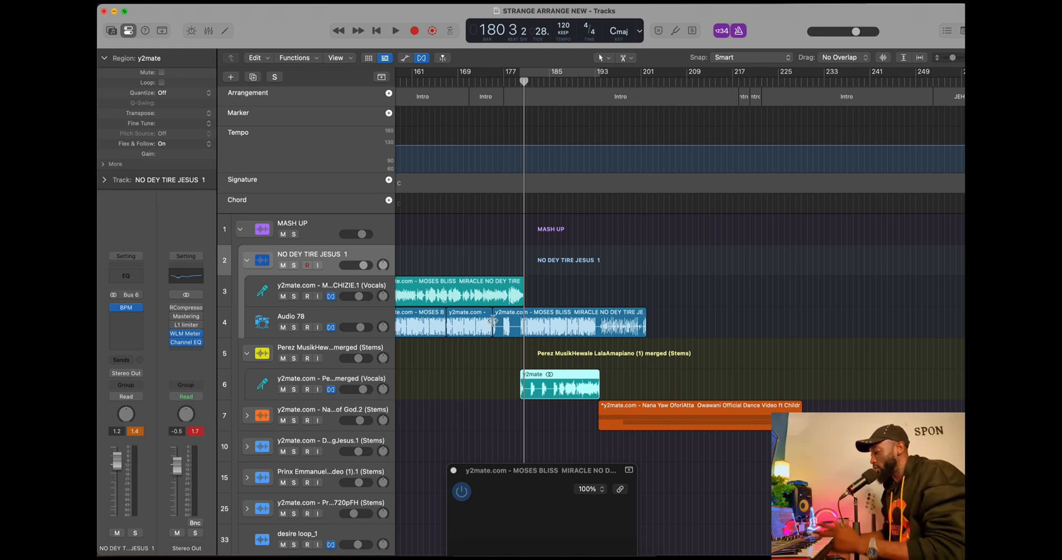
pyautogui.hscroll(-5, 488, 325)
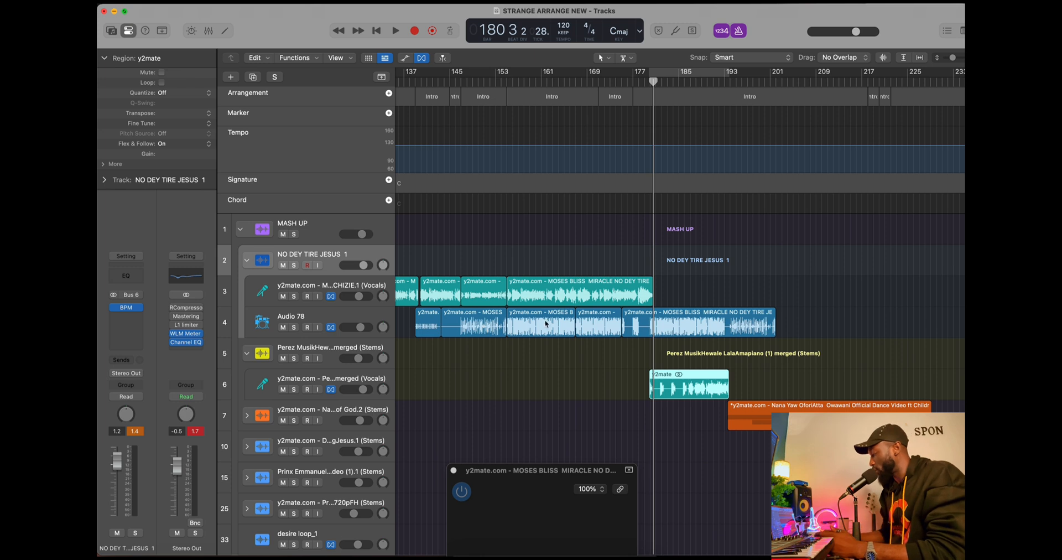
# Play briefly from about bar 193, and play the change to the Perez Musik vocals from about bar 179.
pyautogui.doubleClick(730, 78)
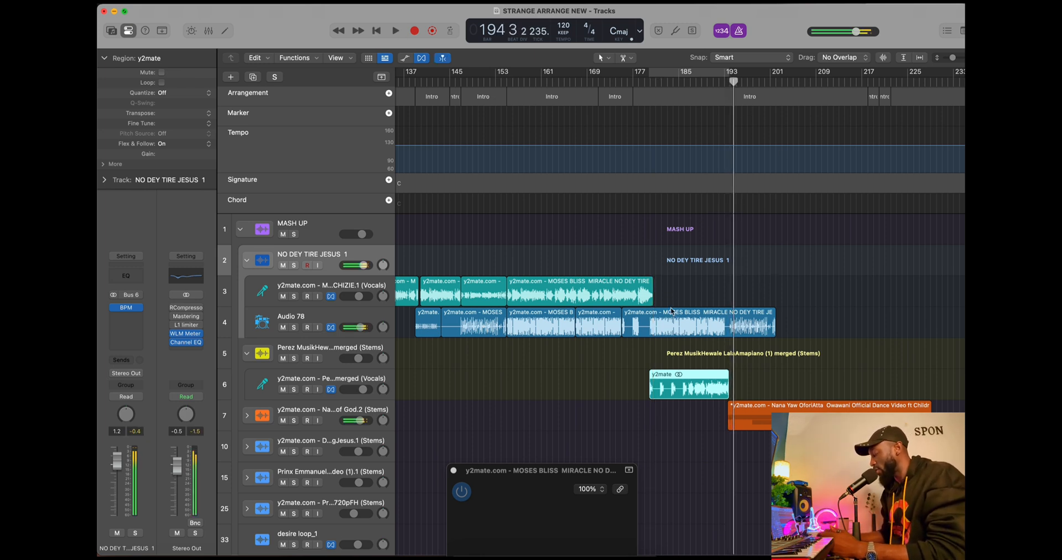
pyautogui.click(645, 80)
pyautogui.press('space')
pyautogui.press('super+Right')
pyautogui.press('super+Right')
pyautogui.press('super+Right')
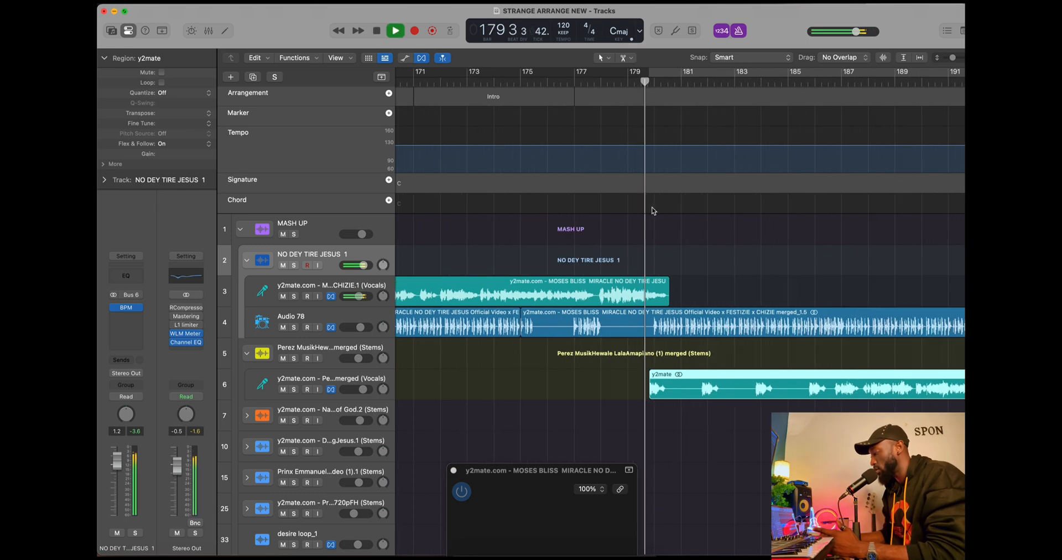
pyautogui.press('super+Left')
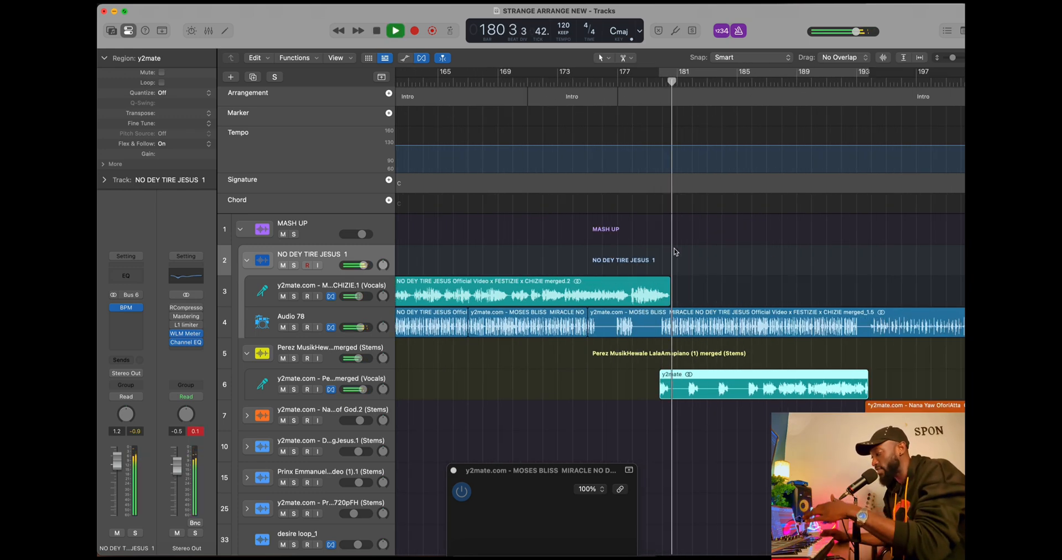
pyautogui.press('super+Left')
pyautogui.press('super+Left')
pyautogui.press('super+Left')
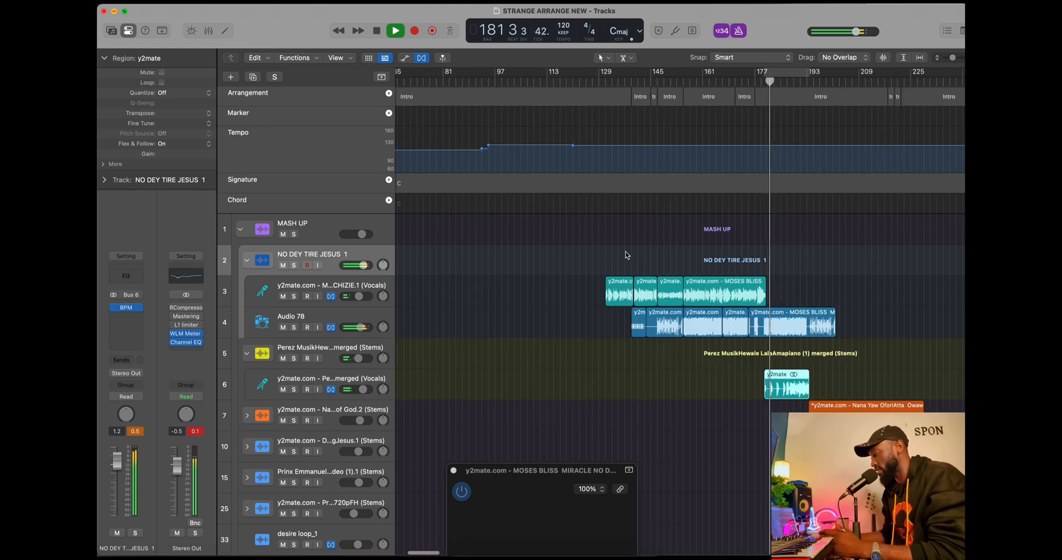
pyautogui.press('space')
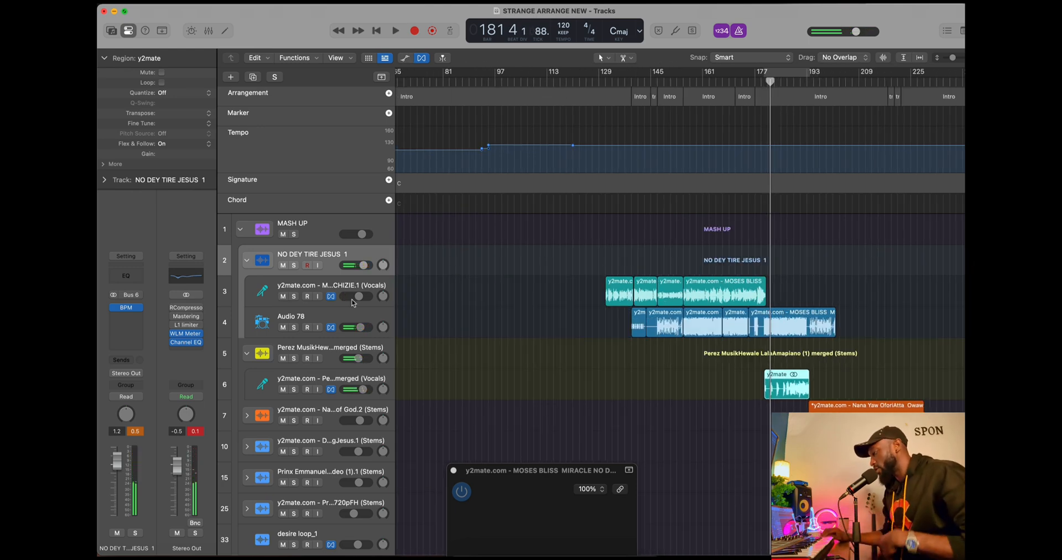
# Play the end of the NO DEY TIRE JESUS vocals and stop at bar 178, just before the Perez Musik vocals start.
pyautogui.click(599, 82)
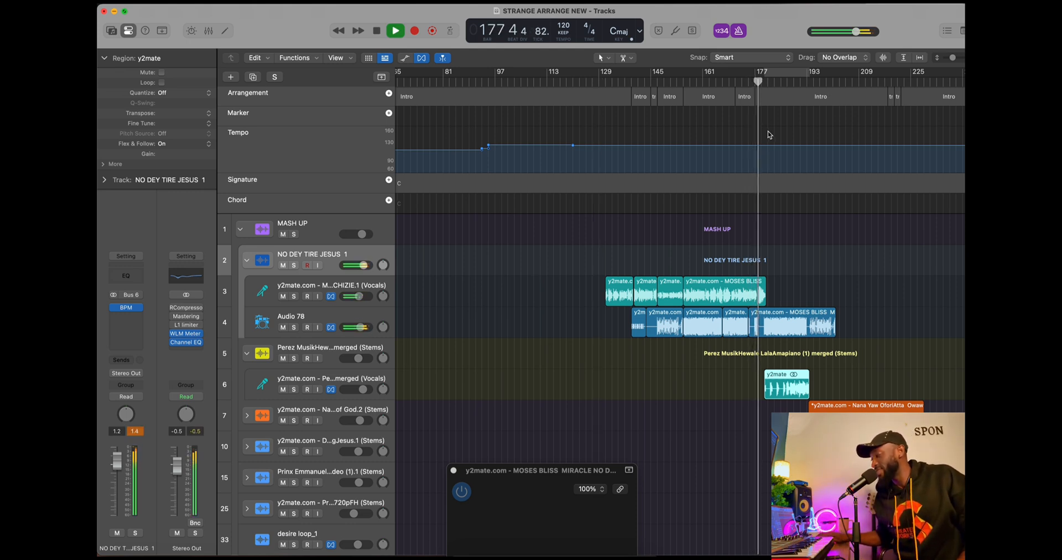
pyautogui.press('super+Right')
pyautogui.press('super+Right')
pyautogui.press('super+Right')
pyautogui.press('super+Right')
pyautogui.press('super+Right')
pyautogui.press('space')
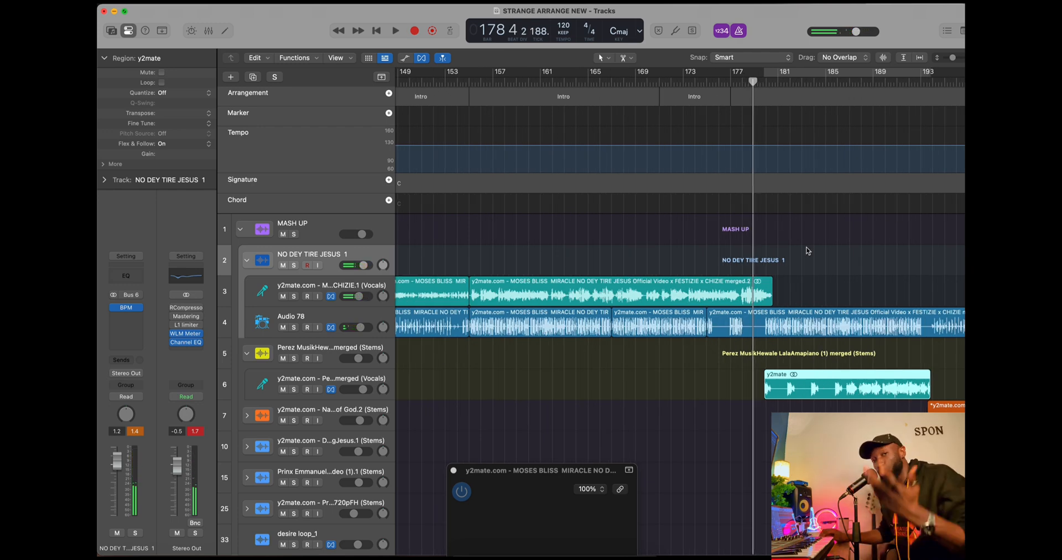
# View the overall mash-up layout and replay the overlap into the Perez Musik vocals up to bar 182.
pyautogui.press('super+Left')
pyautogui.press('super+Left')
pyautogui.press('super+Left')
pyautogui.press('super+Left')
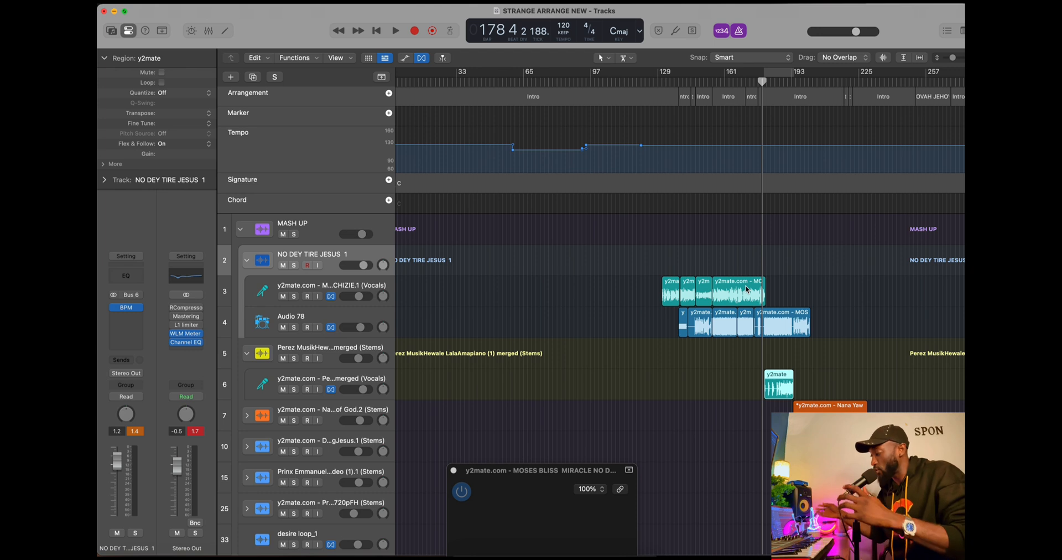
pyautogui.press(',')
pyautogui.press(',')
pyautogui.press(',')
pyautogui.press(',')
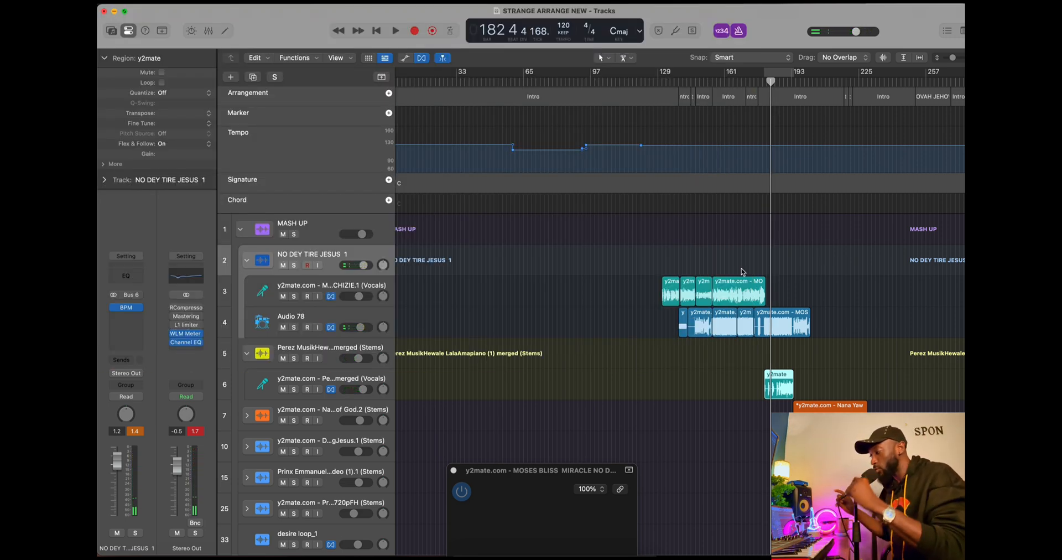
# Move the playhead back to bar 178 and play the transition into the Perez Musik vocals again.
pyautogui.press(',')
pyautogui.press(',')
pyautogui.press(',')
pyautogui.press(',')
pyautogui.press(',')
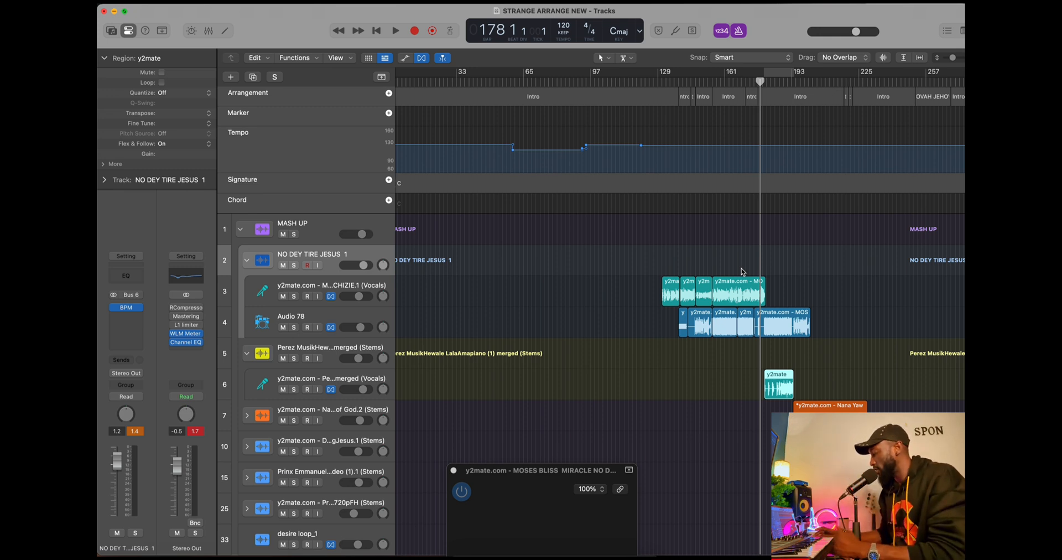
pyautogui.press('space')
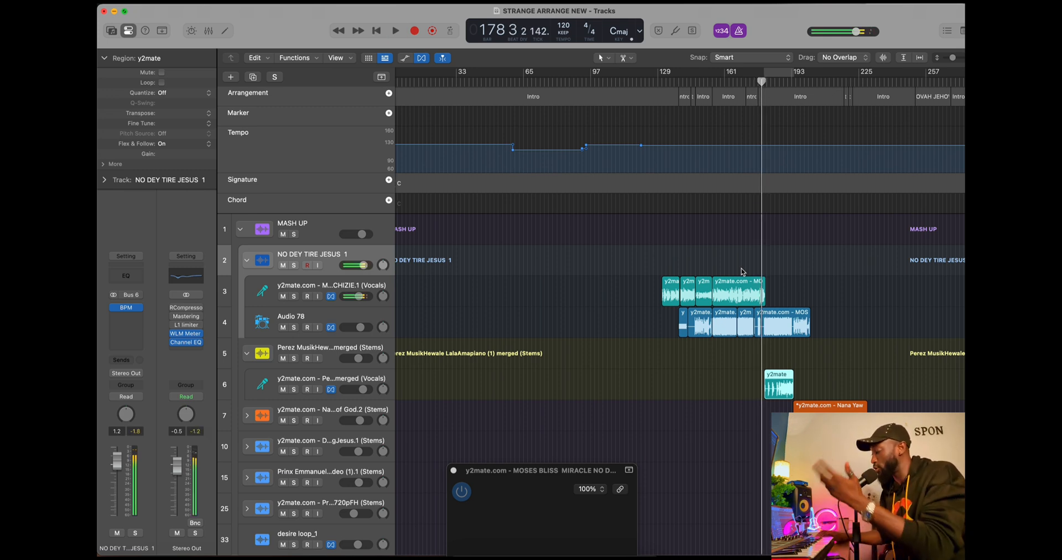
pyautogui.press('space')
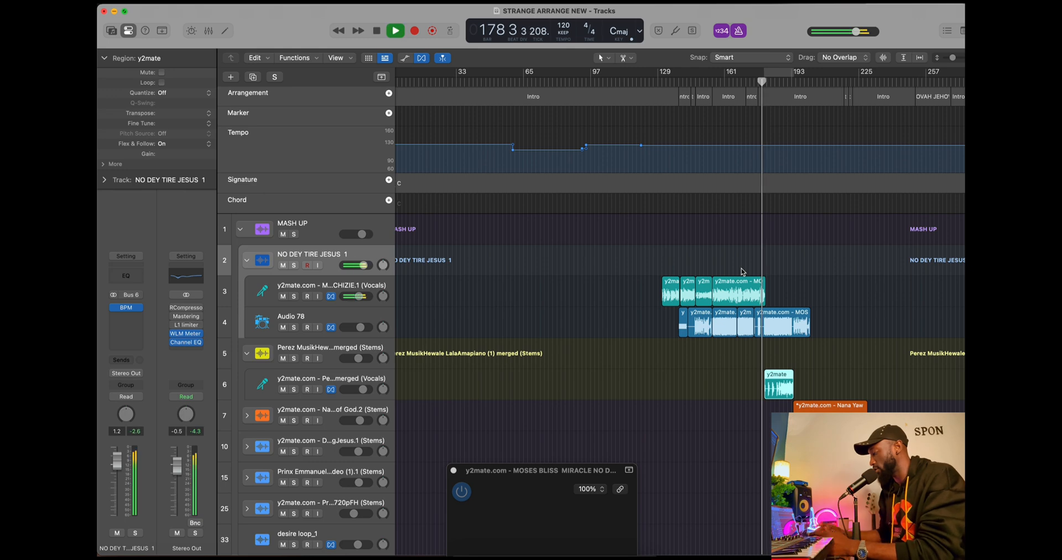
pyautogui.scroll(5, 786, 320)
pyautogui.hscroll(4, 780, 347)
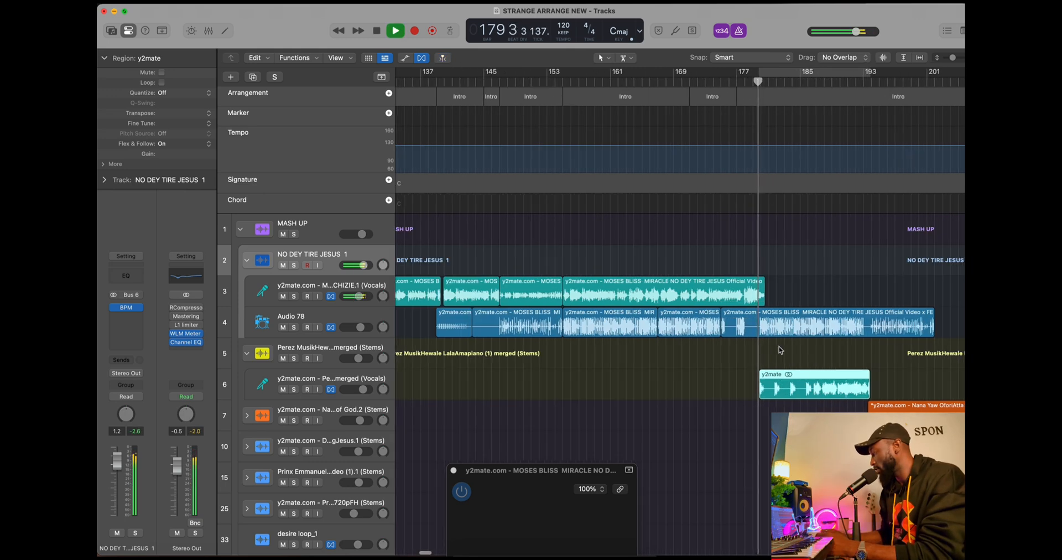
# Listen to the Perez Musik vocals over the Audio 78 drums through to the Nana Yaw OforiAtta song at bar 194.
pyautogui.click(713, 79)
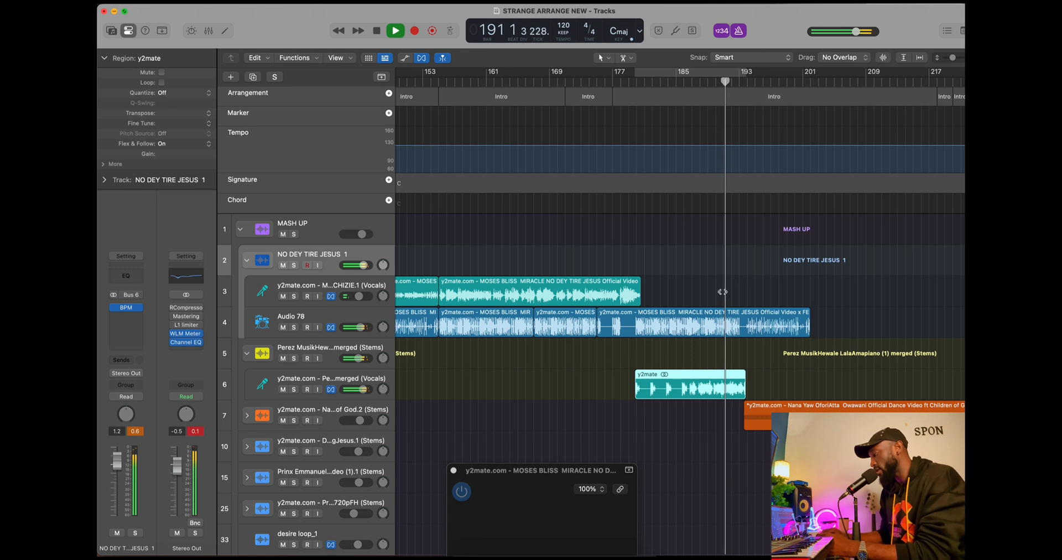
pyautogui.press('space')
pyautogui.press('space')
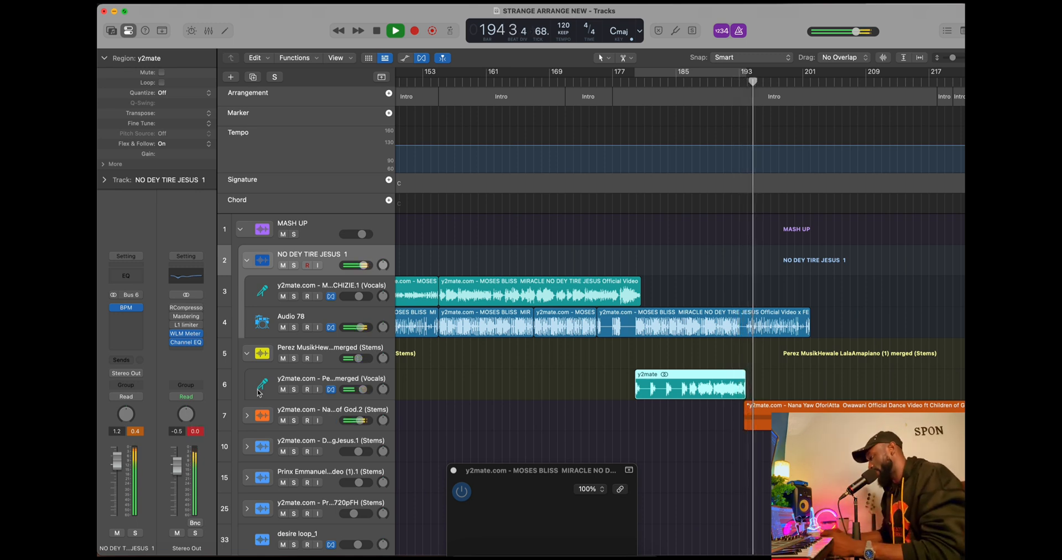
# Stop playback, expand the Nana Yaw OforiAtta stack, and collapse the Perez Musik and NO DEY TIRE JESUS stacks.
pyautogui.click(247, 415)
pyautogui.scroll(-5, 249, 417)
pyautogui.press('space')
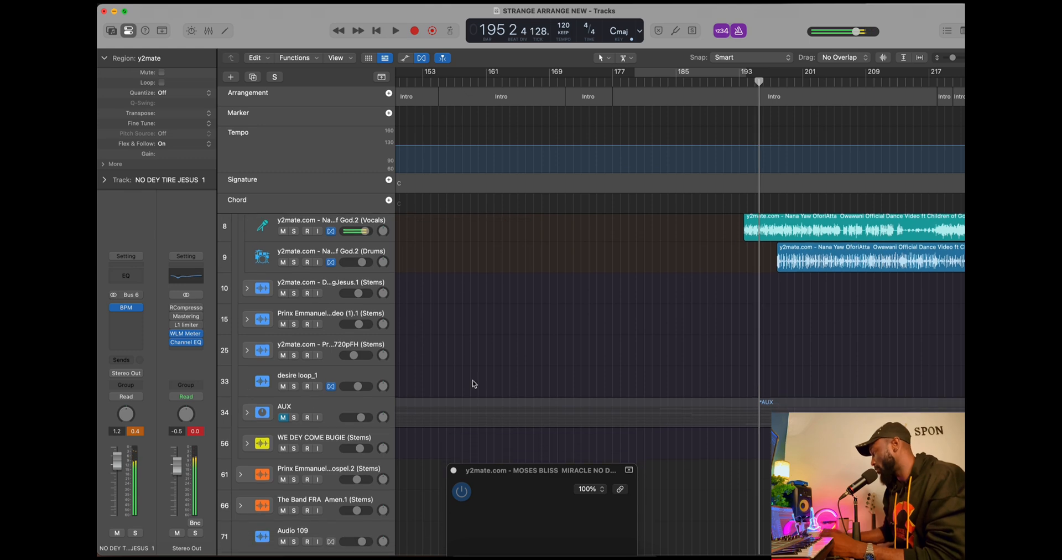
pyautogui.hscroll(6, 600, 323)
pyautogui.scroll(3, 599, 323)
pyautogui.scroll(3, 611, 312)
pyautogui.hscroll(-3, 612, 311)
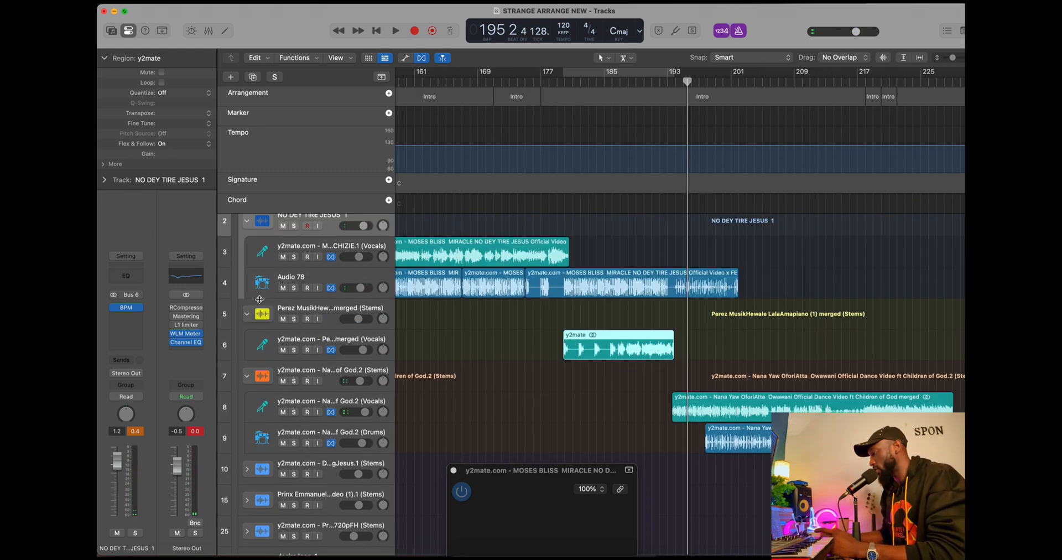
pyautogui.click(246, 314)
pyautogui.click(247, 221)
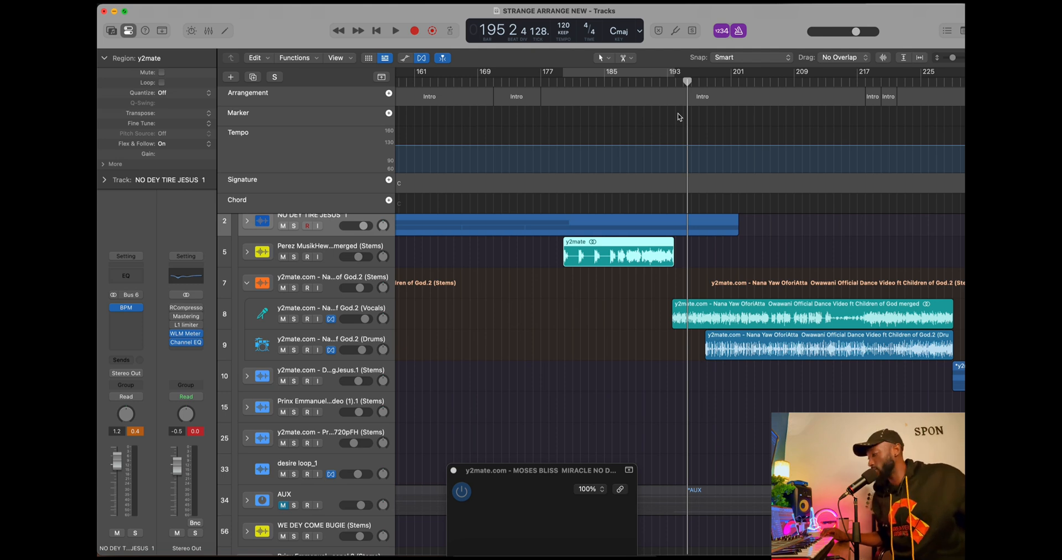
pyautogui.press('space')
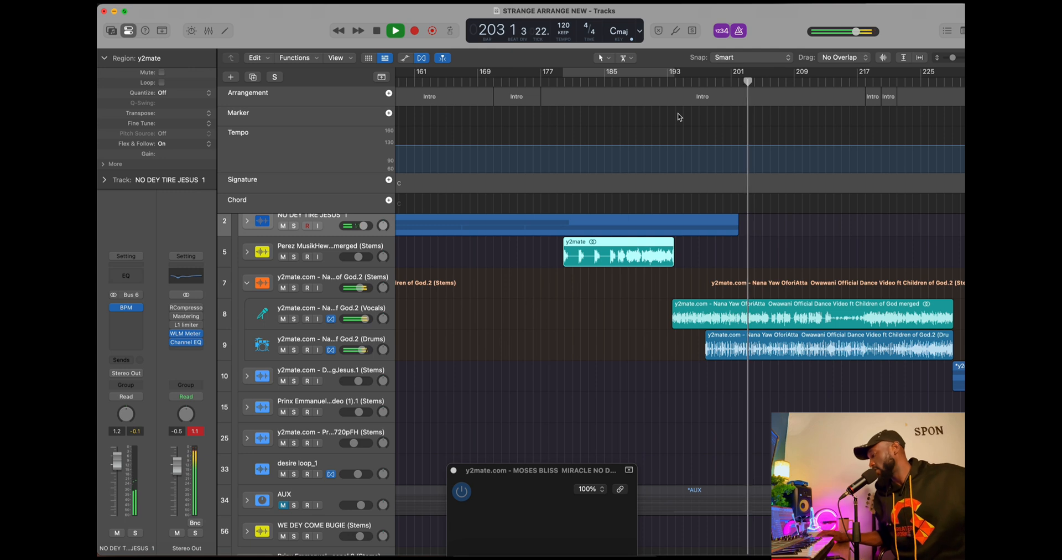
pyautogui.press(',')
pyautogui.press(',')
pyautogui.press(',')
pyautogui.press(',')
pyautogui.press(',')
pyautogui.press(',')
pyautogui.press(',')
pyautogui.press(',')
pyautogui.press(',')
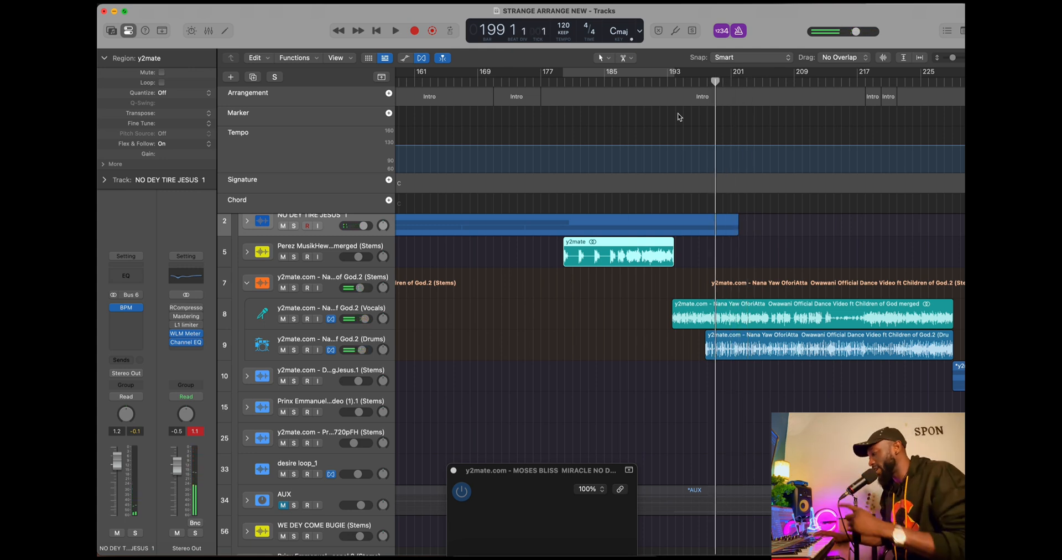
# Move the playhead back to bar 190 and play the transition from the Perez Musik vocals into the Nana Yaw OforiAtta vocals.
pyautogui.press(',')
pyautogui.press(',')
pyautogui.press(',')
pyautogui.press(',')
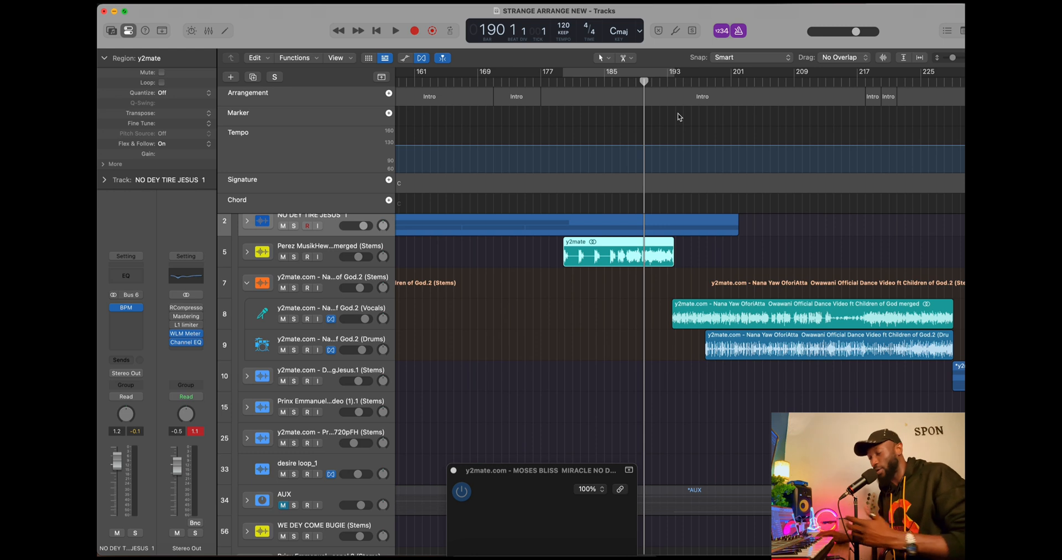
pyautogui.press('space')
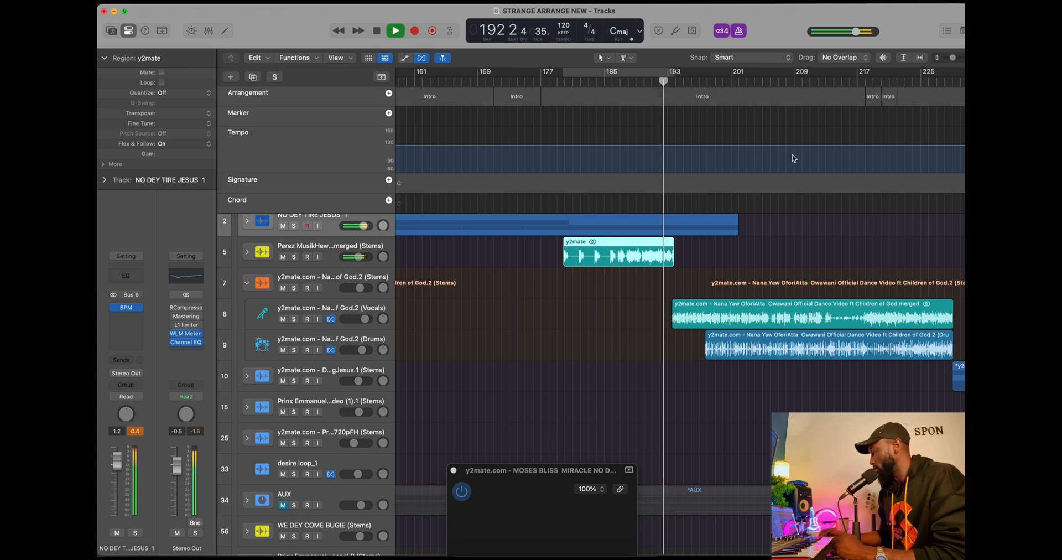
pyautogui.rightClick(700, 289)
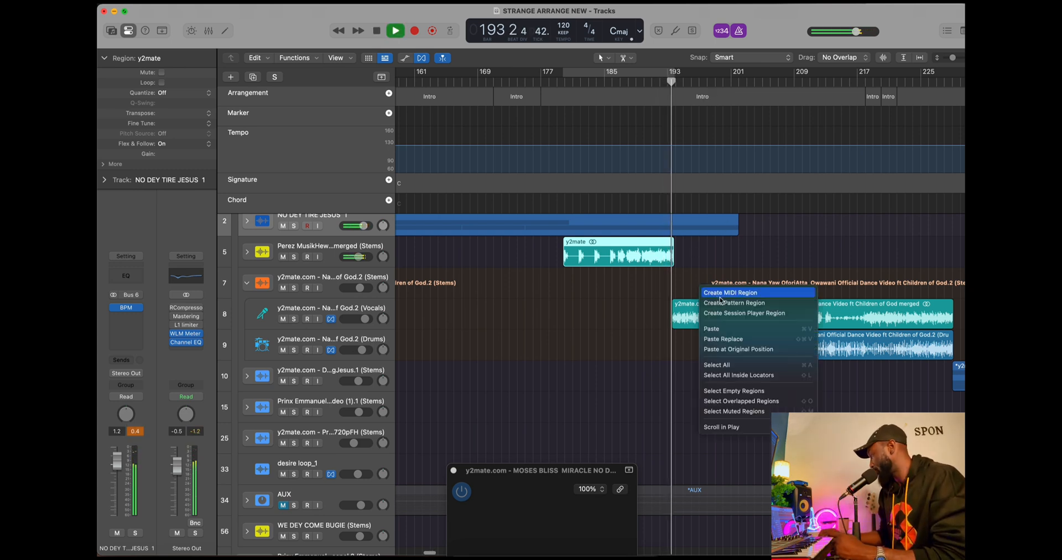
pyautogui.click(686, 312)
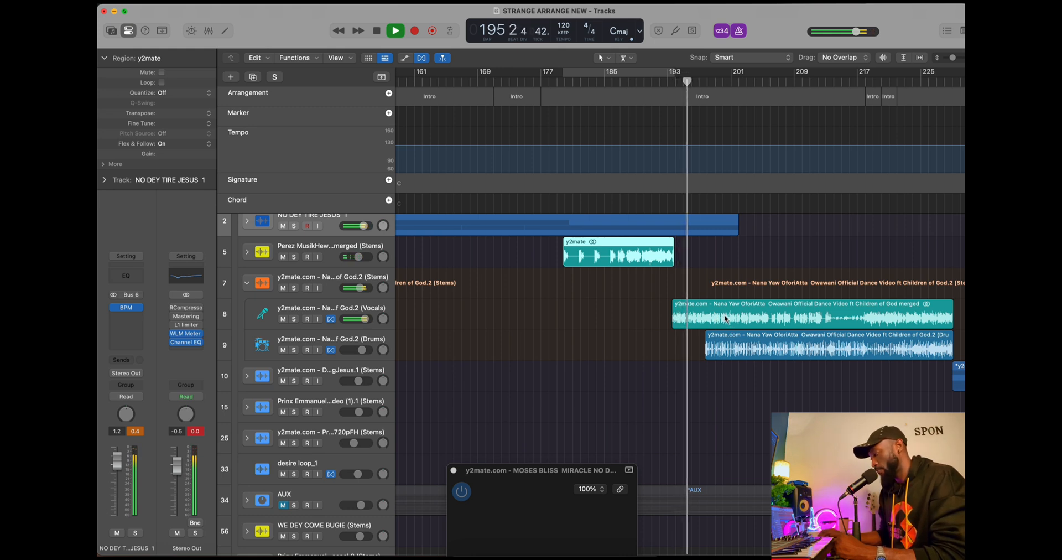
# Stop playback, move the playhead to bar 198, and play from where the Nana Yaw OforiAtta drums come in.
pyautogui.press('space')
pyautogui.press('.')
pyautogui.press('.')
pyautogui.press('.')
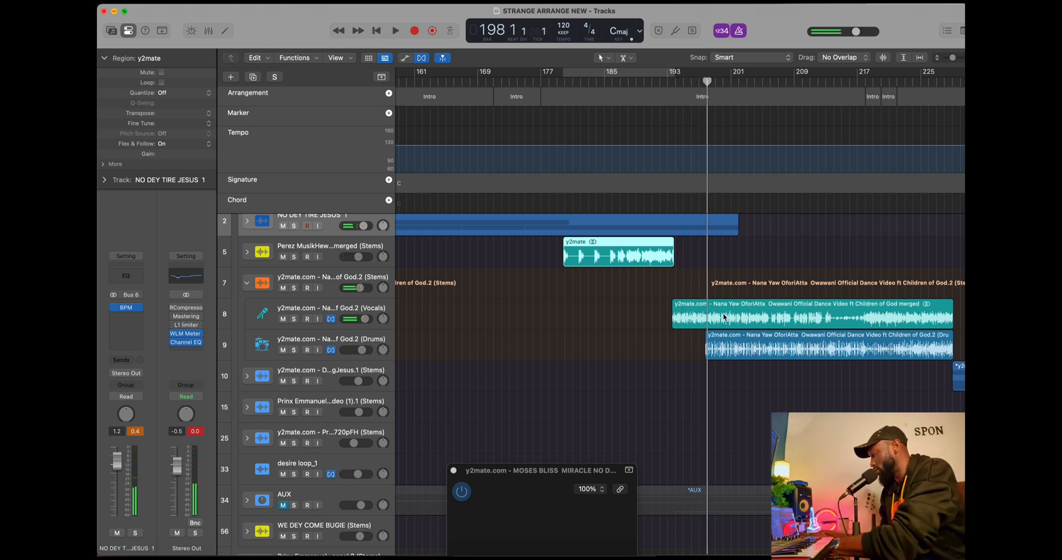
pyautogui.press('space')
pyautogui.scroll(5, 741, 317)
pyautogui.press('space')
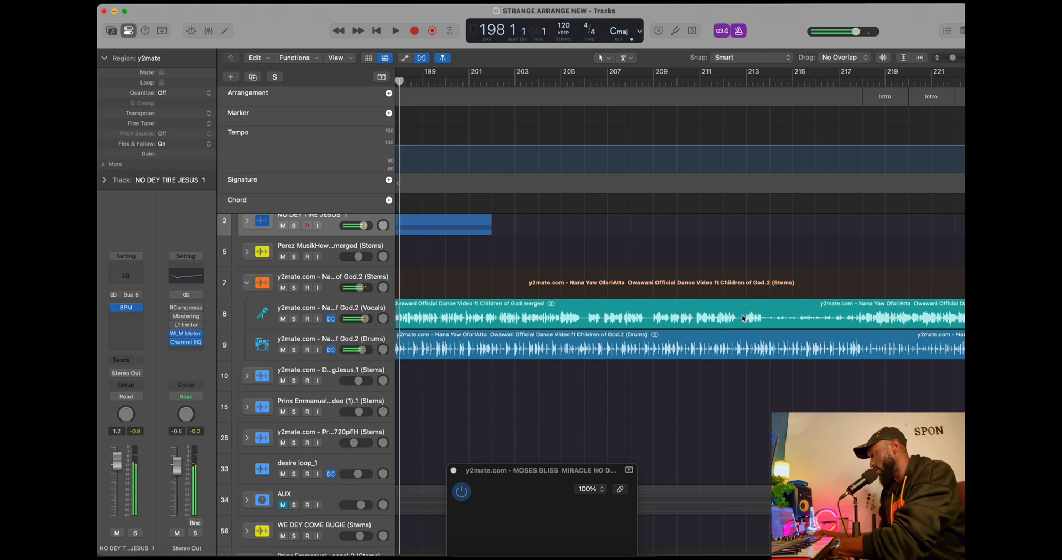
# Play from bar 196 and split the Nana Yaw OforiAtta vocals region at about bar 198, near the drum entry.
pyautogui.press(',')
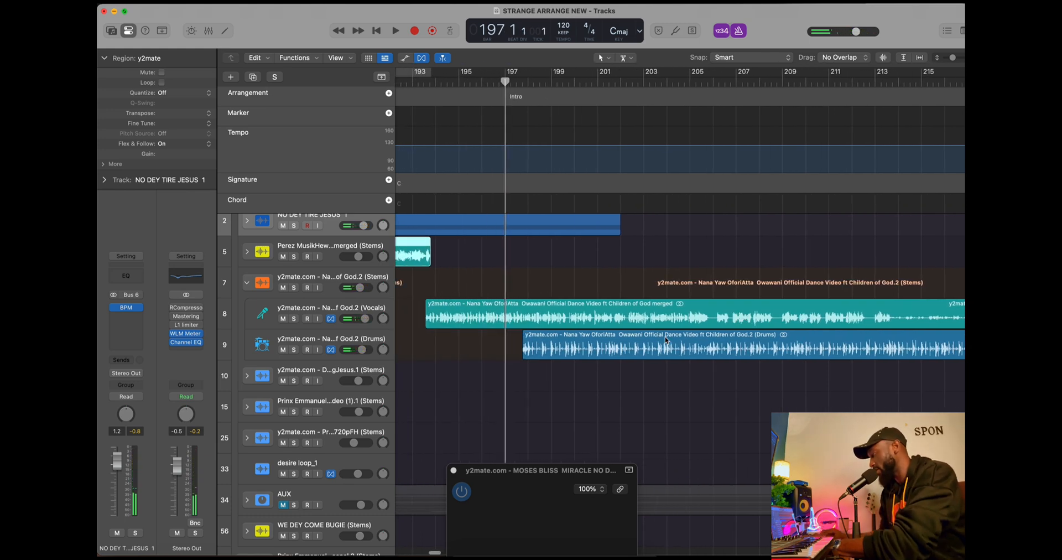
pyautogui.press(',')
pyautogui.press('space')
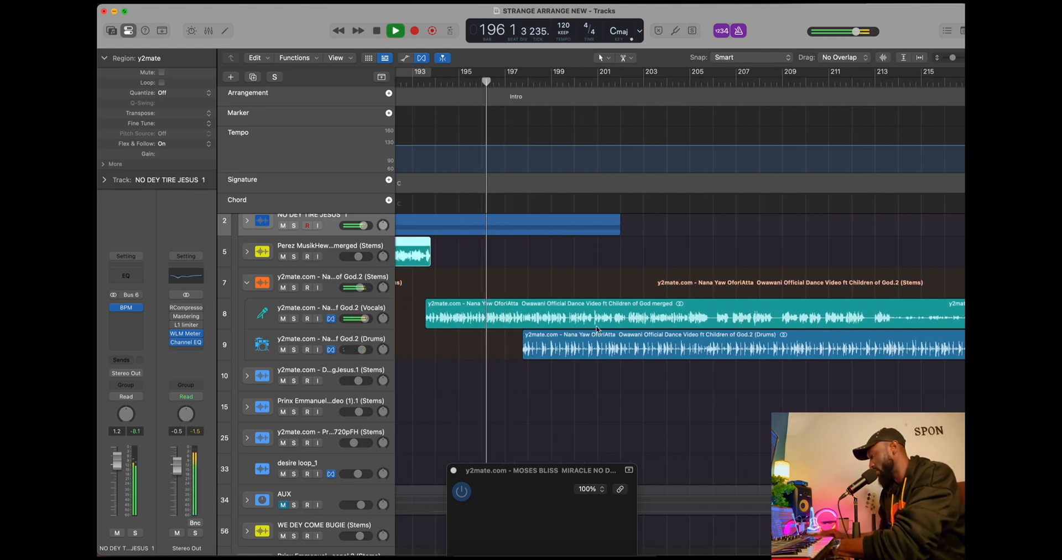
pyautogui.press('super+Right')
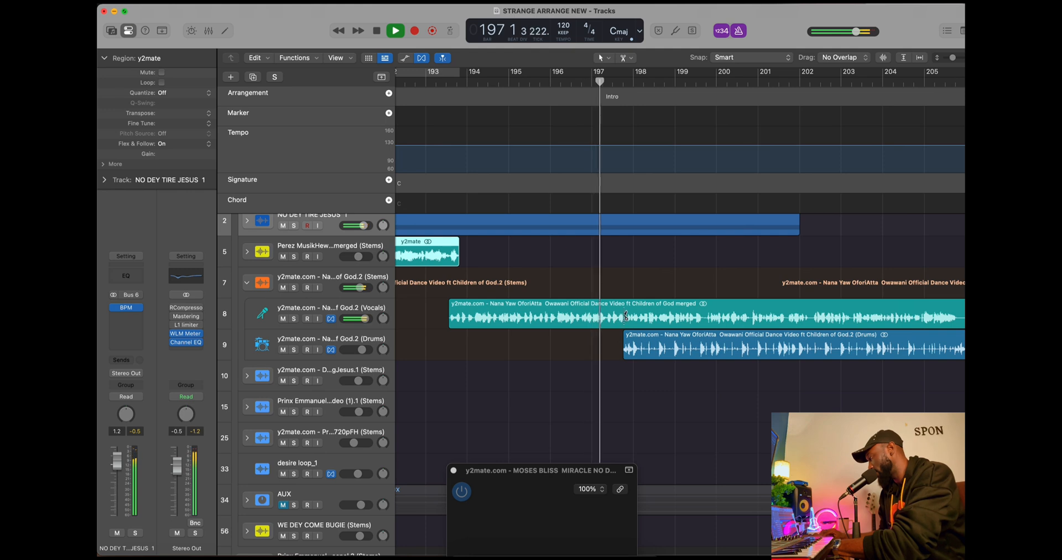
pyautogui.keyDown('super'); pyautogui.click(630, 314); pyautogui.keyUp('super')
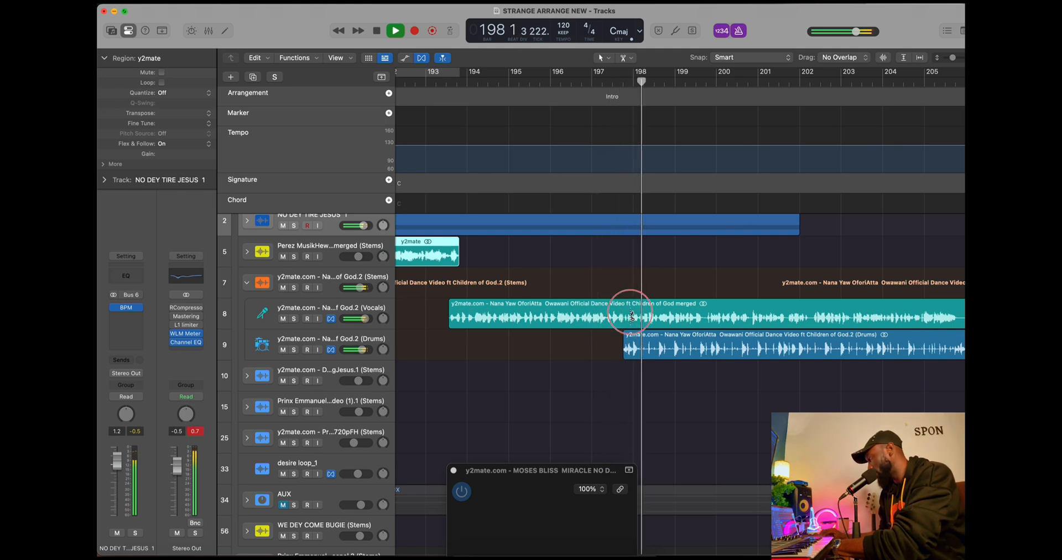
pyautogui.press('space')
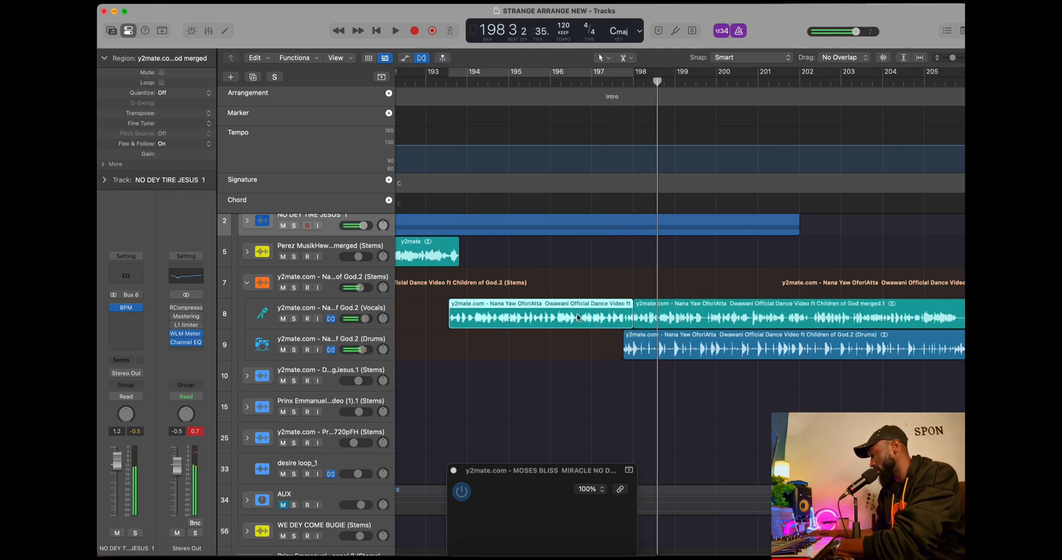
# Delete the Nana Yaw OforiAtta vocals before the split and move the remaining vocals and the drums four bars earlier.
pyautogui.press('Delete')
pyautogui.moveTo(617, 308); pyautogui.dragTo(561, 325)
# Bring the start of the Nana Yaw OforiAtta vocals forward to just after bar 193 and play from bar 193.
pyautogui.press(',')
pyautogui.press(',')
pyautogui.press(',')
pyautogui.press(',')
pyautogui.press(',')
pyautogui.press(',')
pyautogui.press(',')
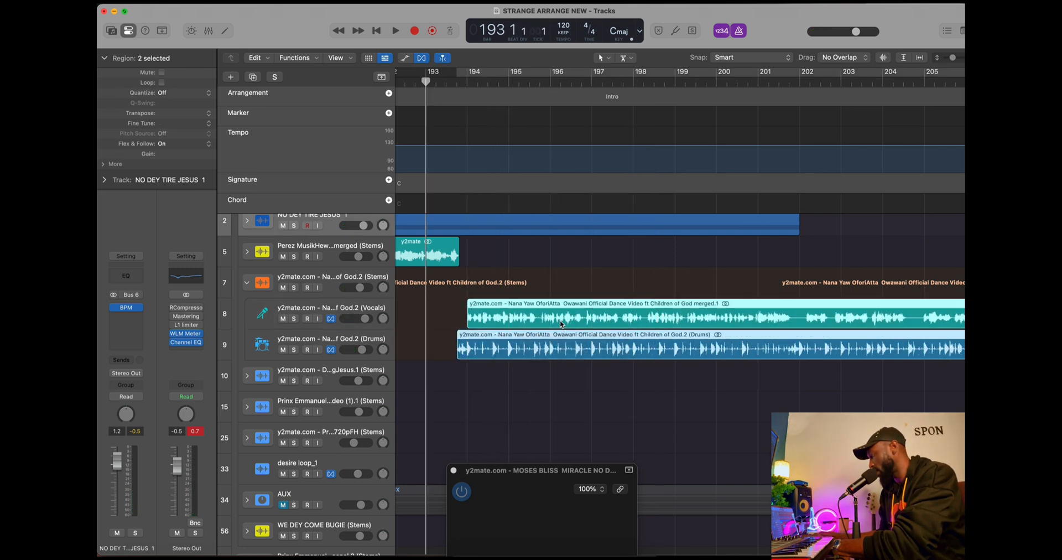
pyautogui.click(459, 308)
pyautogui.moveTo(485, 317); pyautogui.dragTo(450, 317)
pyautogui.press('space')
pyautogui.press('super+Right')
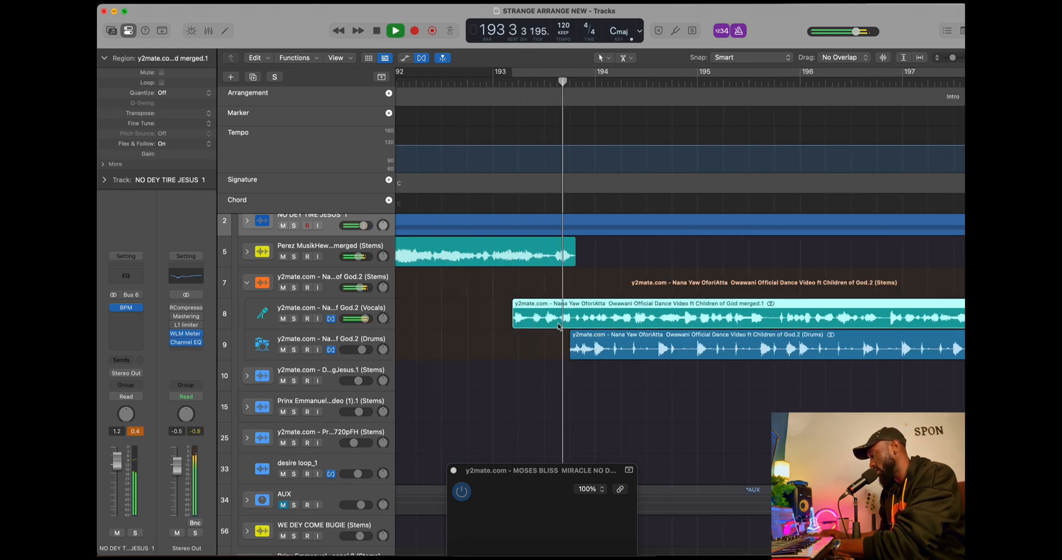
# Set the Nana Yaw OforiAtta vocals to start about midway through bar 193 and play the transition from the Perez Musik vocals.
pyautogui.moveTo(513, 325); pyautogui.dragTo(551, 326)
pyautogui.press(',')
pyautogui.press(',')
pyautogui.press('space')
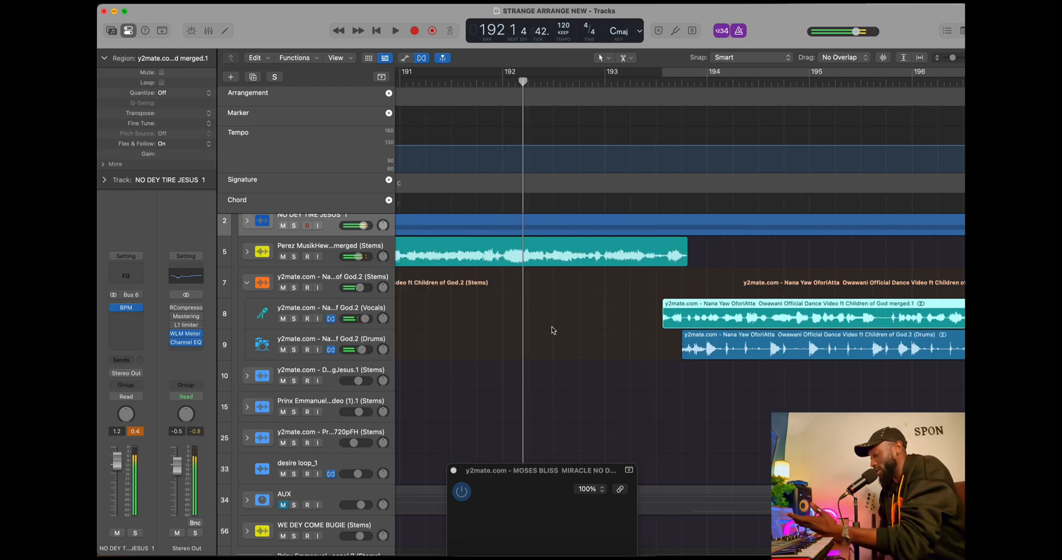
pyautogui.press(',')
pyautogui.press('space')
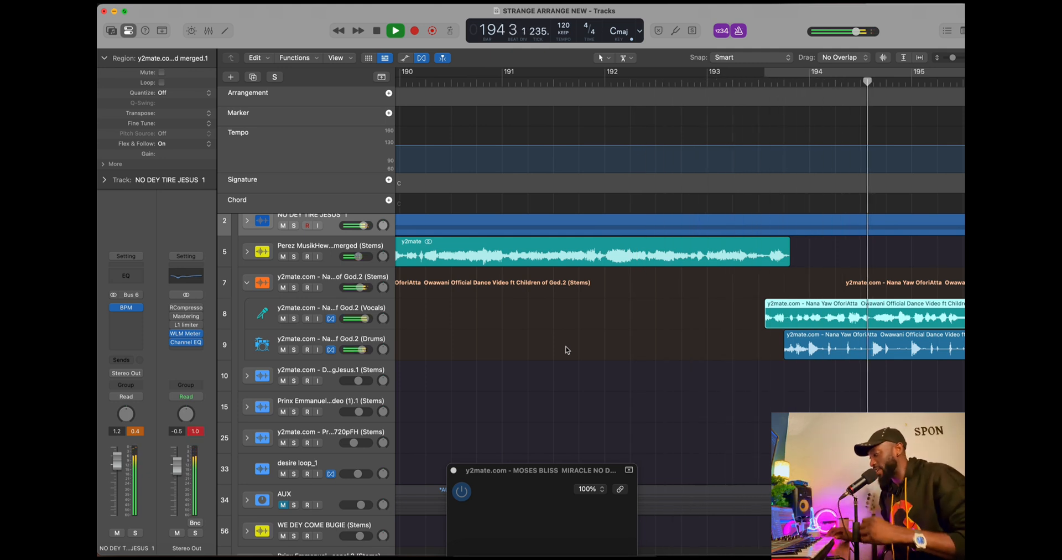
# Move the playhead back four bars, replay the transition into the Nana Yaw OforiAtta vocals and drums, and deselect the regions.
pyautogui.press(',')
pyautogui.press(',')
pyautogui.press(',')
pyautogui.press(',')
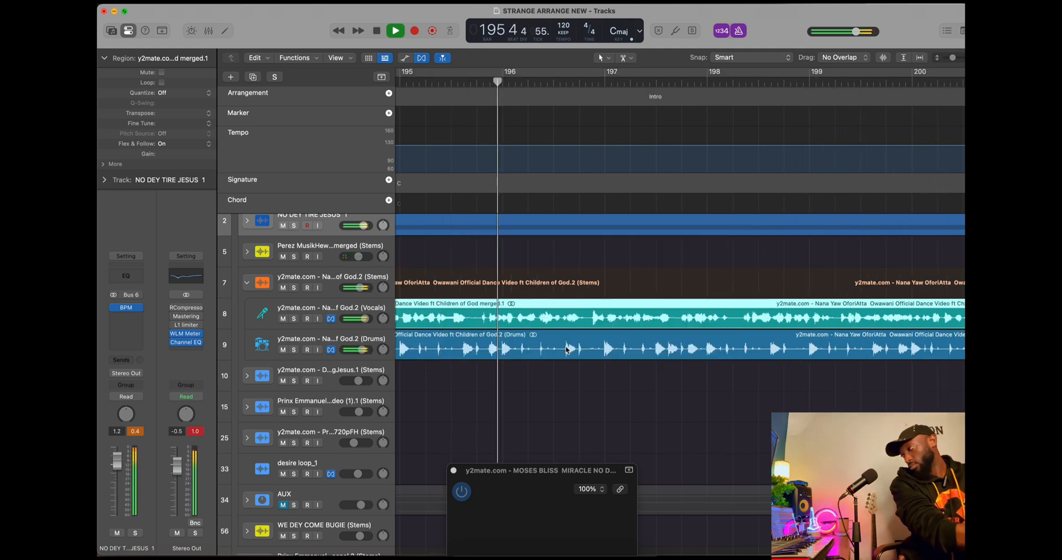
pyautogui.press('space')
pyautogui.hscroll(-5, 664, 376)
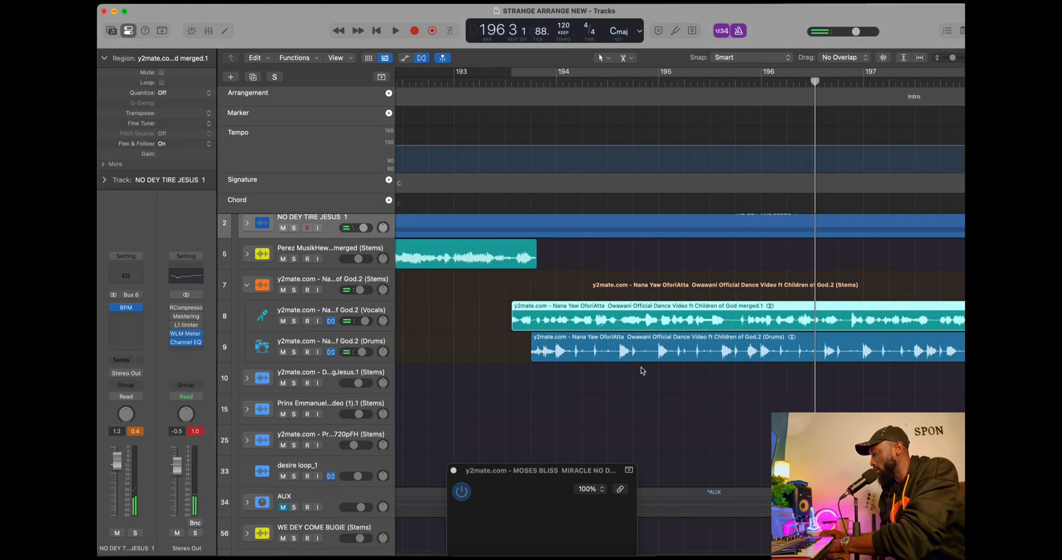
pyautogui.click(642, 370)
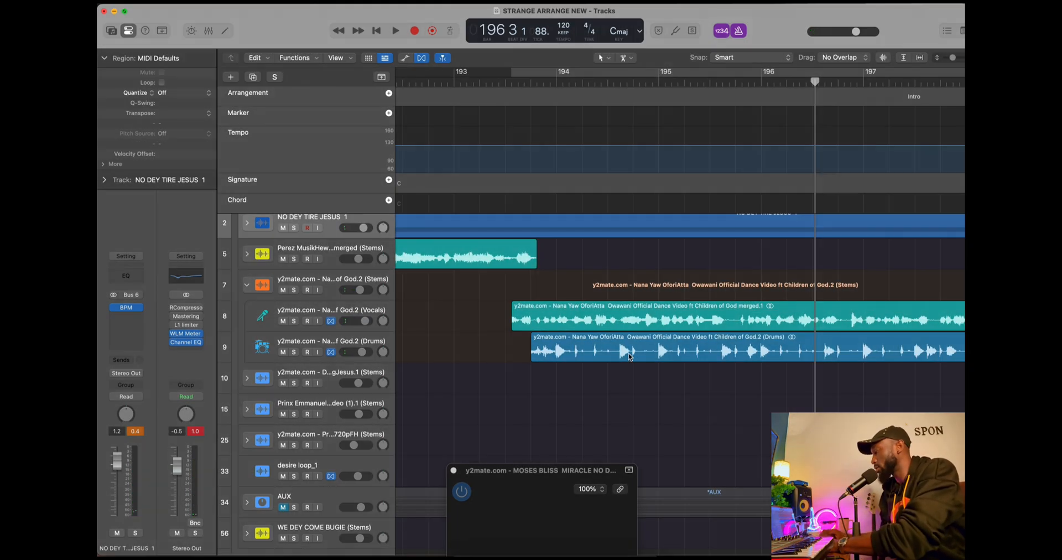
# Open the project's undo history.
pyautogui.scroll(-5, 627, 341)
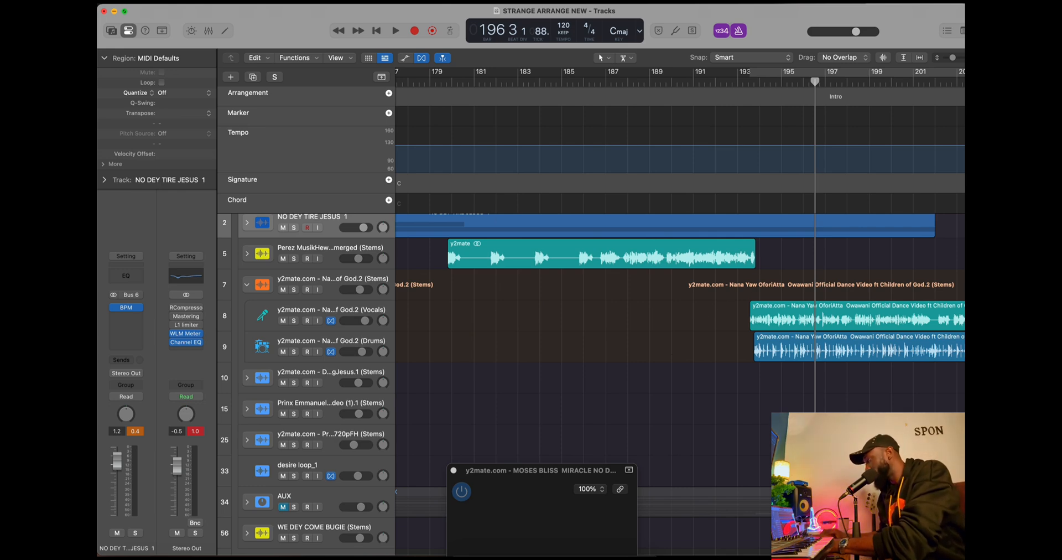
pyautogui.click(167, 2)
pyautogui.moveTo(191, 2)
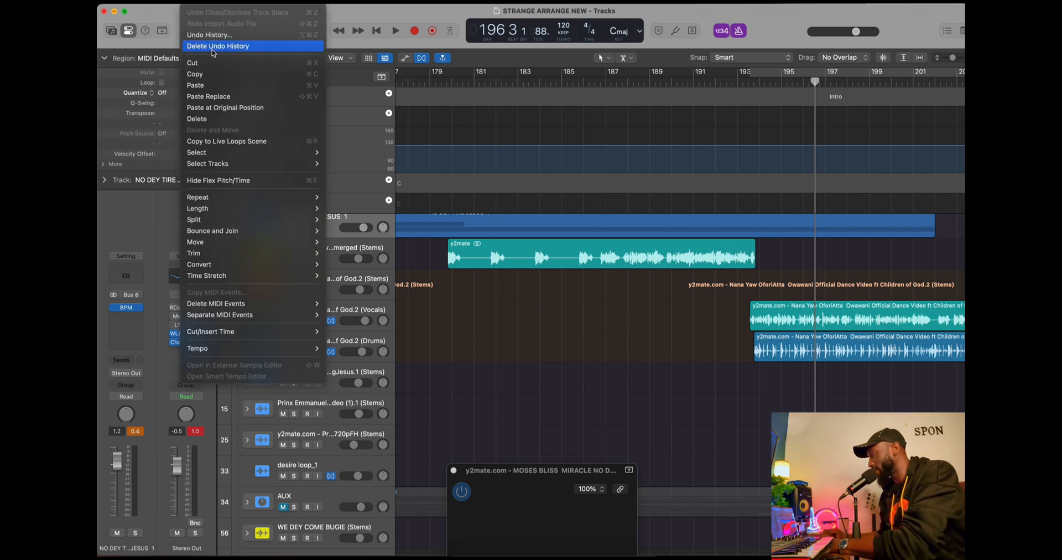
pyautogui.click(227, 37)
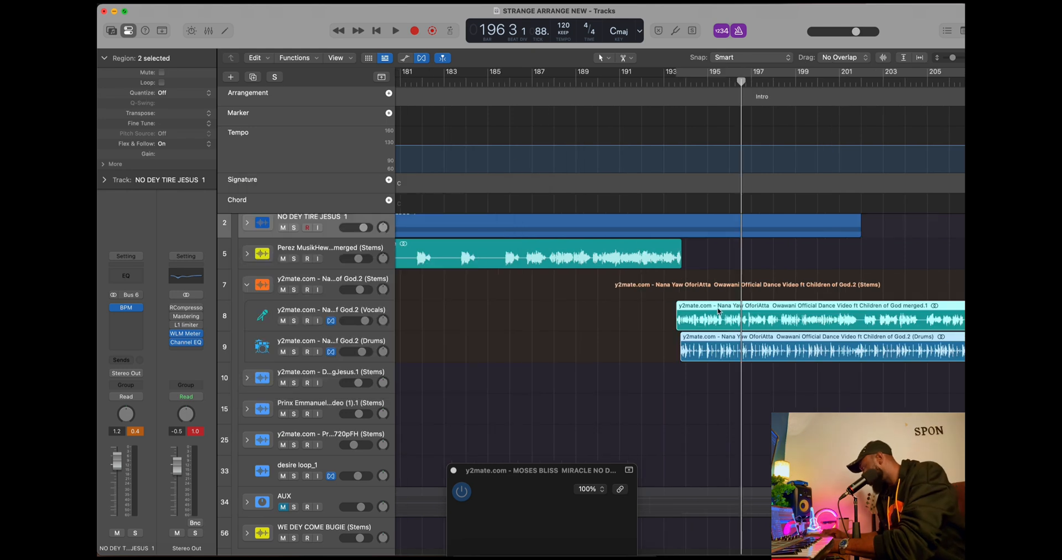
# Move the Nana Yaw OforiAtta vocals to just before bar 195 and the drums to bar 199, and play from bar 192.
pyautogui.moveTo(723, 313); pyautogui.dragTo(703, 322)
pyautogui.click(778, 322)
pyautogui.click(652, 82)
pyautogui.press('space')
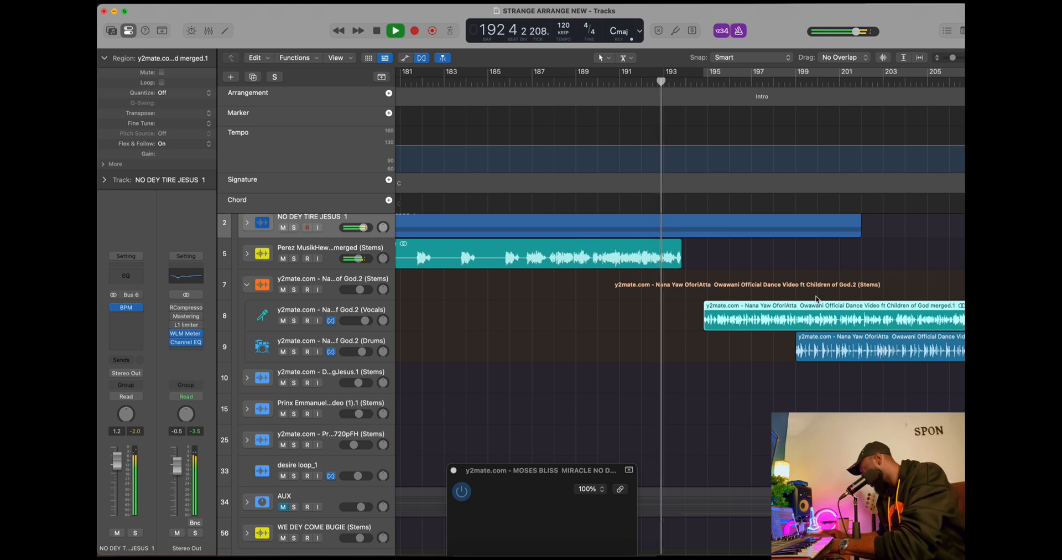
# Select the Nana Yaw OforiAtta vocals and drums regions, move both one bar earlier, and replay the transition.
pyautogui.press('super+Right')
pyautogui.moveTo(870, 294); pyautogui.dragTo(902, 377)
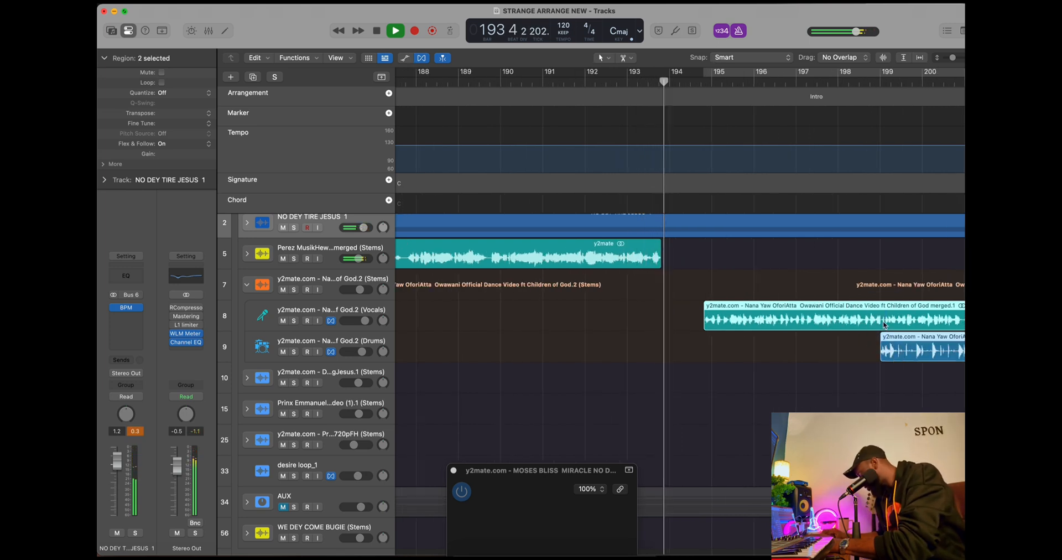
pyautogui.moveTo(897, 307); pyautogui.dragTo(853, 308)
pyautogui.press(',')
pyautogui.press(',')
pyautogui.press(',')
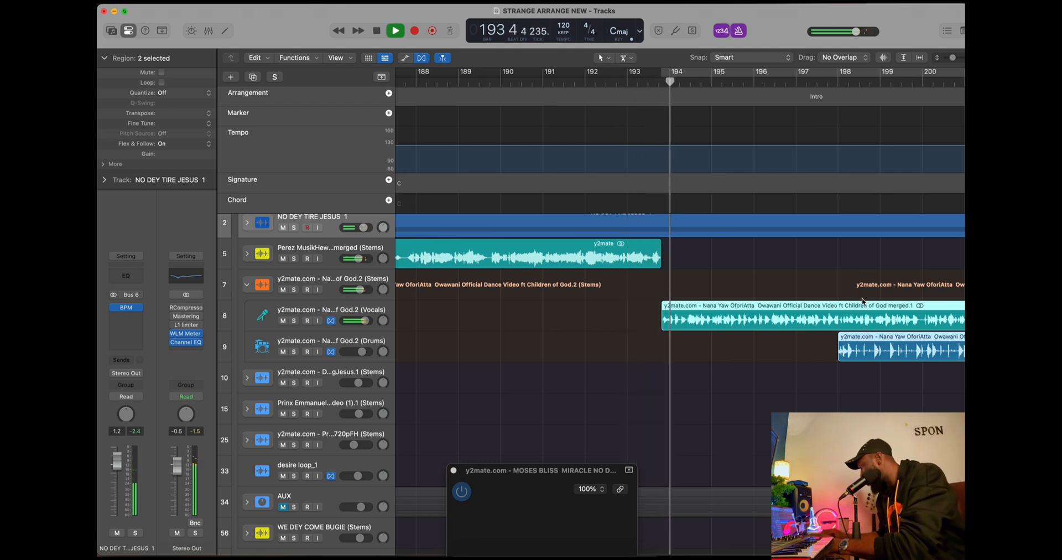
# Shift the selected vocals and drums slightly earlier so the vocals start about midway through bar 193, replaying the transition to check.
pyautogui.moveTo(862, 310); pyautogui.dragTo(855, 310)
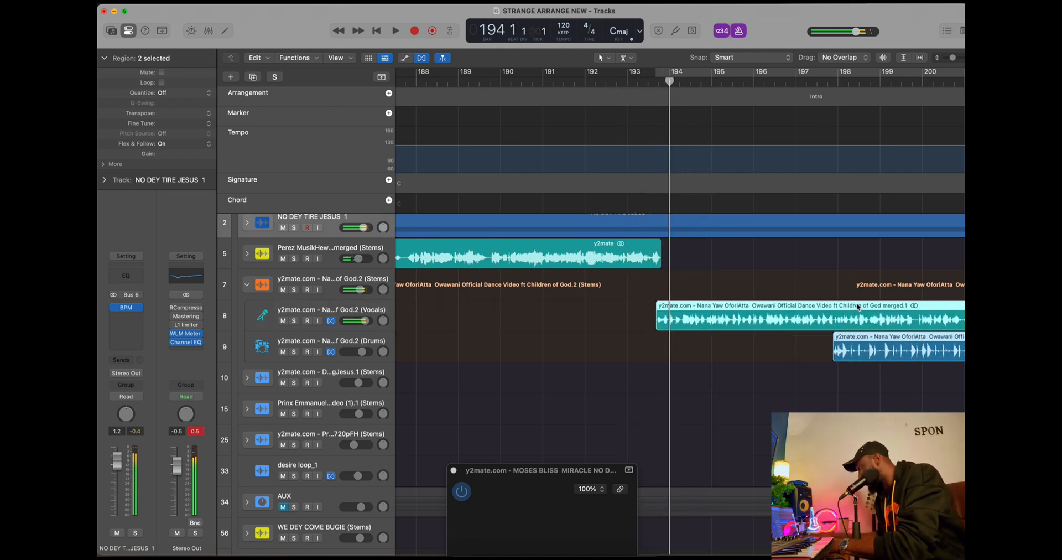
pyautogui.press(',')
pyautogui.press('super+Right')
pyautogui.press('super+Right')
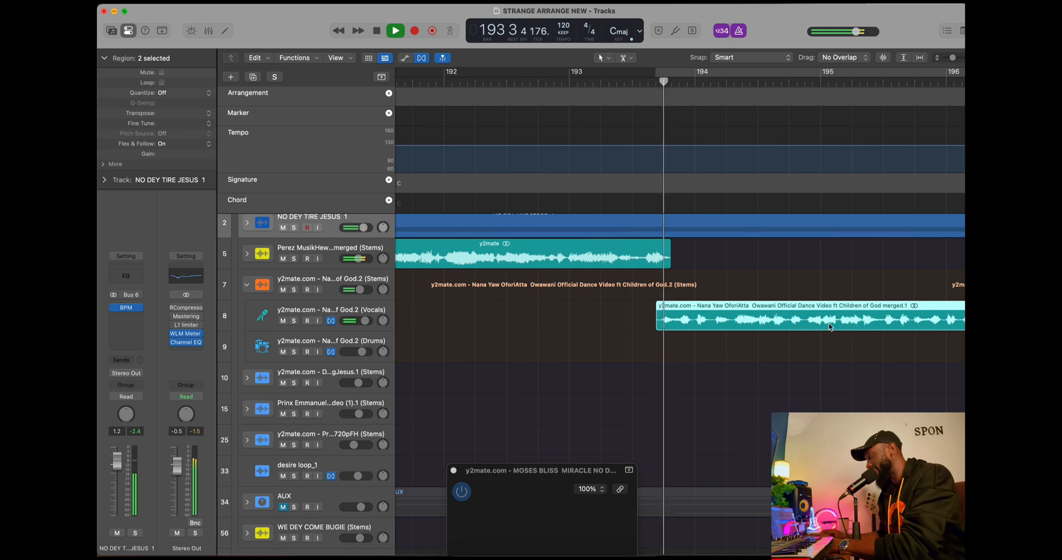
pyautogui.moveTo(822, 305); pyautogui.dragTo(822, 305)
pyautogui.moveTo(808, 309); pyautogui.dragTo(808, 309)
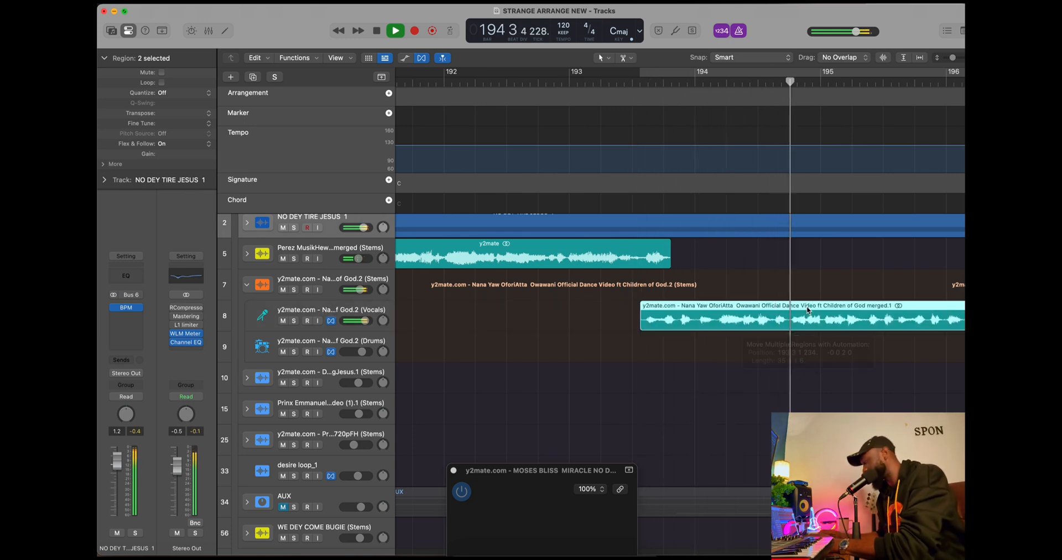
# Listen to the realigned Nana Yaw OforiAtta section up to bar 208, collapse its track stack, and stop playback.
pyautogui.hscroll(3, 824, 335)
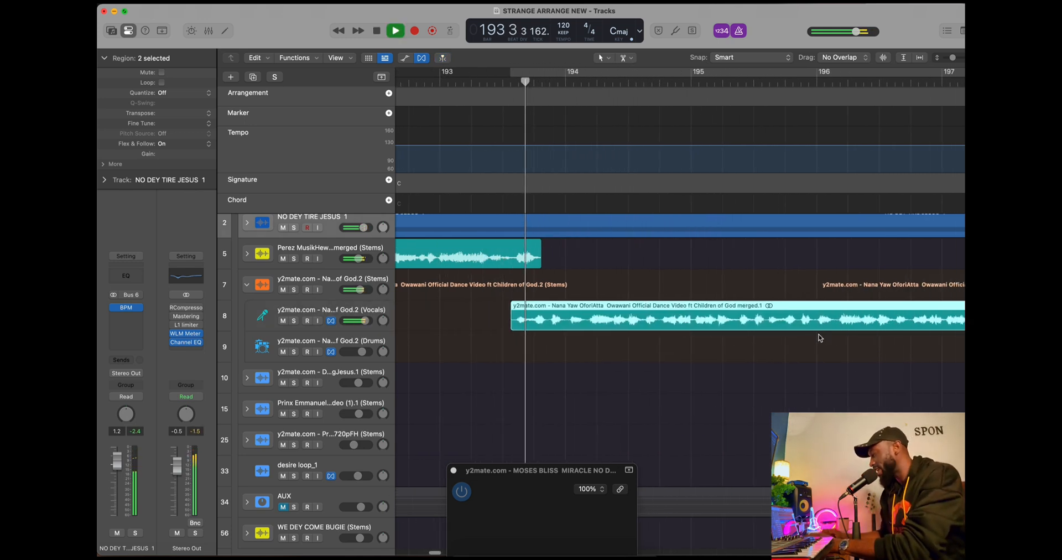
pyautogui.scroll(-5, 670, 328)
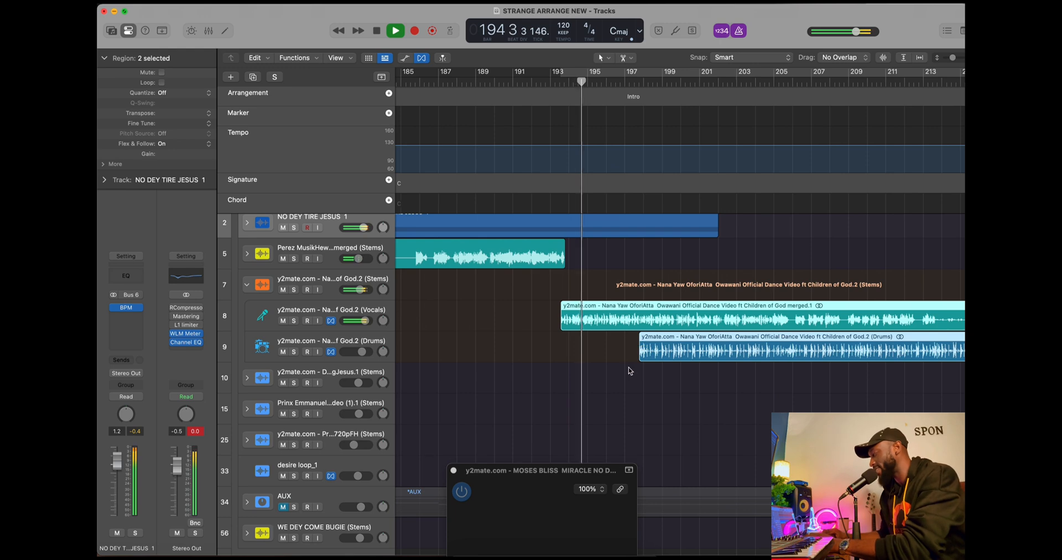
pyautogui.scroll(-3, 636, 381)
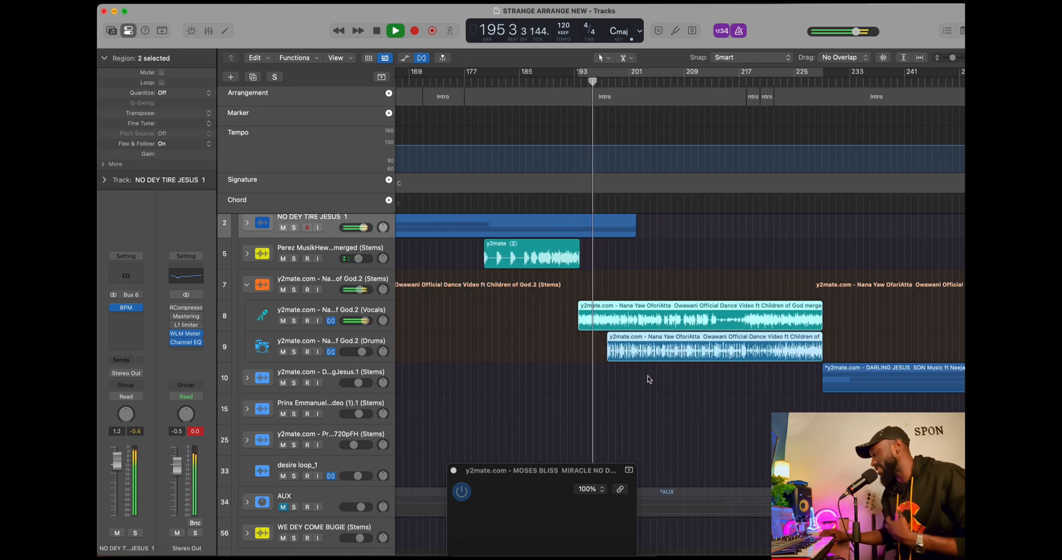
pyautogui.rightClick(652, 372)
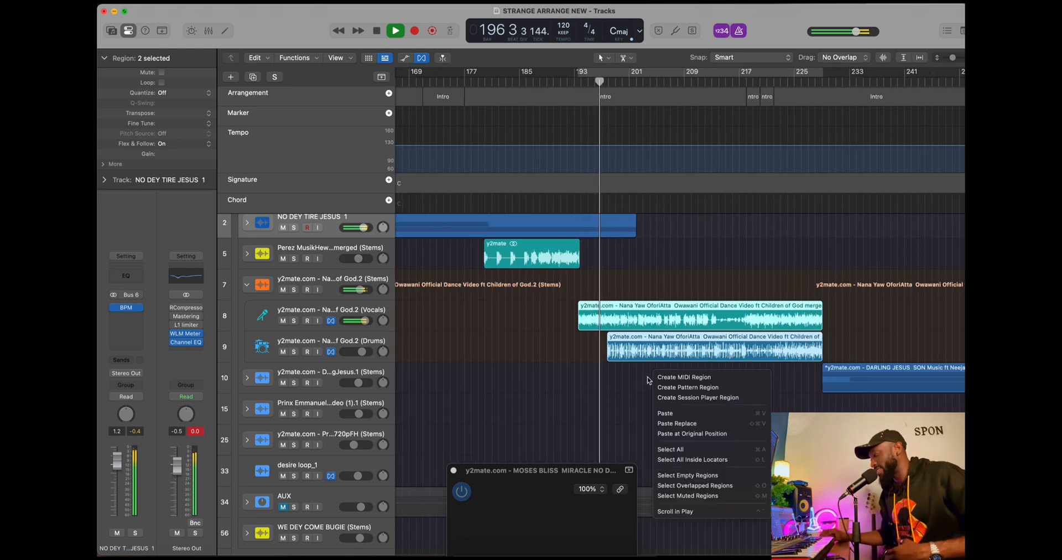
pyautogui.click(633, 382)
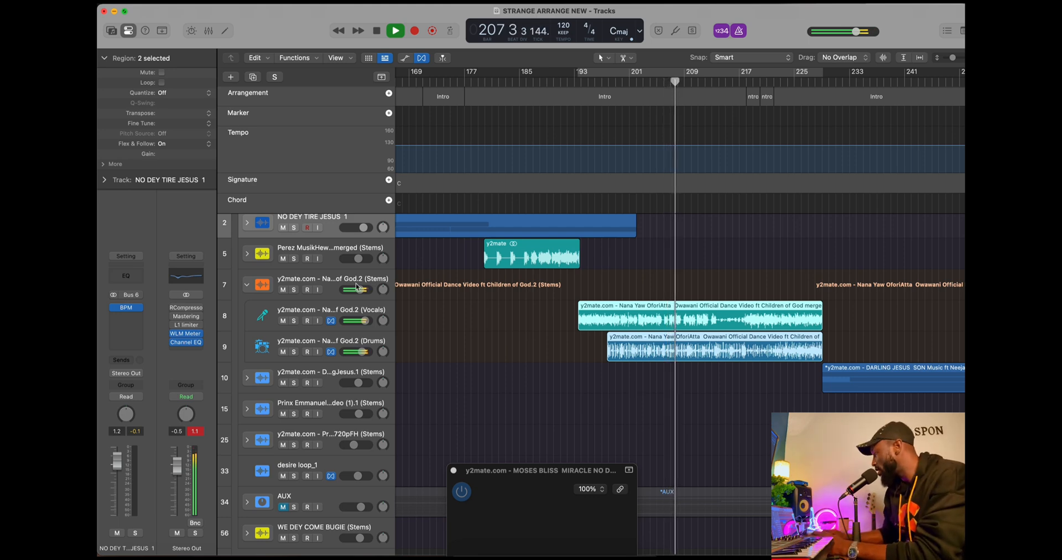
pyautogui.click(247, 284)
pyautogui.press('space')
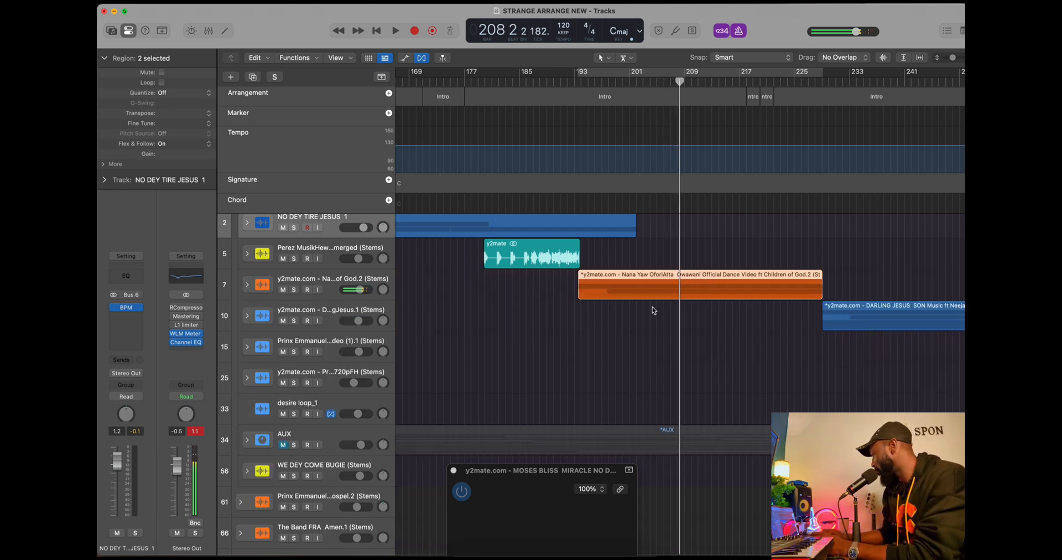
# Expand the Nana Yaw OforiAtta stack and play the section on from bar 208 to bar 229, where DARLING JESUS starts.
pyautogui.press('space')
pyautogui.press('super+Left')
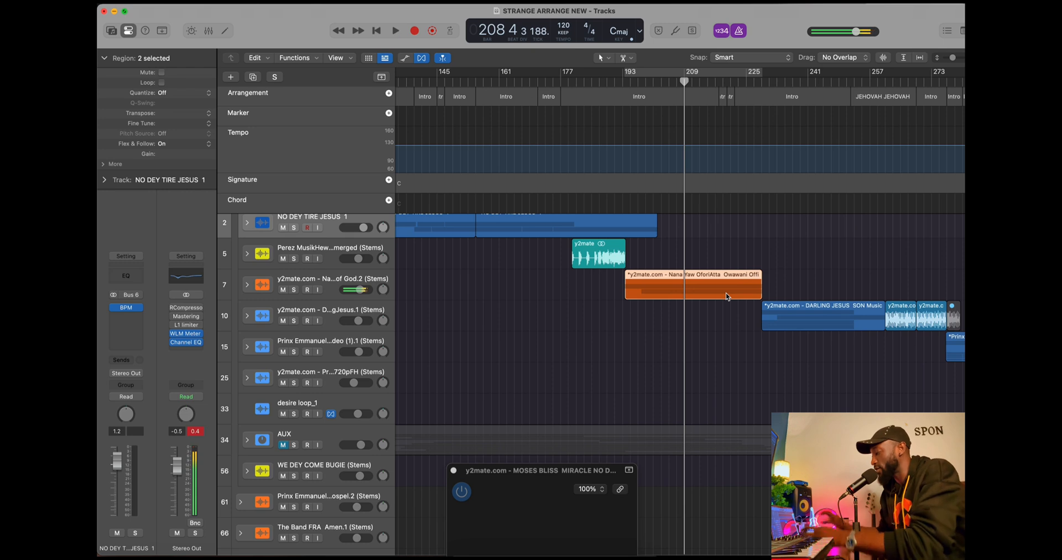
pyautogui.press('space')
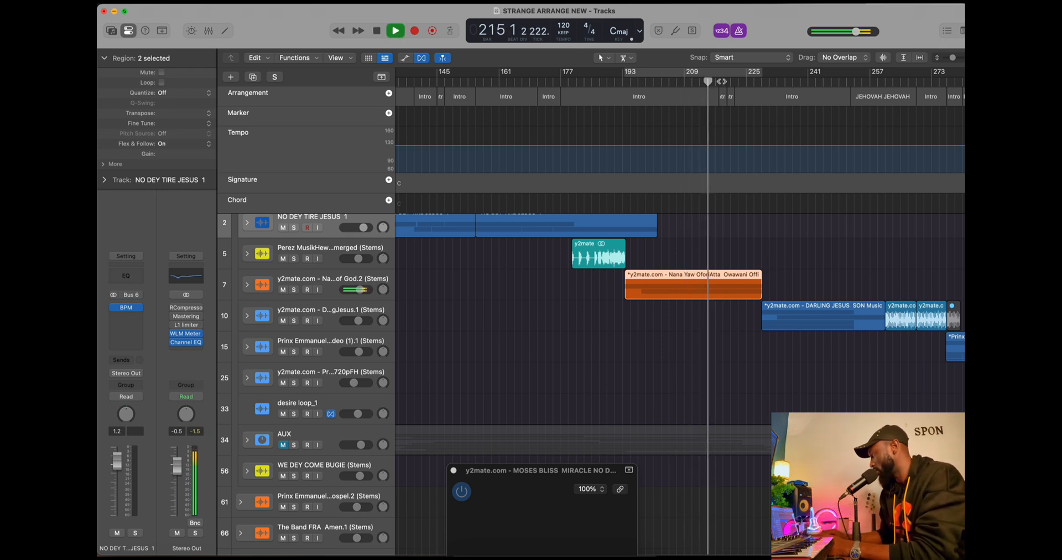
pyautogui.press('super+Right')
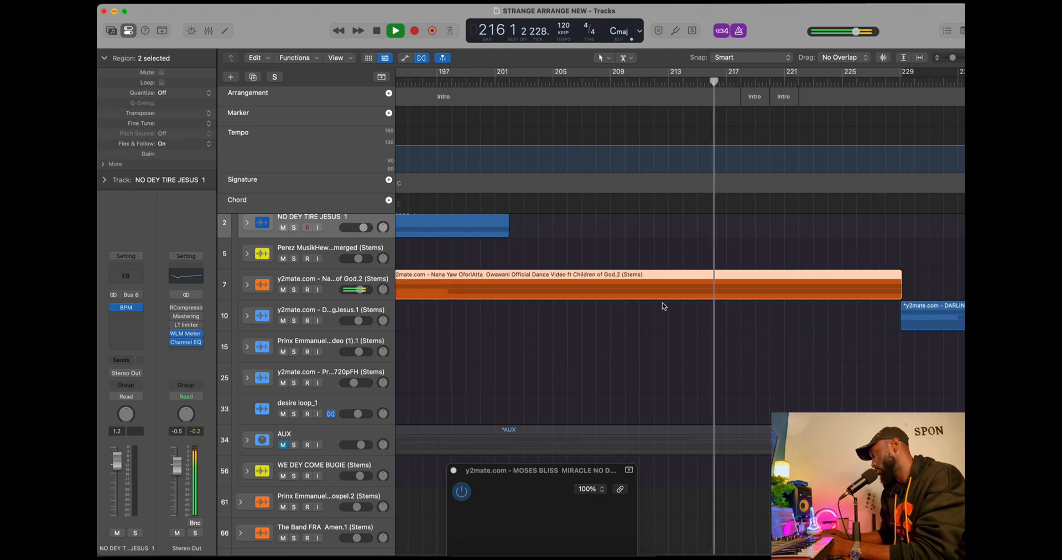
pyautogui.press('super+Left')
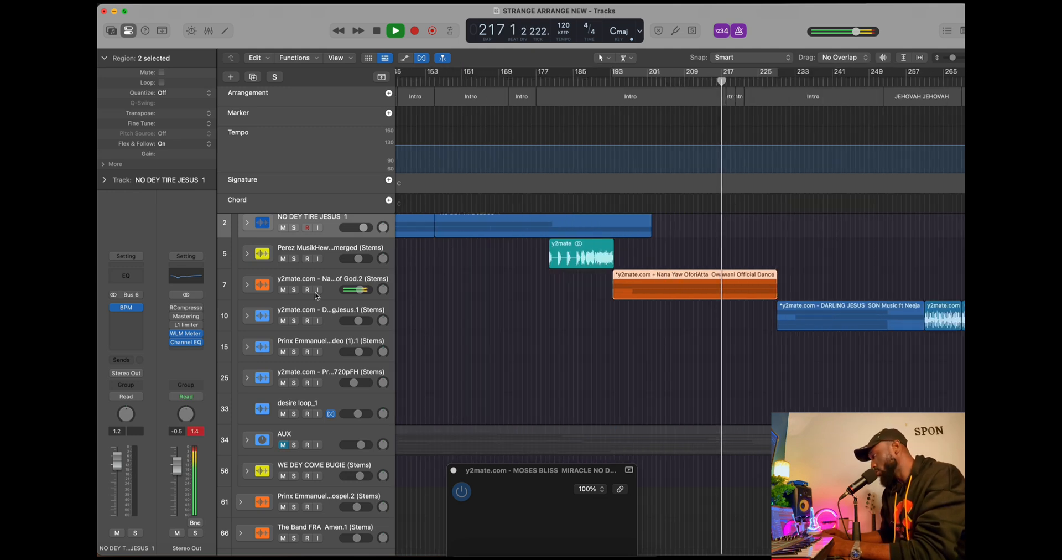
pyautogui.click(246, 285)
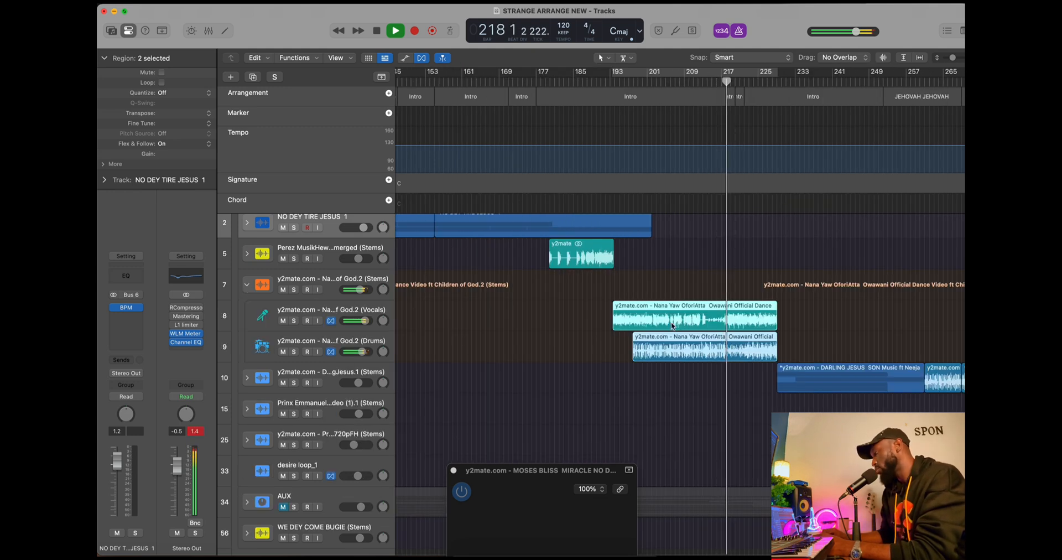
pyautogui.scroll(-3, 711, 303)
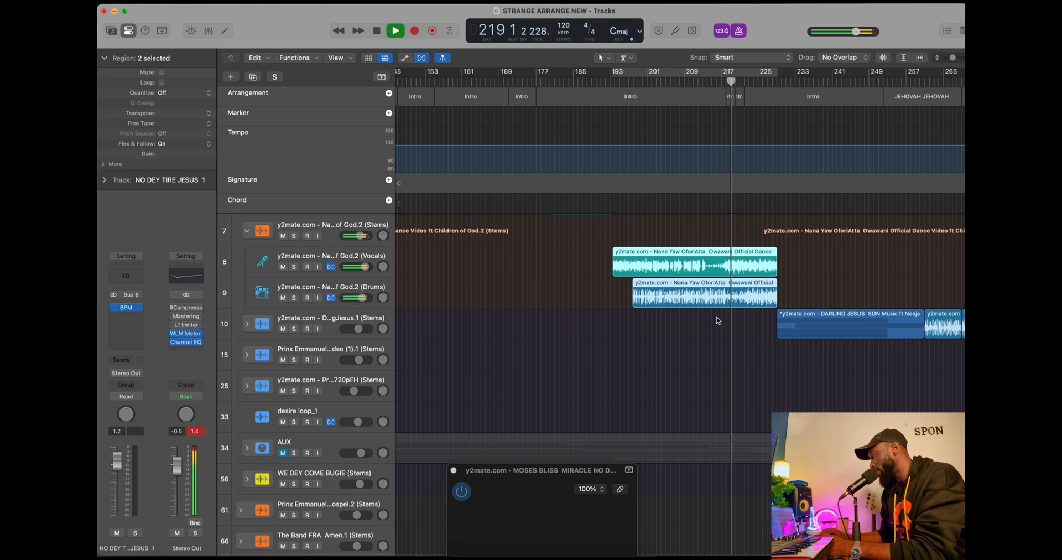
pyautogui.press('space')
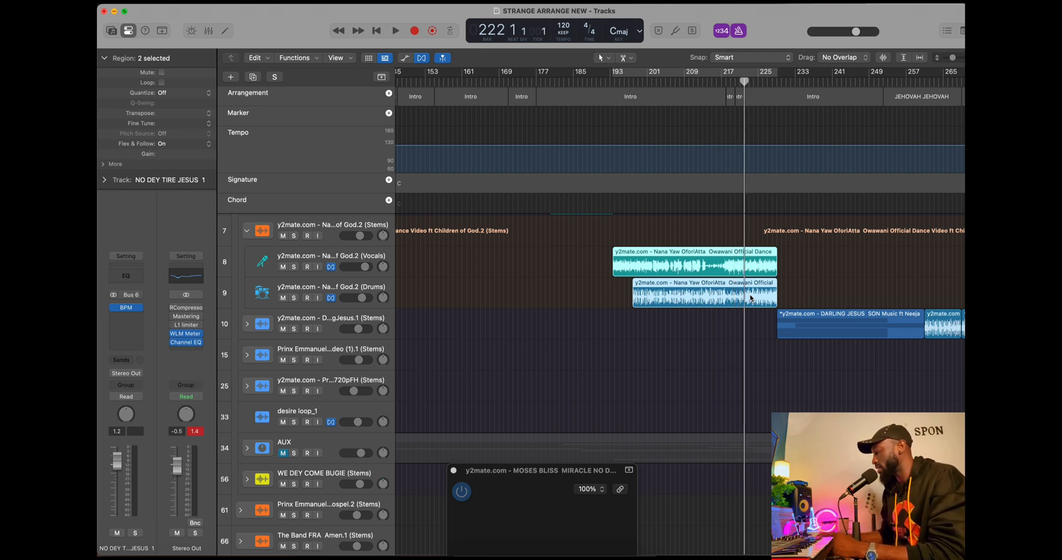
pyautogui.press('space')
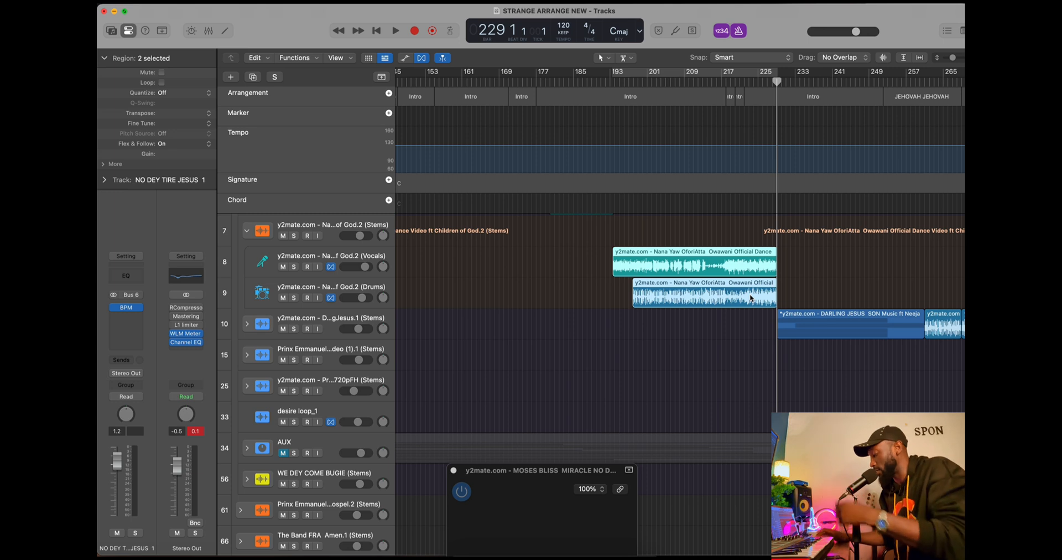
# Play the DARLING JESUS section from bar 229, expand its track stack, and collapse the Nana Yaw OforiAtta stack.
pyautogui.press('space')
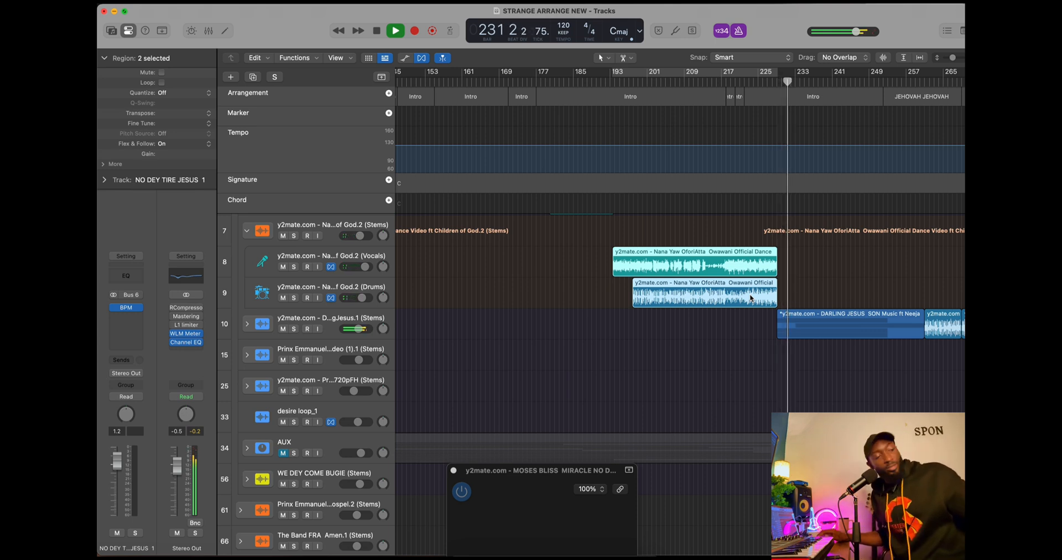
pyautogui.press('space')
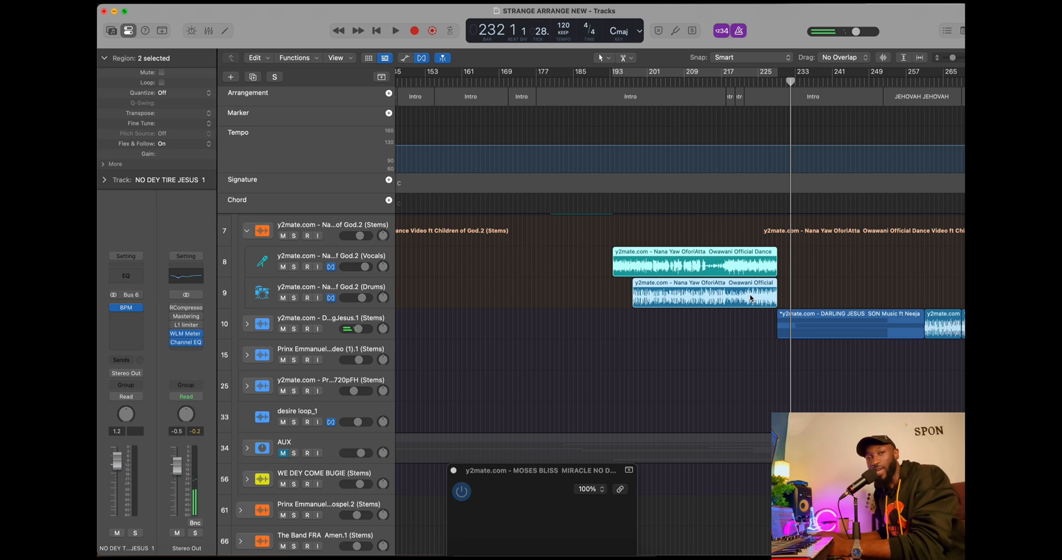
pyautogui.press('space')
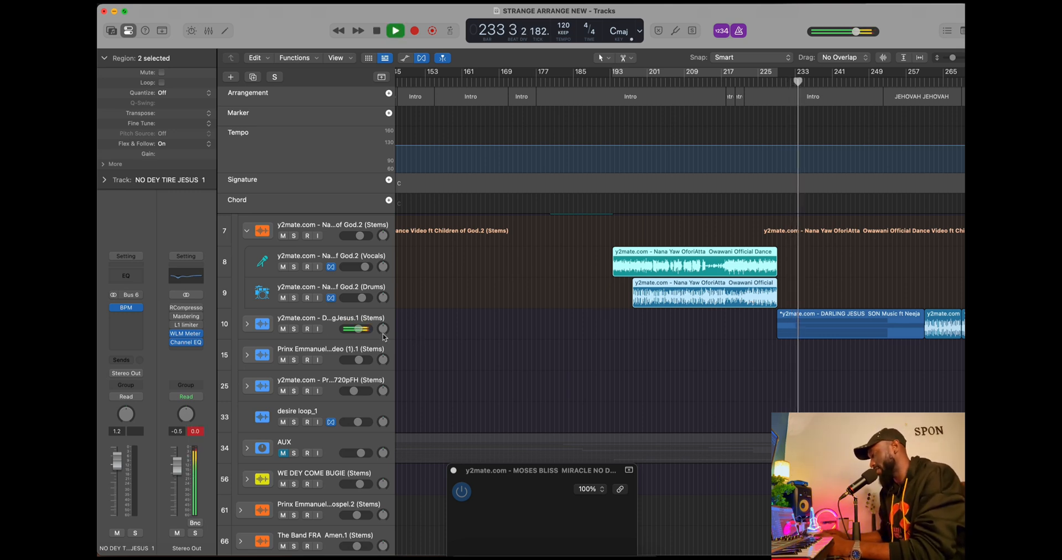
pyautogui.click(247, 324)
pyautogui.scroll(2, 236, 297)
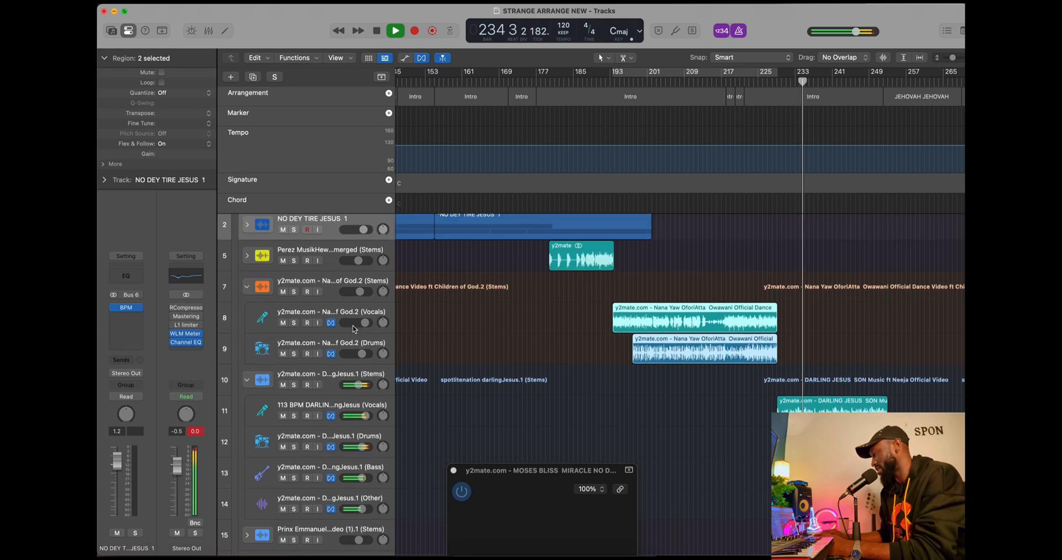
pyautogui.click(247, 286)
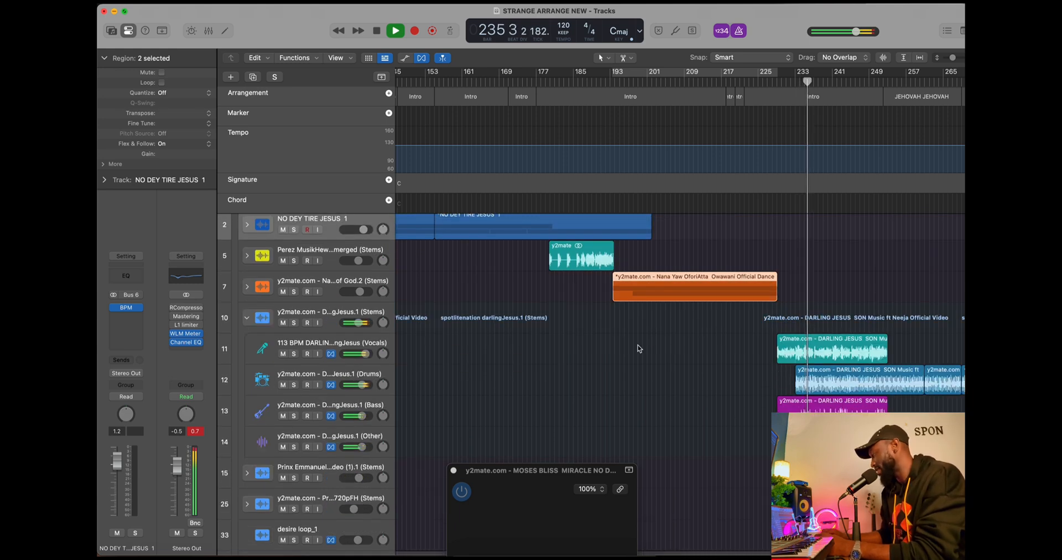
pyautogui.scroll(-2, 636, 346)
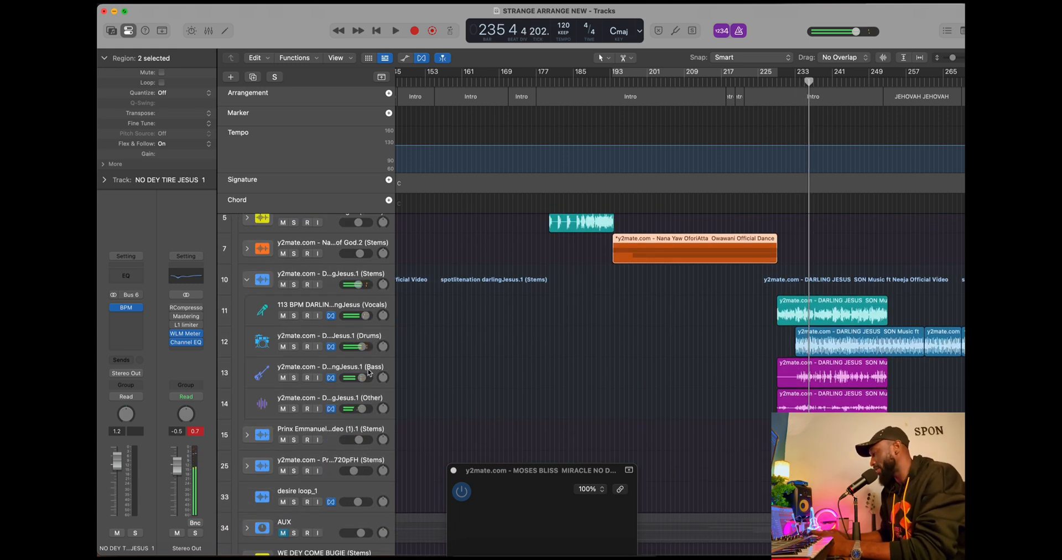
# Mute the DARLING JESUS bass and other stems and play the section on with only its vocals and drums.
pyautogui.press('space')
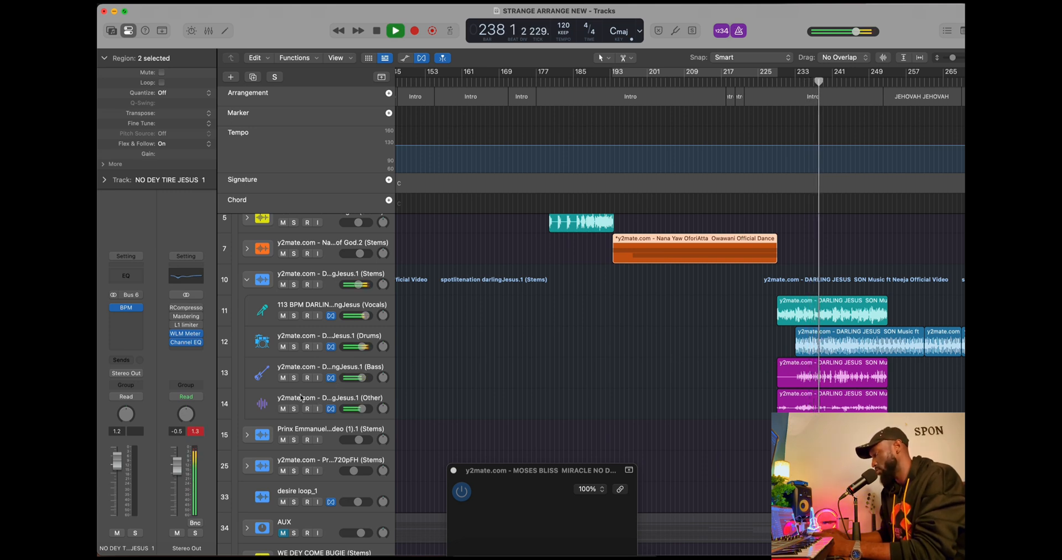
pyautogui.click(283, 378)
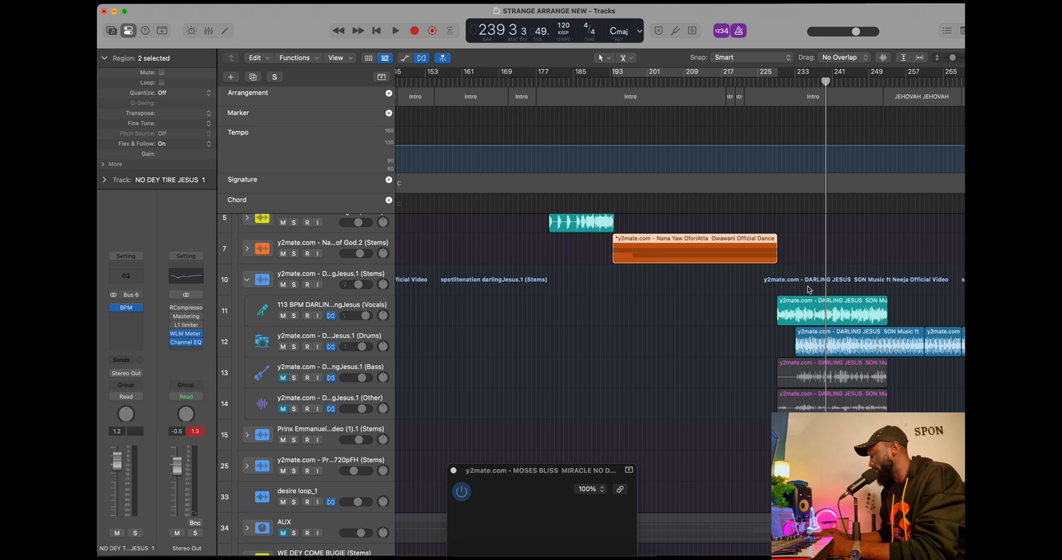
pyautogui.press('space')
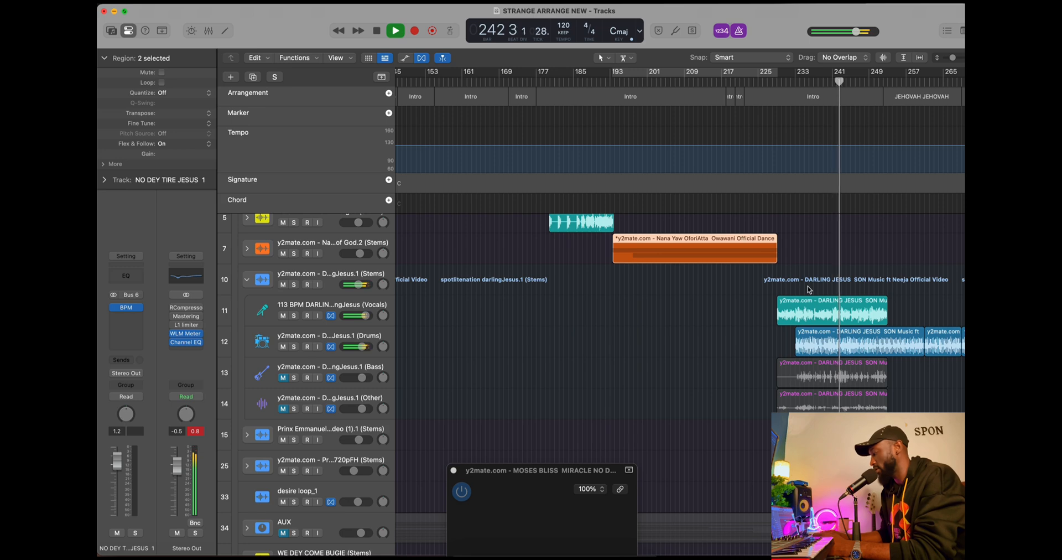
pyautogui.press('space')
pyautogui.press('space')
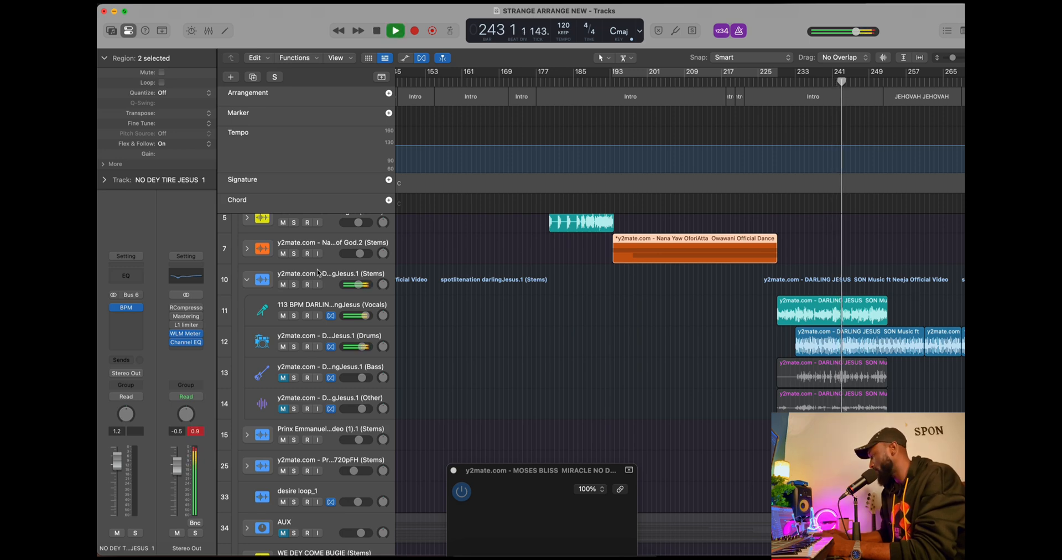
pyautogui.click(247, 280)
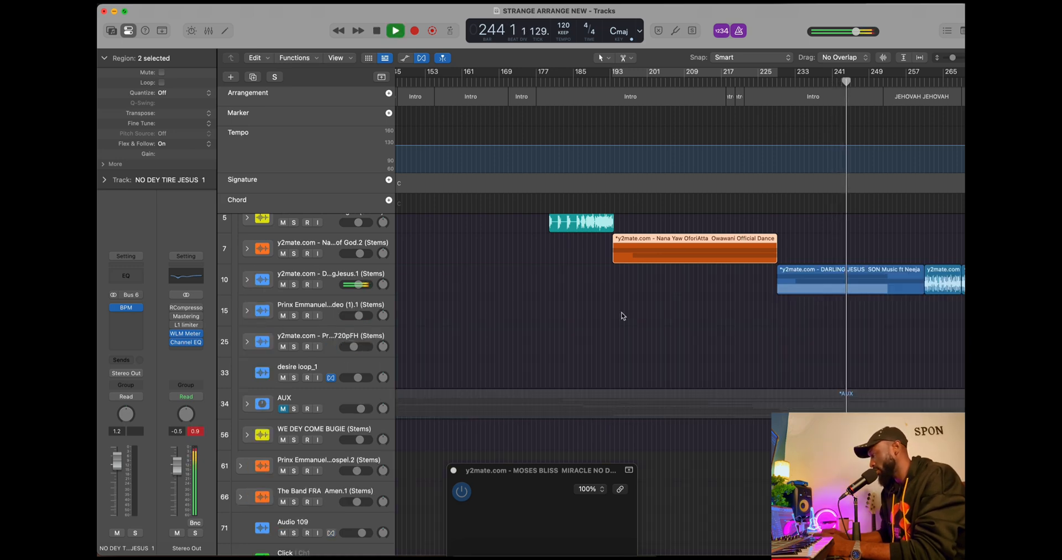
pyautogui.hscroll(5, 553, 312)
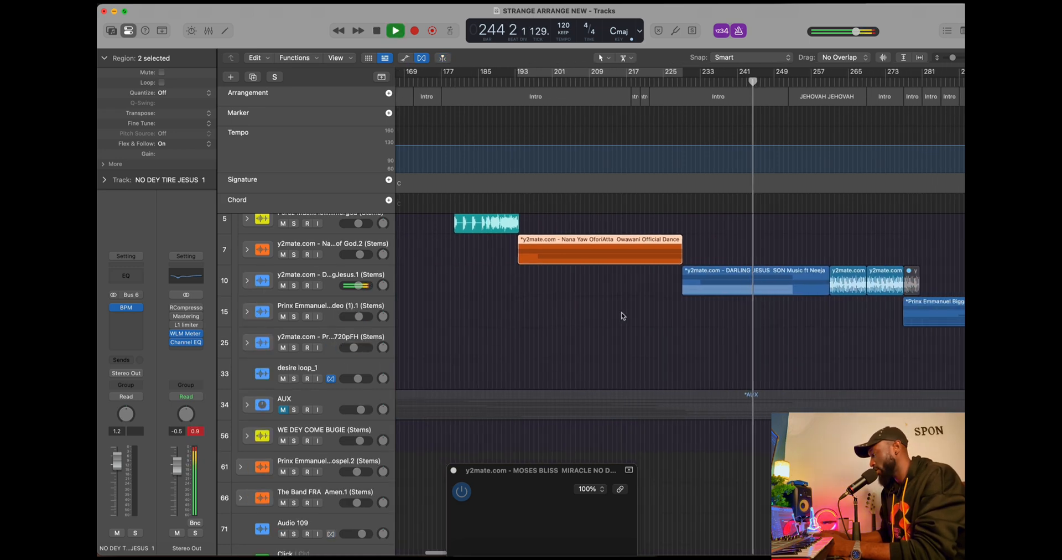
pyautogui.click(247, 280)
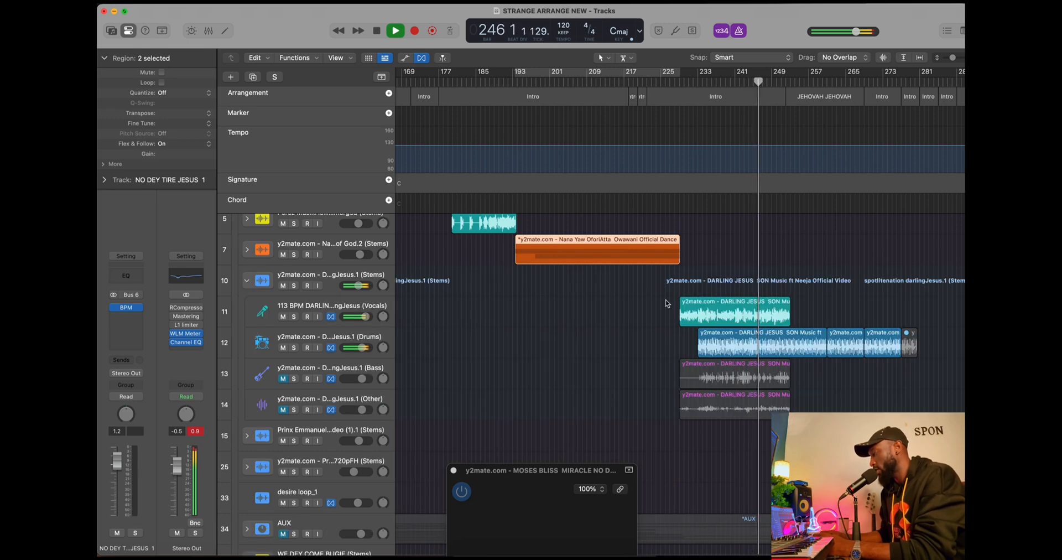
# From bar 250, play the end of the DARLING JESUS section up to bar 262 with the bass and other stems unmuted.
pyautogui.press('space')
pyautogui.press('.')
pyautogui.press('.')
pyautogui.press('.')
pyautogui.press('.')
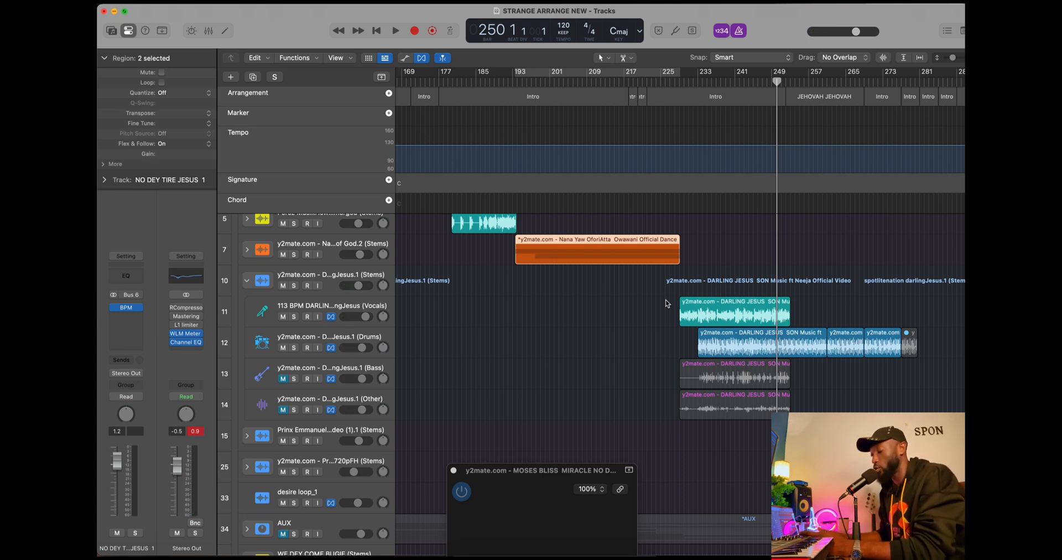
pyautogui.click(288, 375)
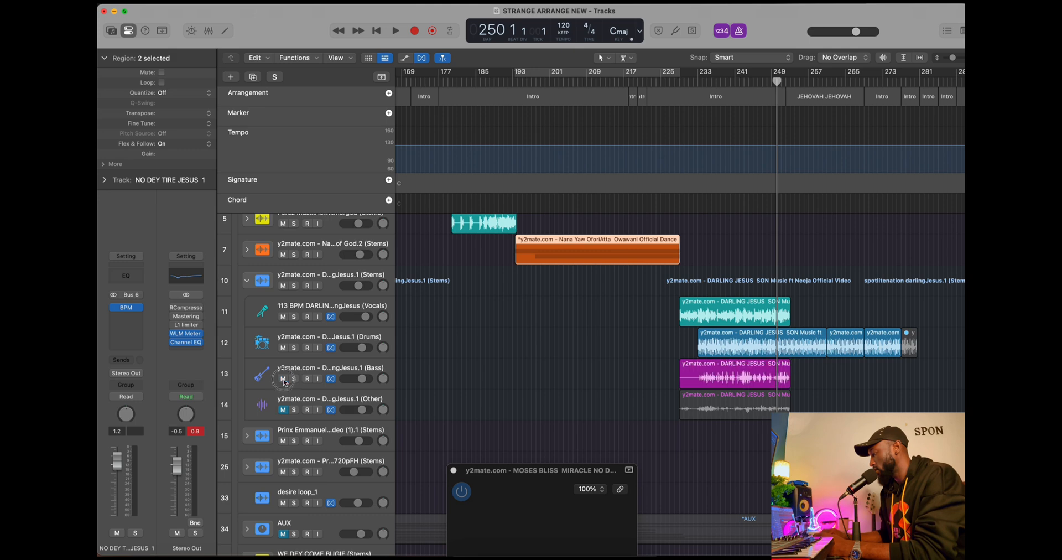
pyautogui.click(283, 409)
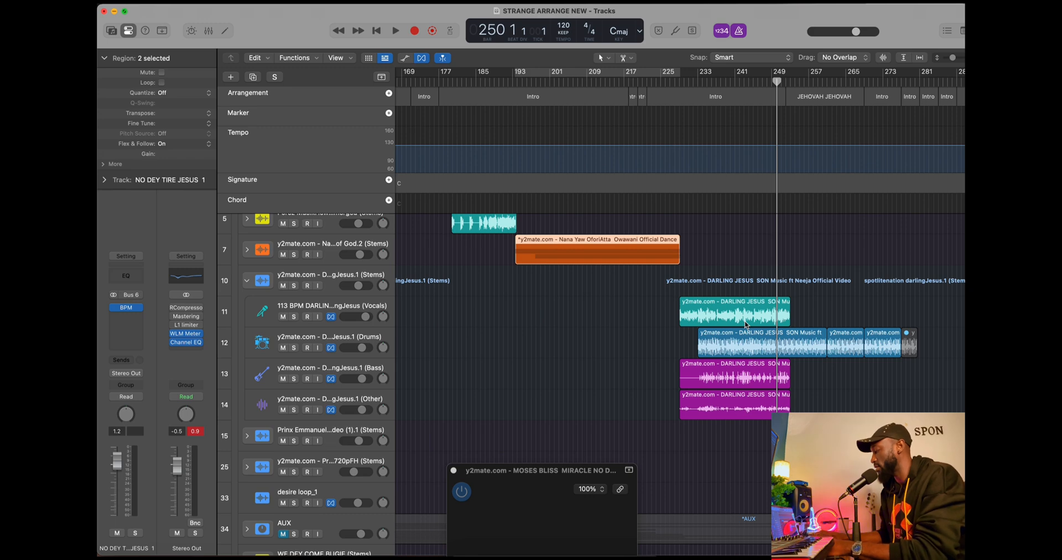
pyautogui.press('space')
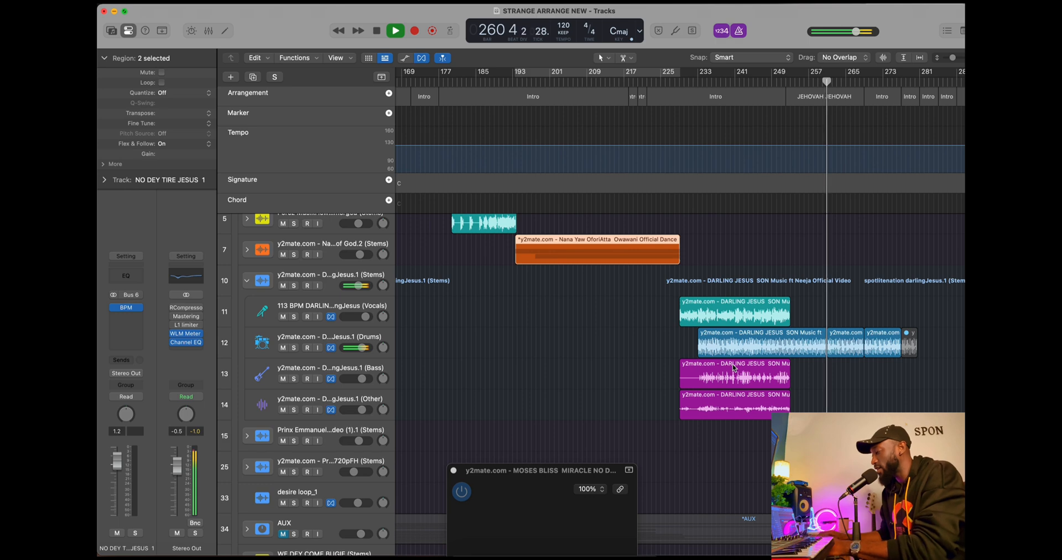
pyautogui.scroll(-2, 792, 380)
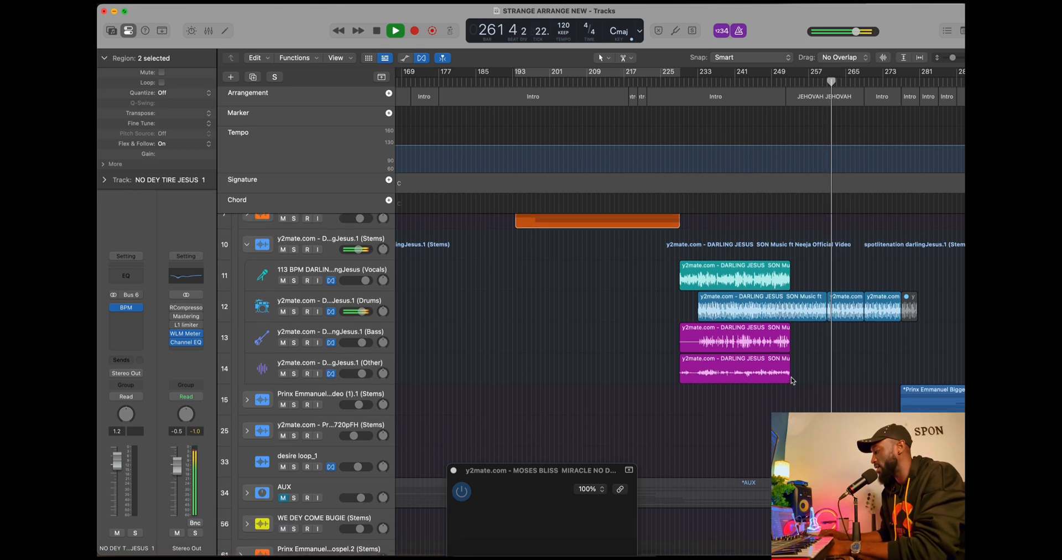
pyautogui.press('space')
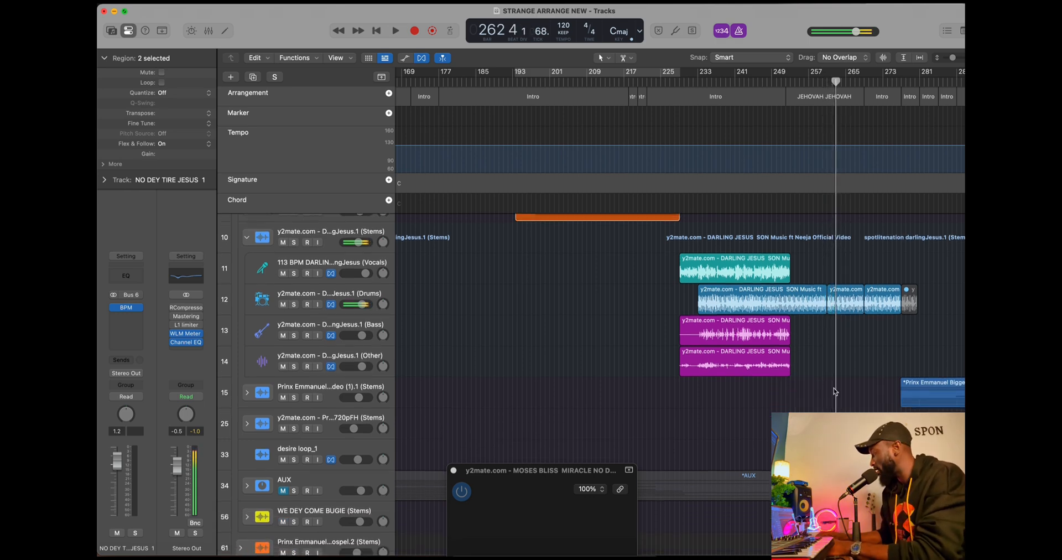
# Move the playhead on to bar 276, just before the Prinx Emmanuel section, and collapse the DARLING JESUS track stack.
pyautogui.press('.')
pyautogui.press('.')
pyautogui.press('.')
pyautogui.press('.')
pyautogui.press('.')
pyautogui.press('.')
pyautogui.press('.')
pyautogui.press('.')
pyautogui.press('.')
pyautogui.press('.')
pyautogui.press('.')
pyautogui.press('.')
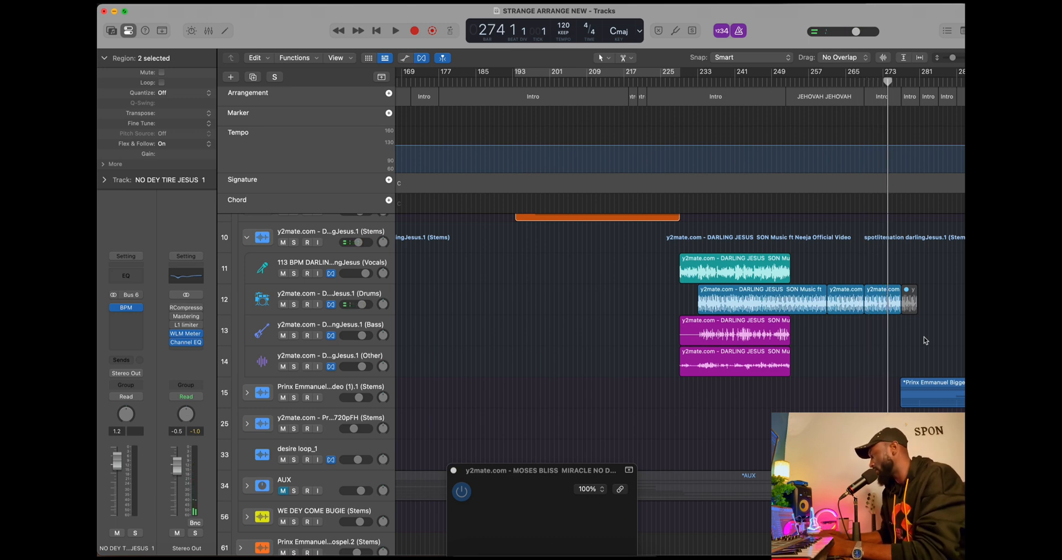
pyautogui.scroll(2, 858, 314)
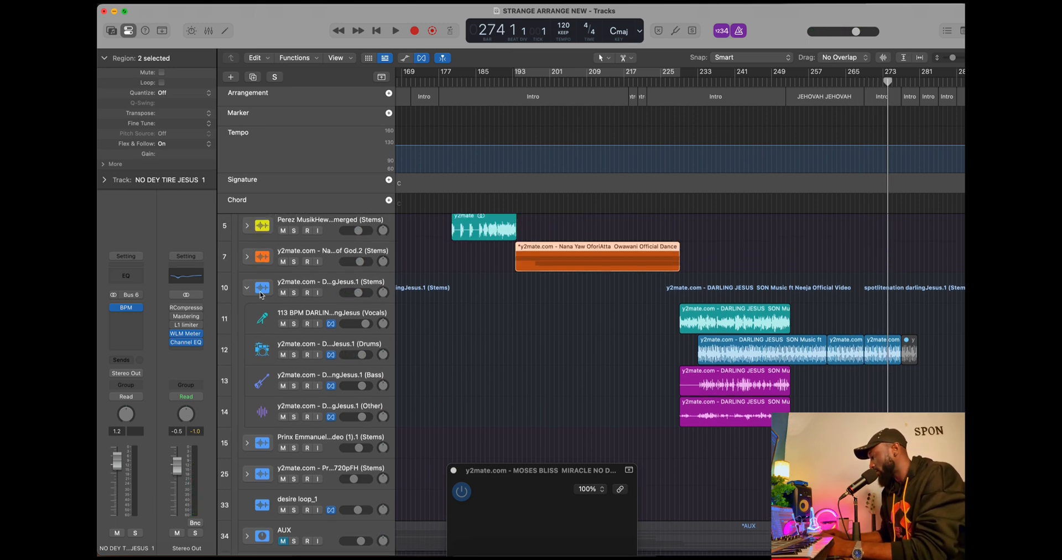
pyautogui.click(243, 289)
pyautogui.hscroll(3, 837, 302)
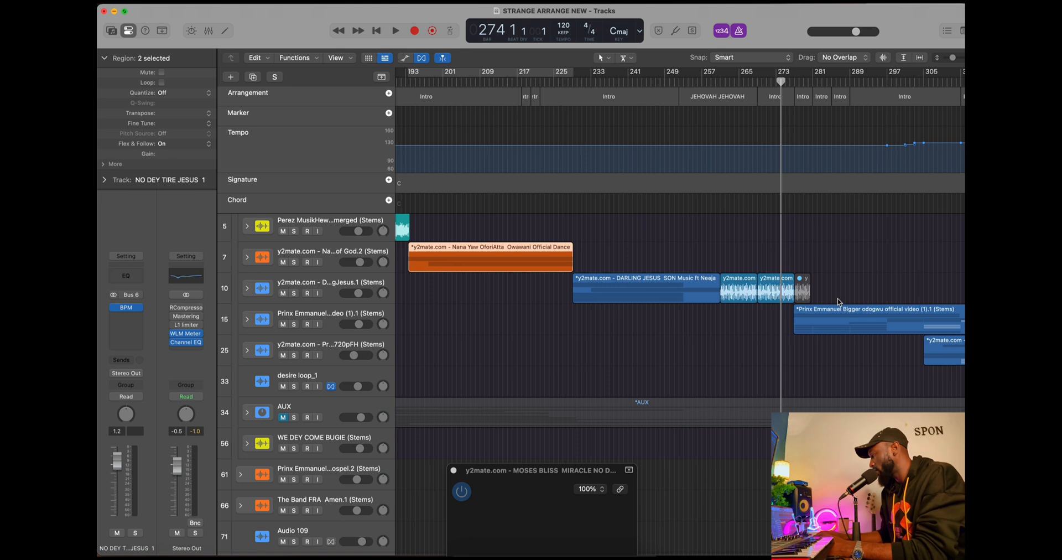
pyautogui.press('.')
pyautogui.press('.')
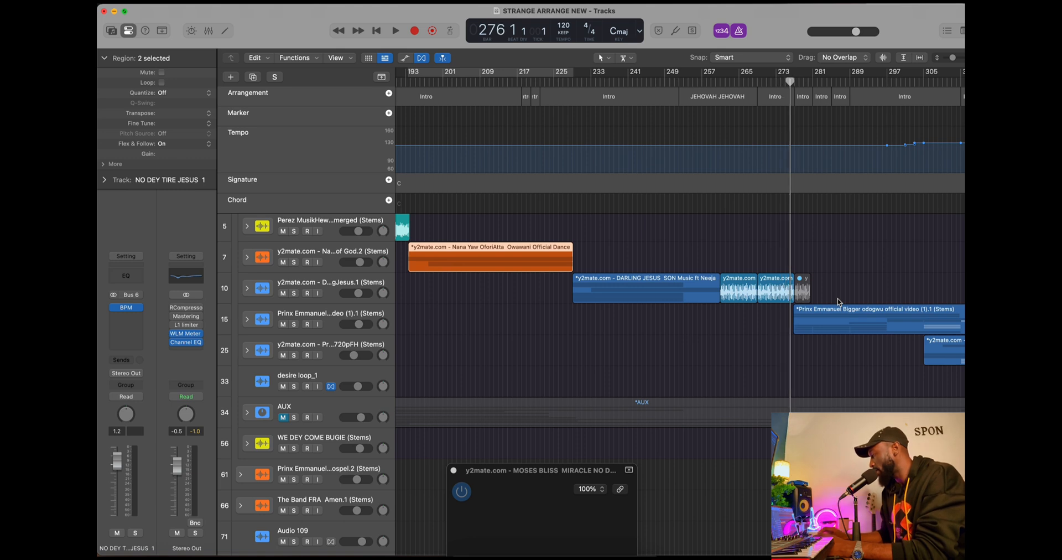
# Select the Prinx Emmanuel Bigger odogwu region, play from bar 276, and expand its stack to examine the stems.
pyautogui.click(834, 311)
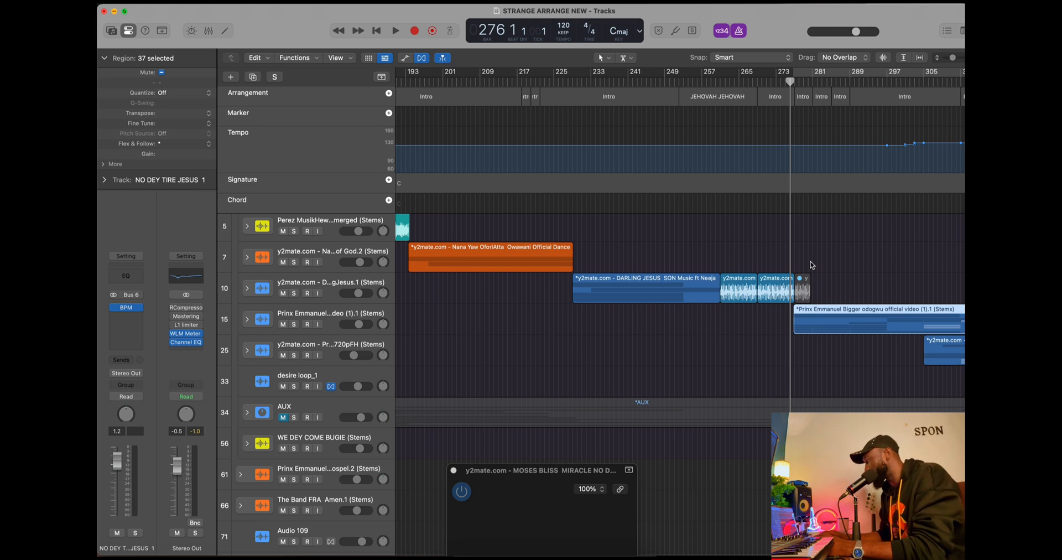
pyautogui.press('space')
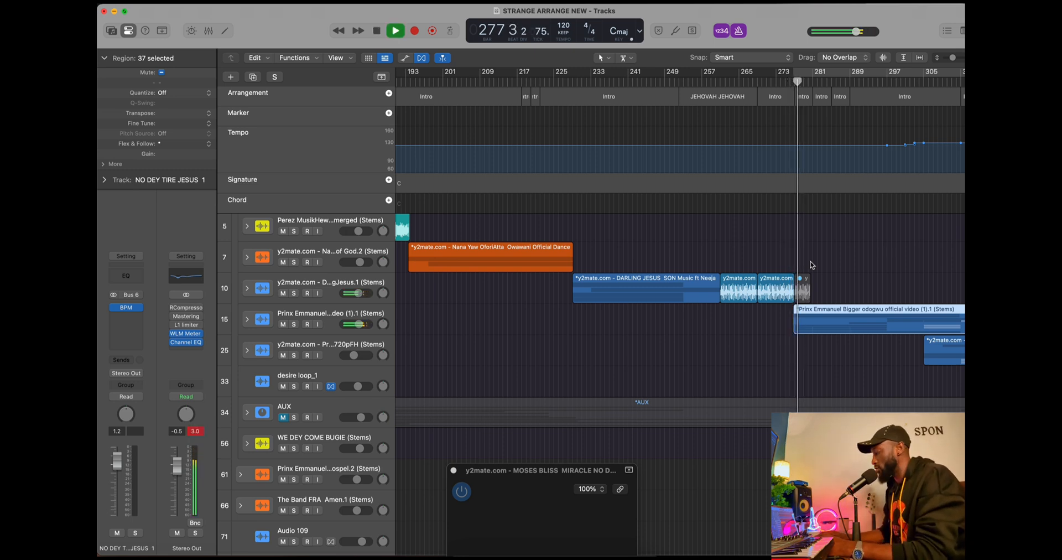
pyautogui.click(246, 319)
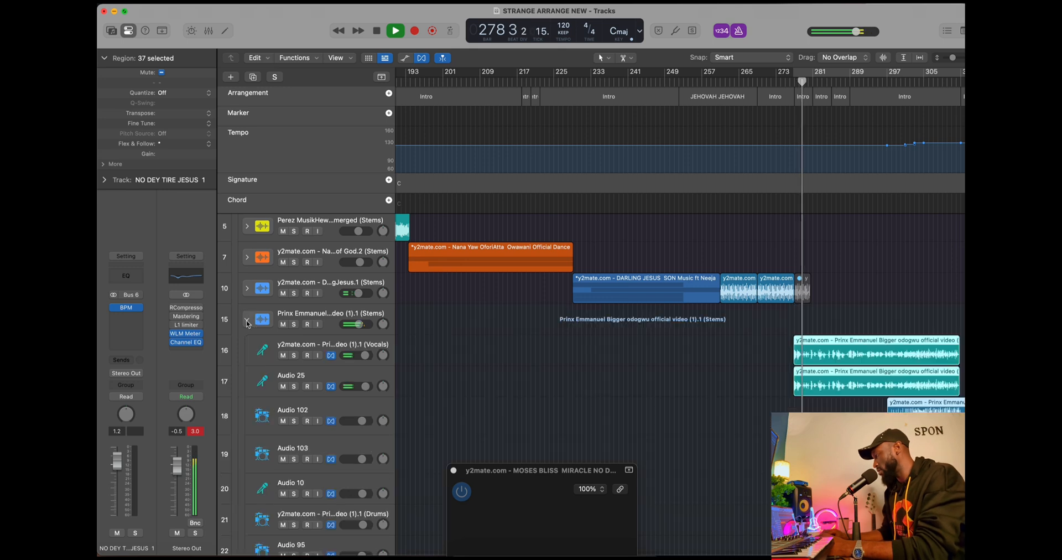
pyautogui.scroll(-5, 458, 336)
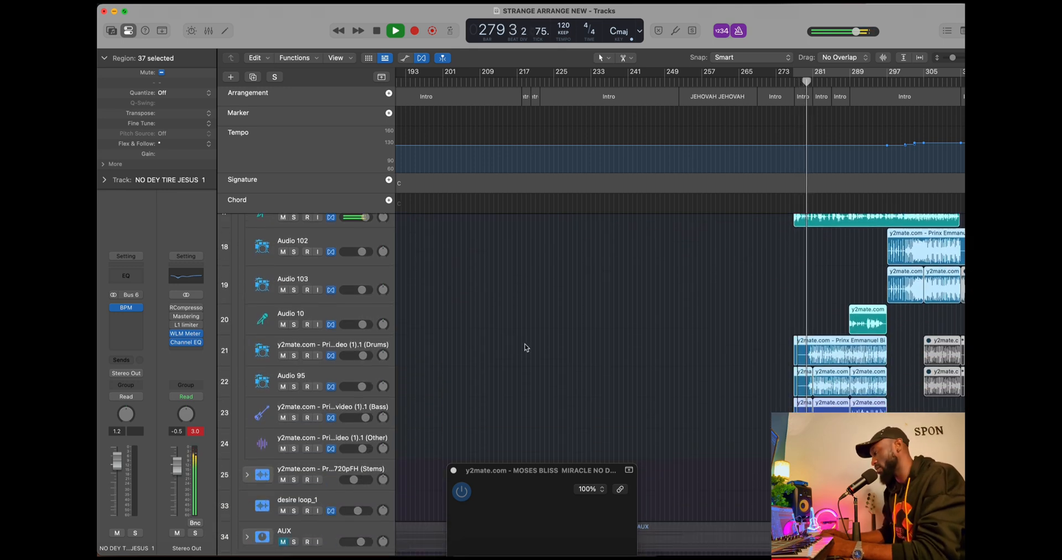
pyautogui.scroll(1, 536, 363)
pyautogui.scroll(1, 558, 376)
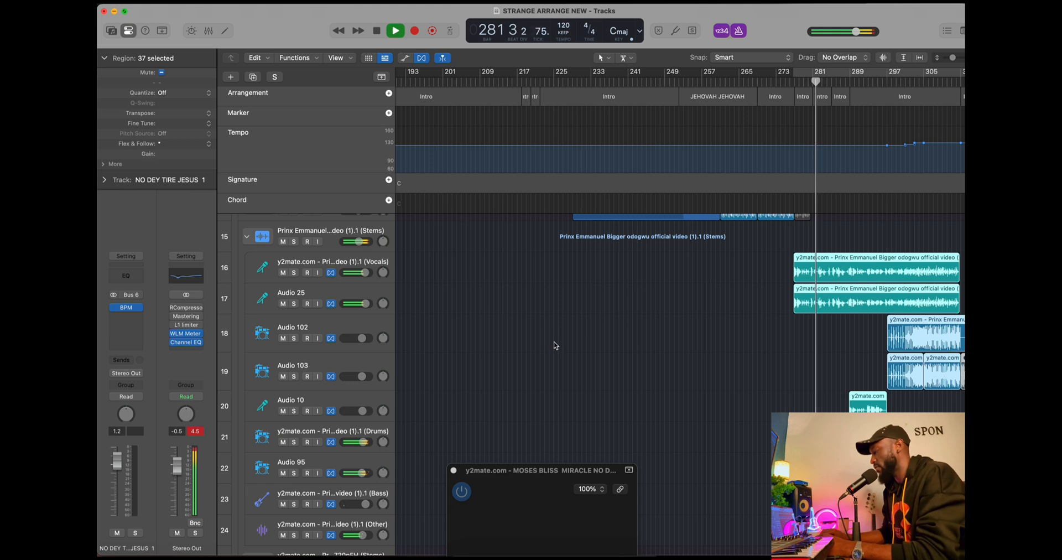
# Raise the volume of the Prinx Emmanuel other stem slightly and pause playback in bar 283.
pyautogui.scroll(-3, 551, 340)
pyautogui.moveTo(361, 445); pyautogui.dragTo(365, 445)
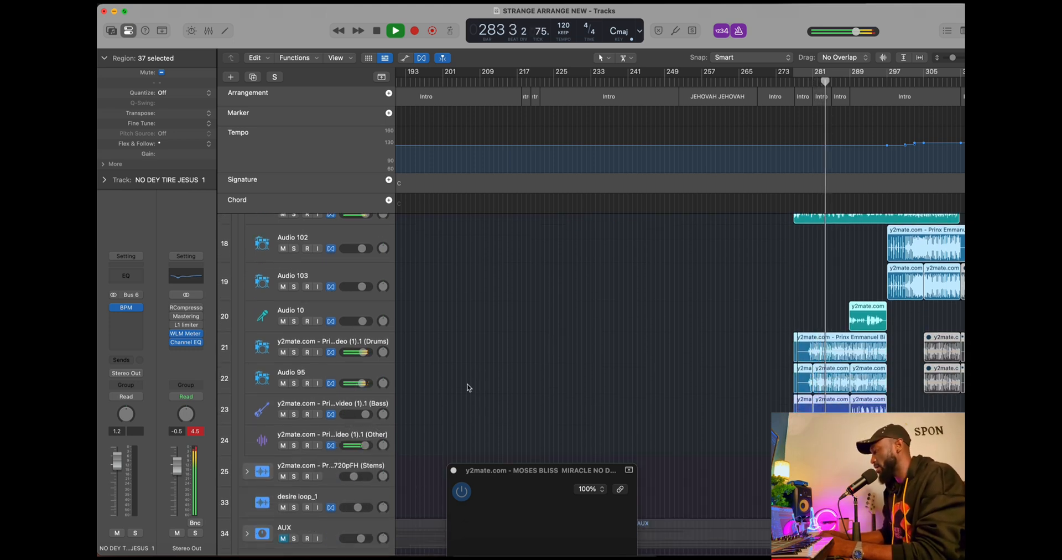
pyautogui.scroll(3, 467, 387)
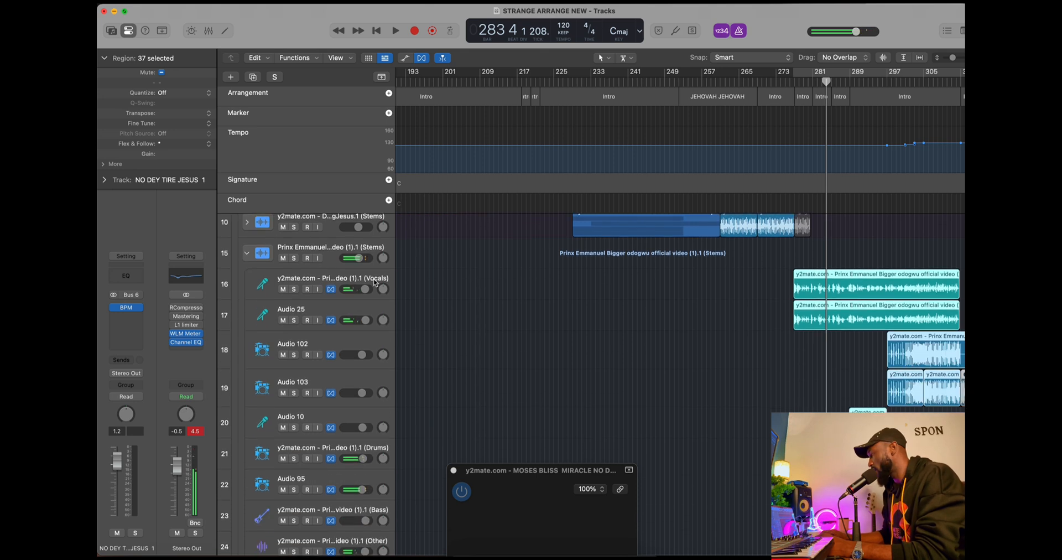
# Clear the region selection and play the Prinx Emmanuel section on to bar 288, examining its vocal and drum stems.
pyautogui.click(437, 291)
pyautogui.scroll(-2, 805, 312)
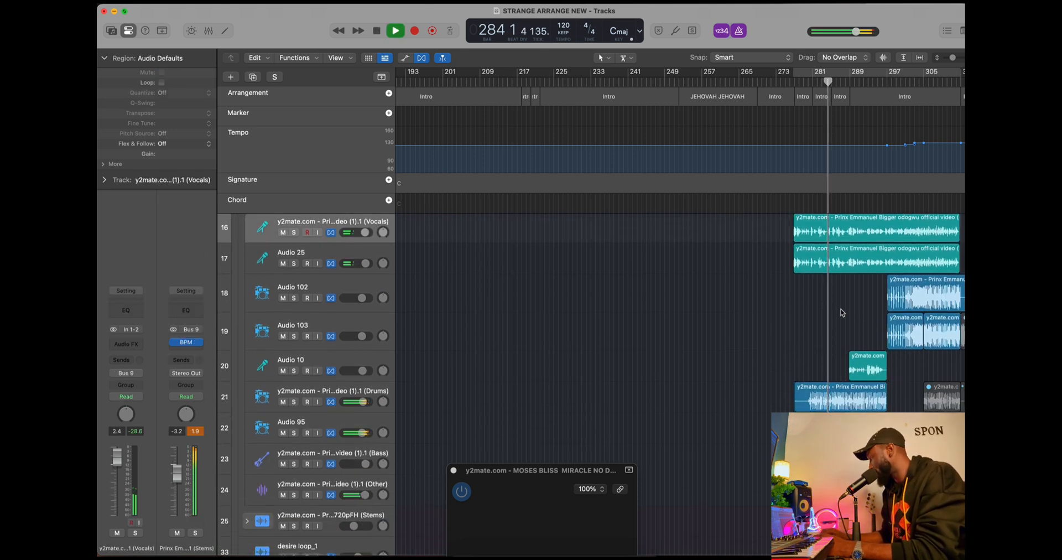
pyautogui.scroll(3, 841, 312)
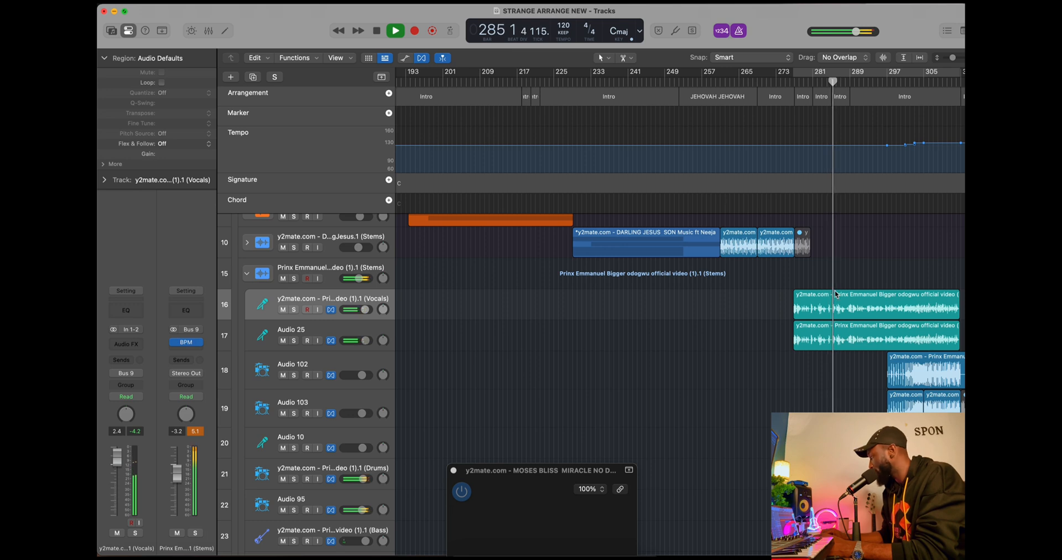
pyautogui.hscroll(5, 844, 296)
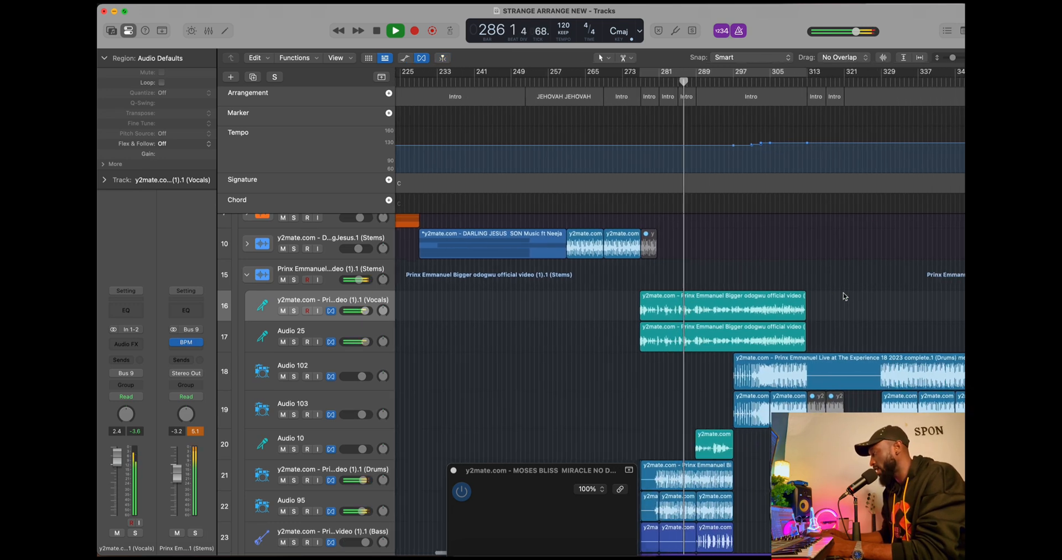
pyautogui.scroll(-1, 785, 299)
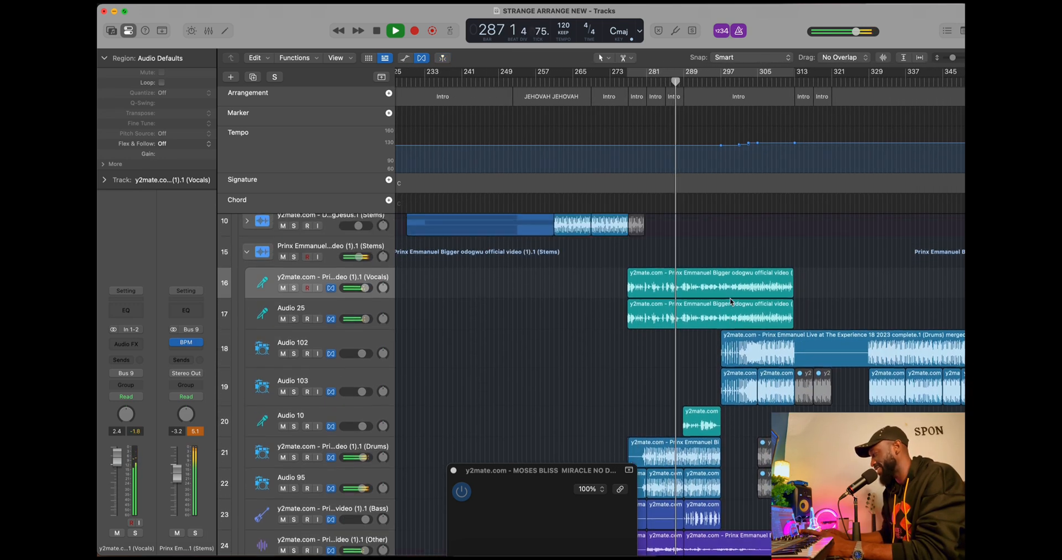
pyautogui.scroll(-2, 719, 294)
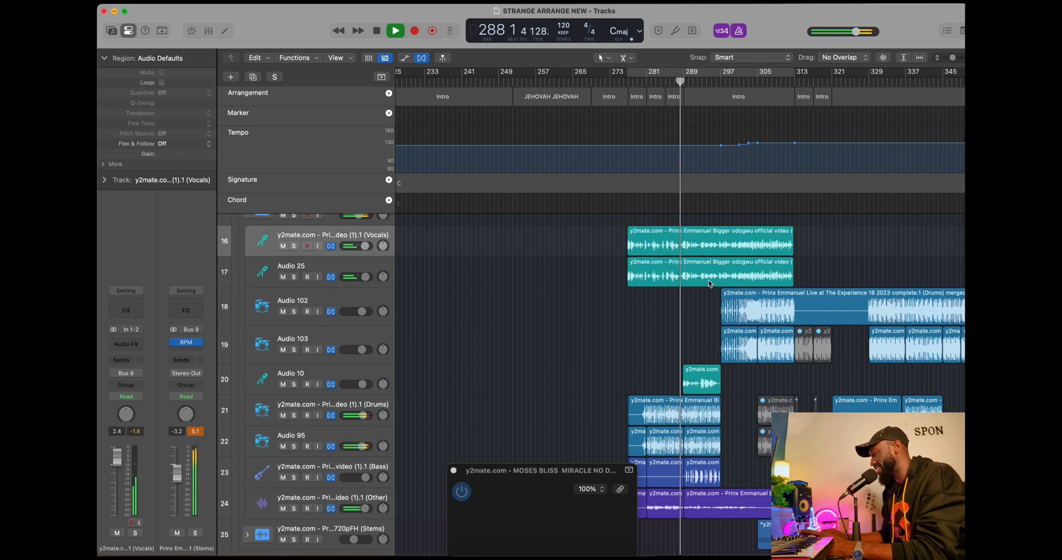
# Solo the Prinx Emmanuel bass stem during playback, restore the full mix, and pause at bar 297.
pyautogui.scroll(2, 709, 283)
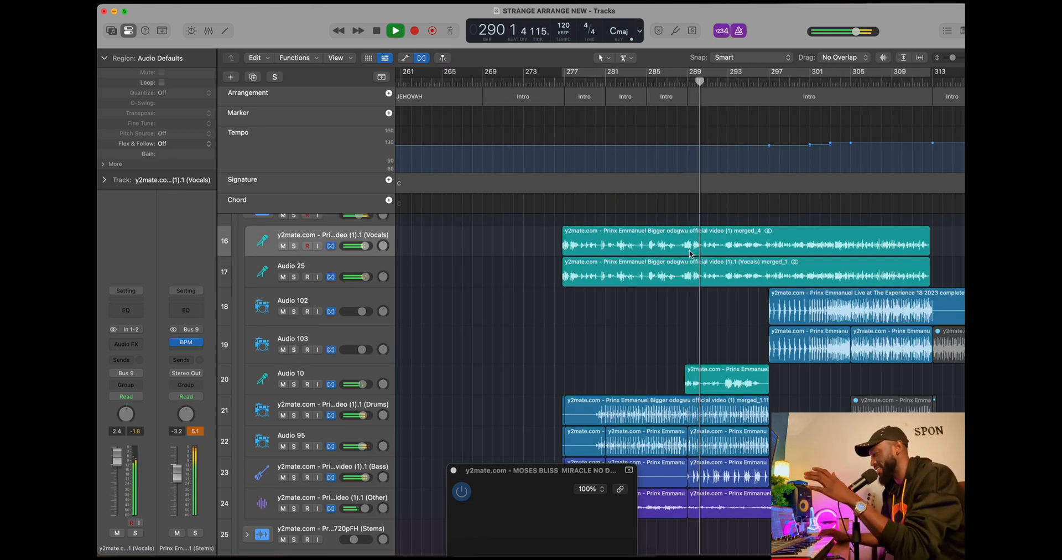
pyautogui.scroll(-1, 690, 253)
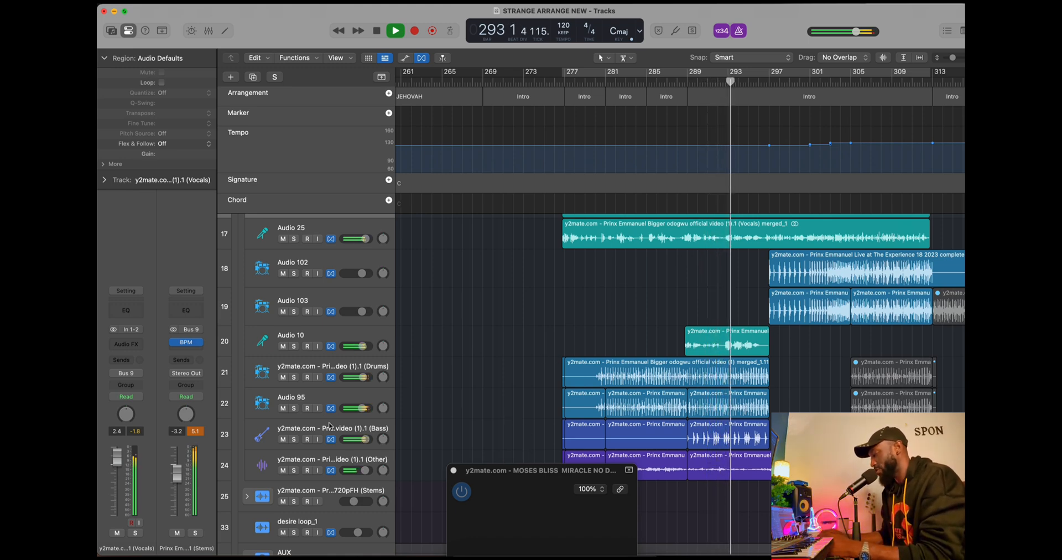
pyautogui.click(294, 439)
pyautogui.press('space')
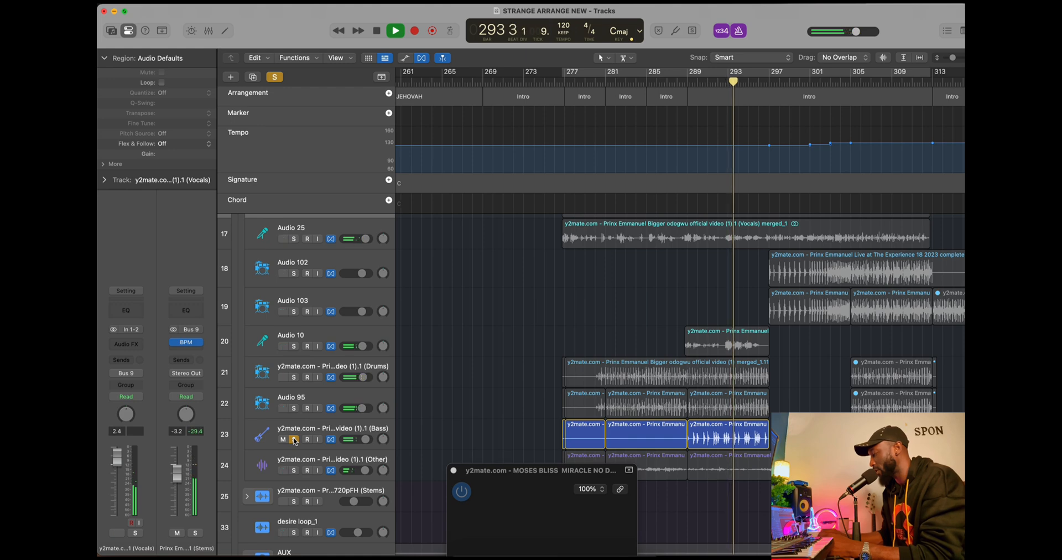
pyautogui.press('super+Right')
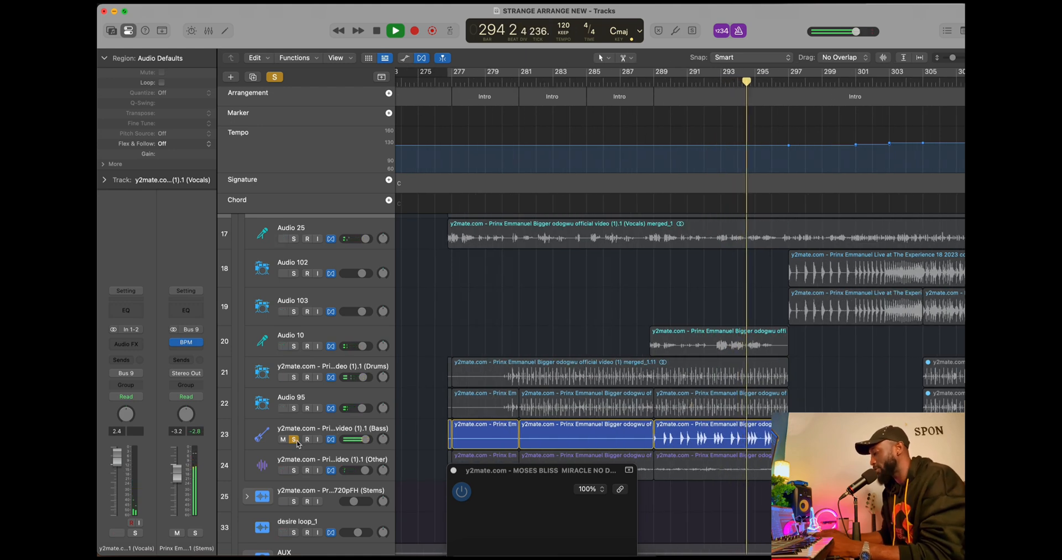
pyautogui.click(293, 439)
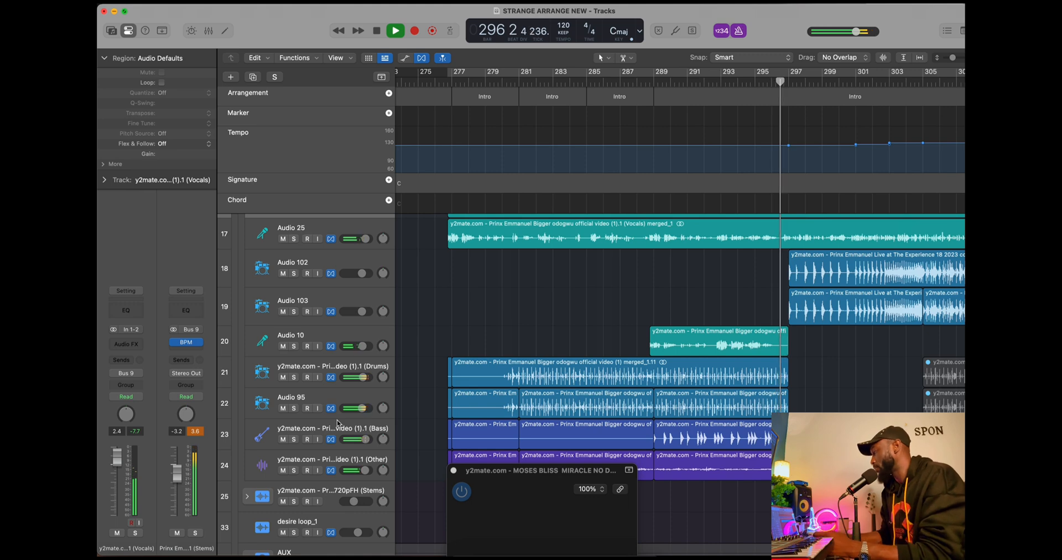
pyautogui.press('space')
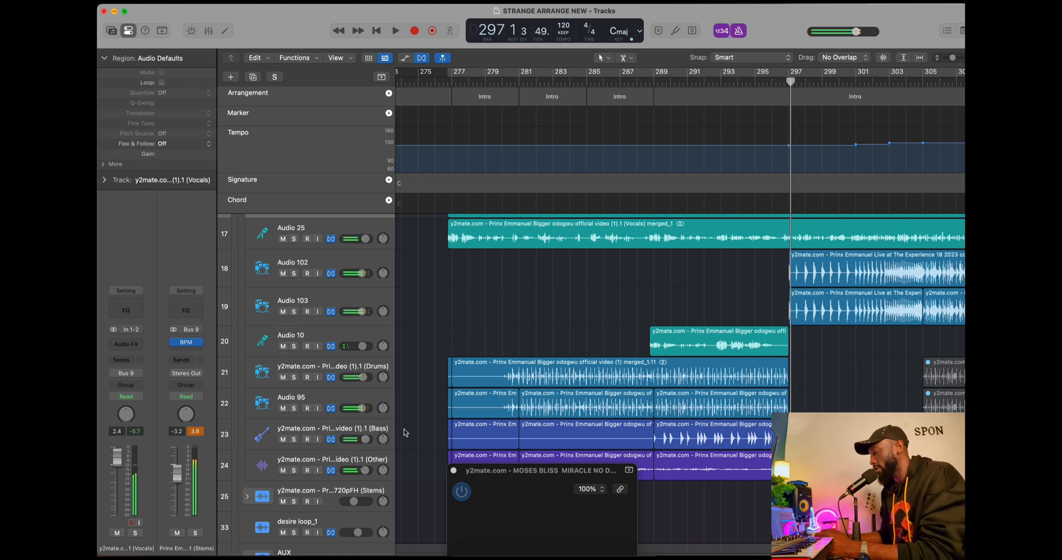
# Return the playhead to the start of bar 297 and play the live drums entry up to bar 301.
pyautogui.hscroll(5, 409, 389)
pyautogui.press(',')
pyautogui.press('.')
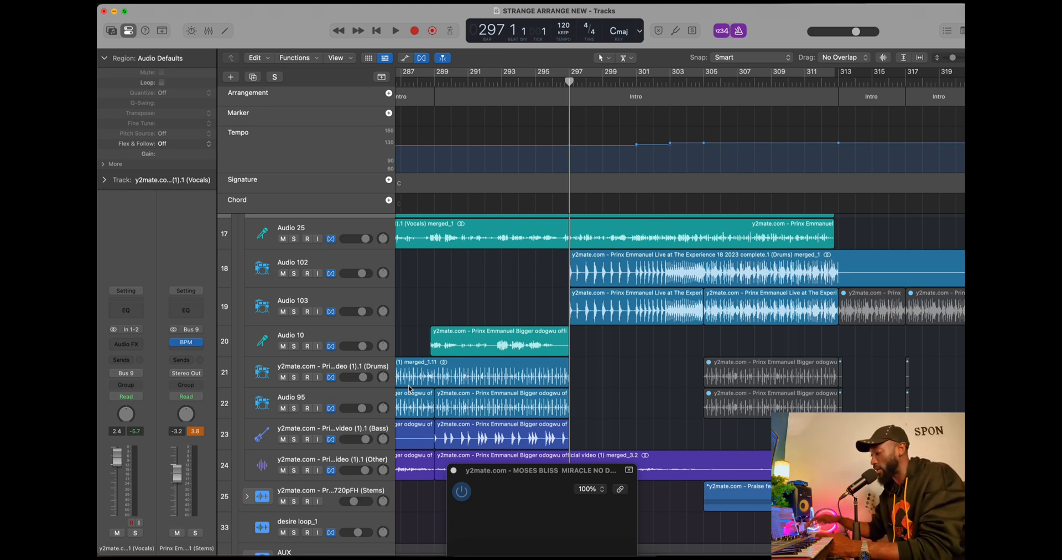
pyautogui.press('space')
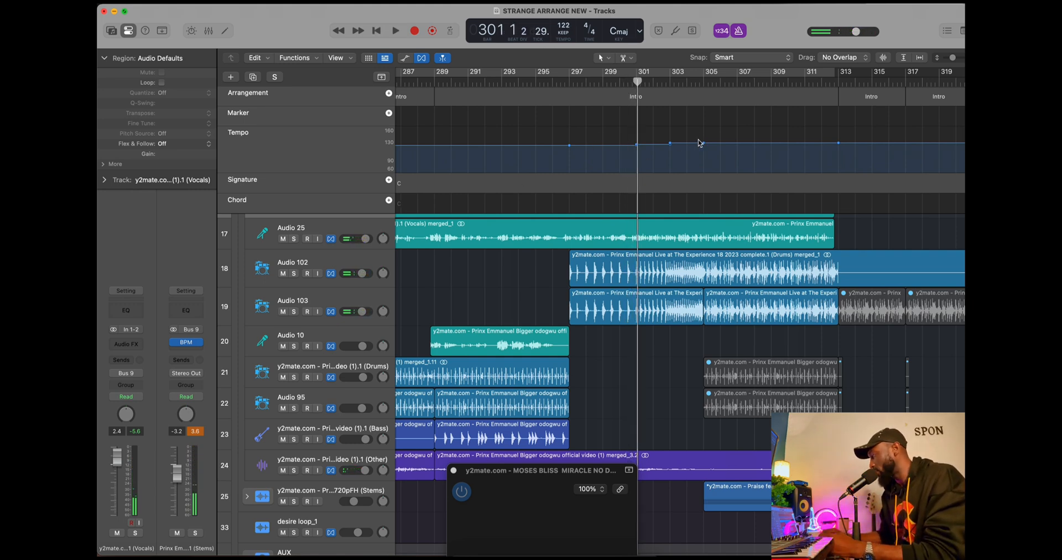
# Audition the arrangement from bar 313 and from bar 321, pausing in bar 322.
pyautogui.hscroll(10, 741, 152)
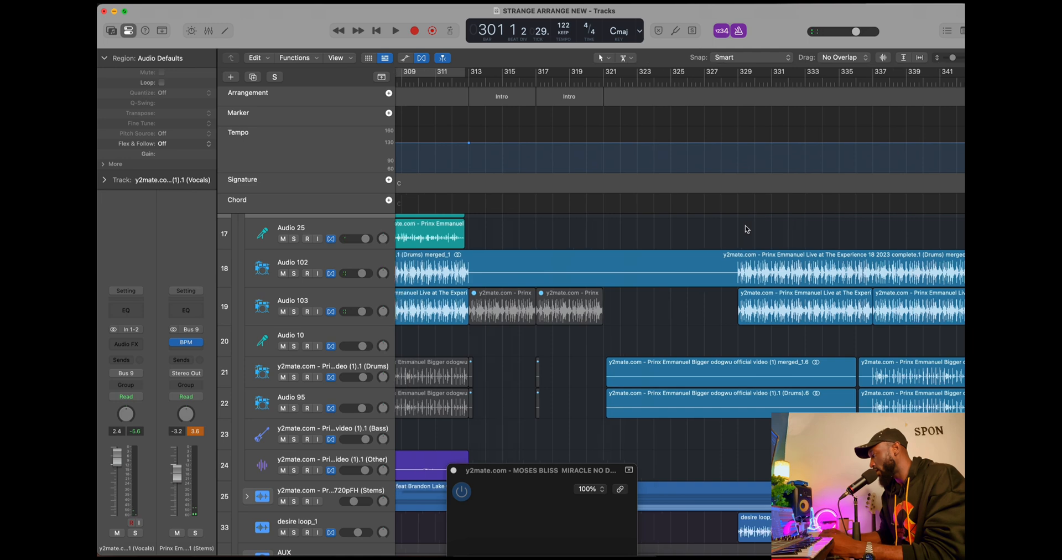
pyautogui.press('super+Left')
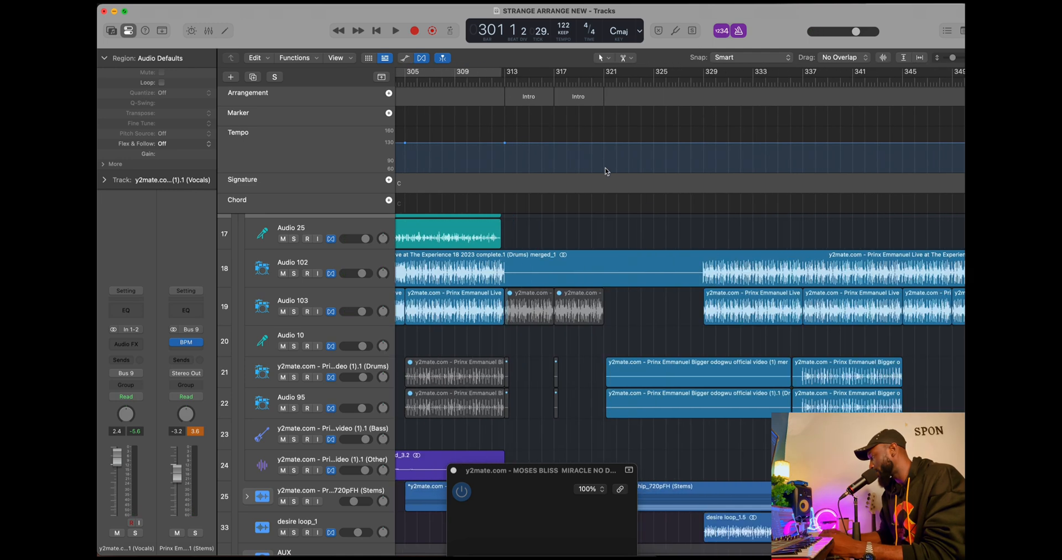
pyautogui.hscroll(-4, 614, 170)
pyautogui.scroll(-3, 616, 166)
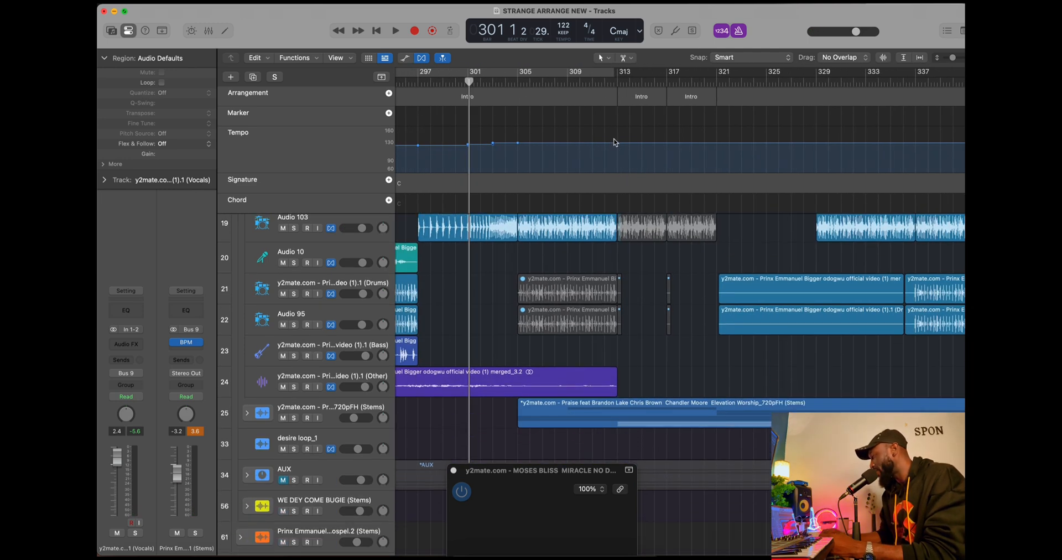
pyautogui.doubleClick(614, 83)
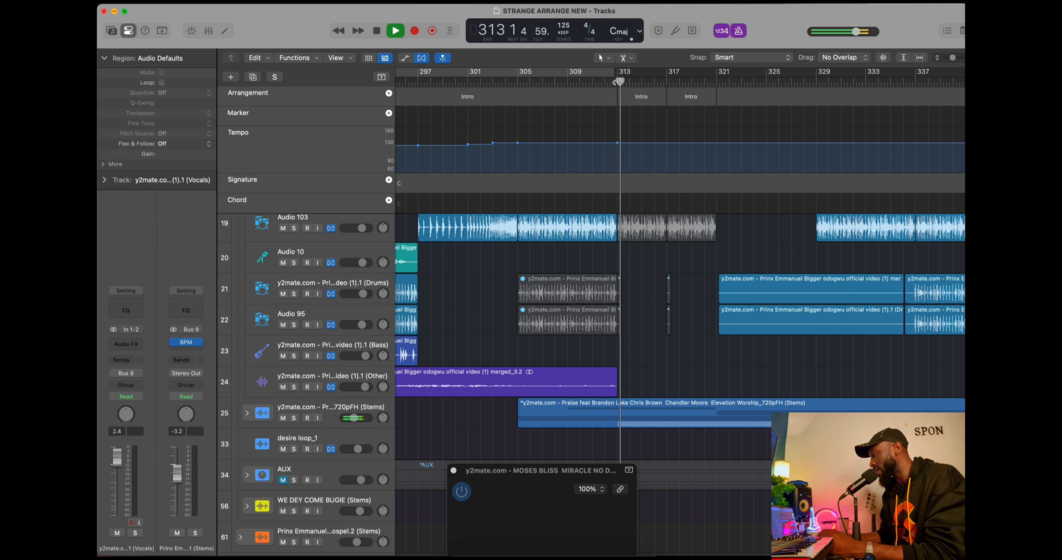
pyautogui.doubleClick(715, 78)
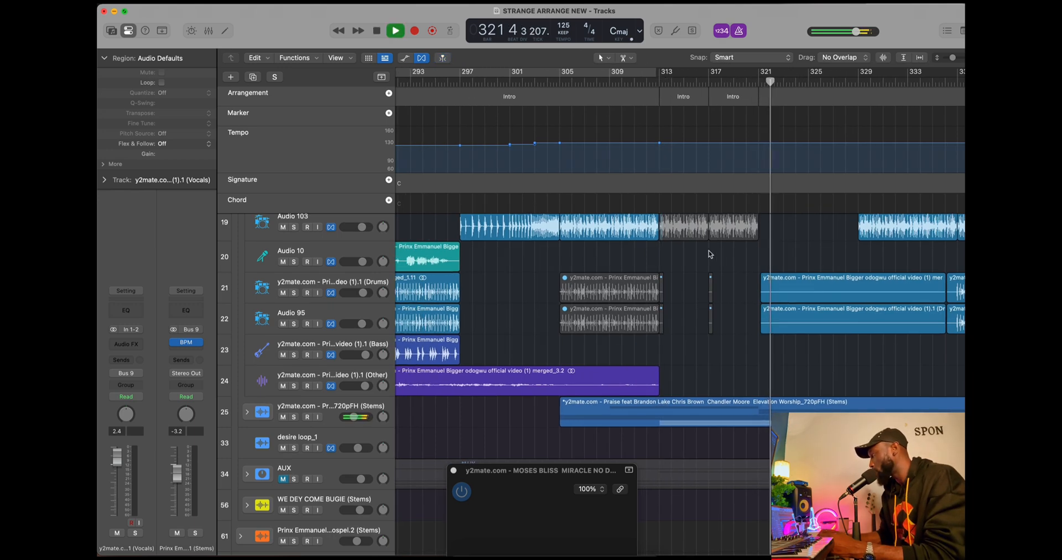
pyautogui.press('space')
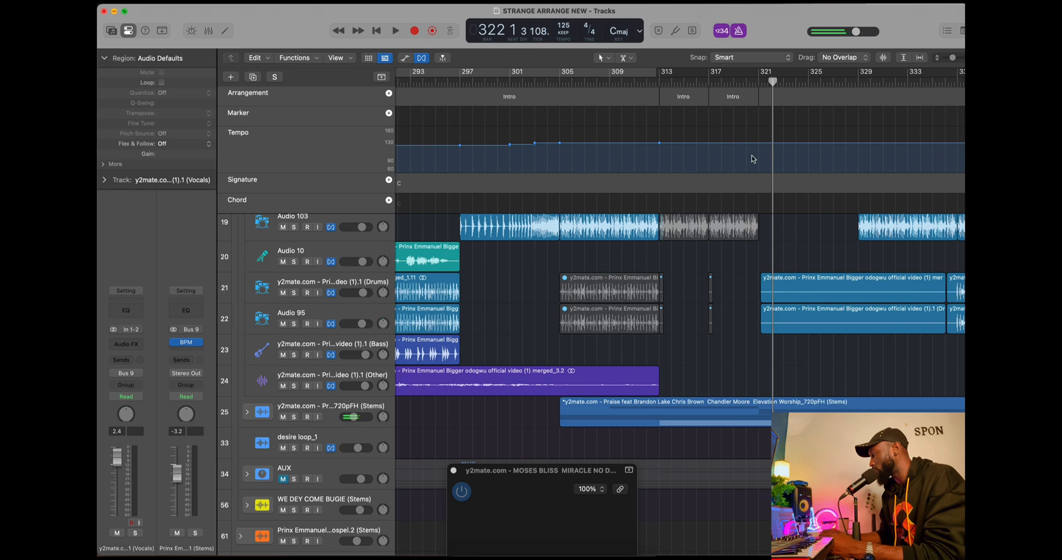
# Move the playhead back to bar 295 and play through the rising tempo points, pausing in bar 306.
pyautogui.hscroll(-10, 751, 159)
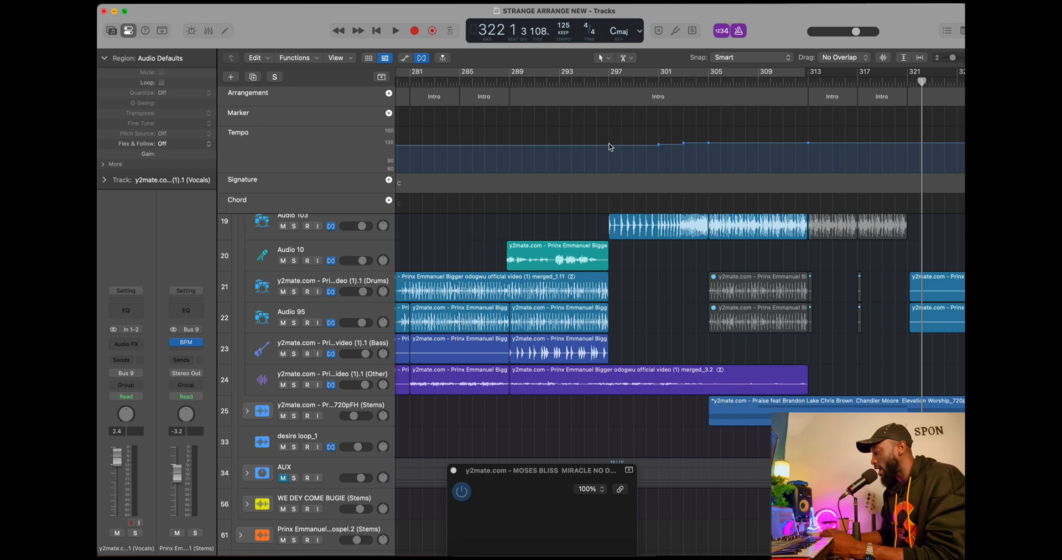
pyautogui.click(571, 83)
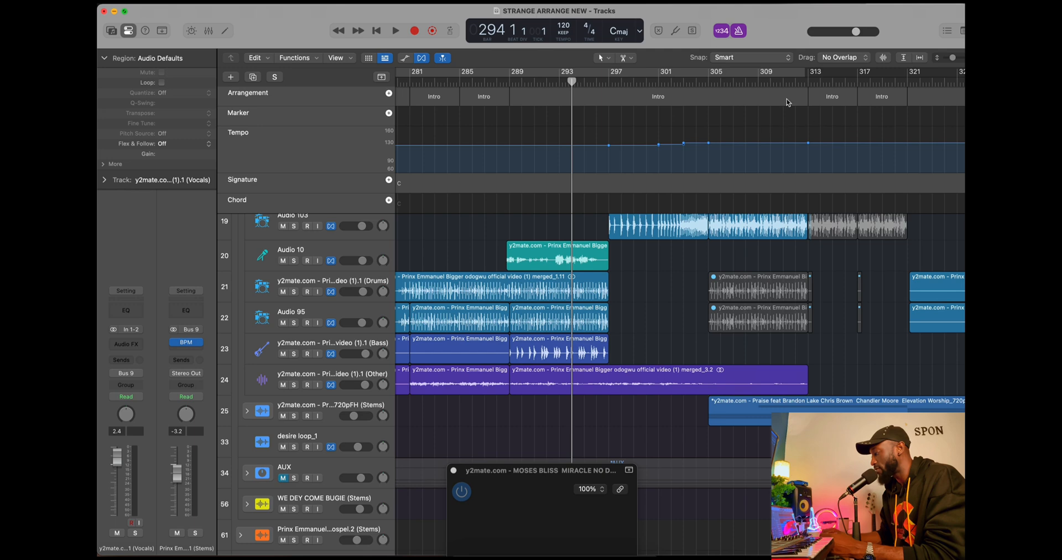
pyautogui.click(590, 81)
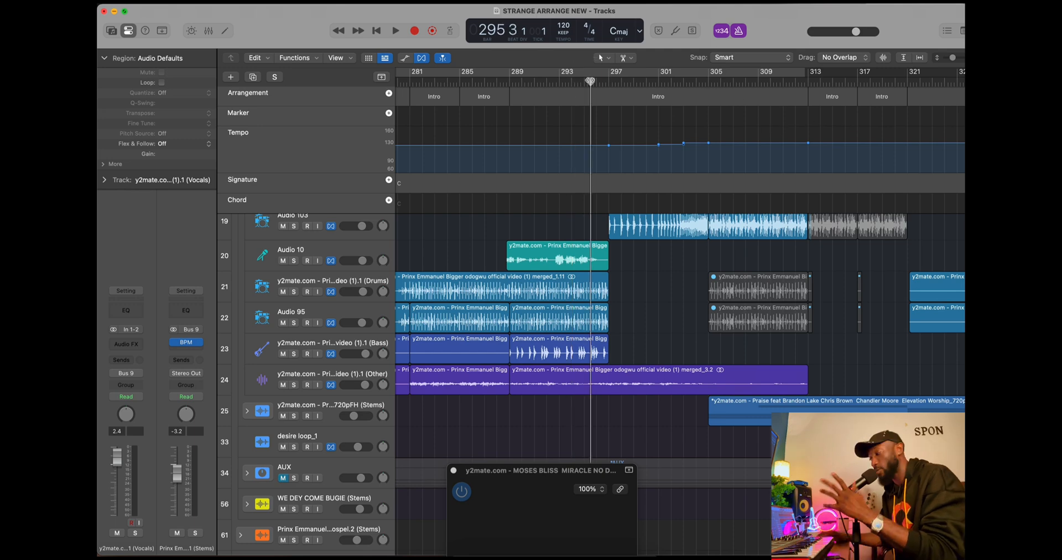
pyautogui.press('space')
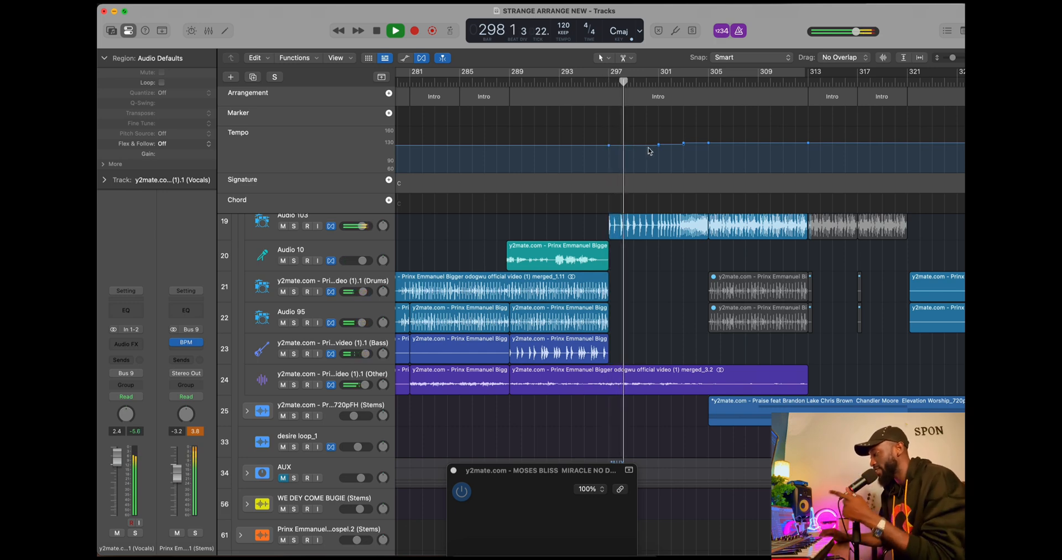
pyautogui.hscroll(2, 651, 159)
pyautogui.hscroll(2, 650, 158)
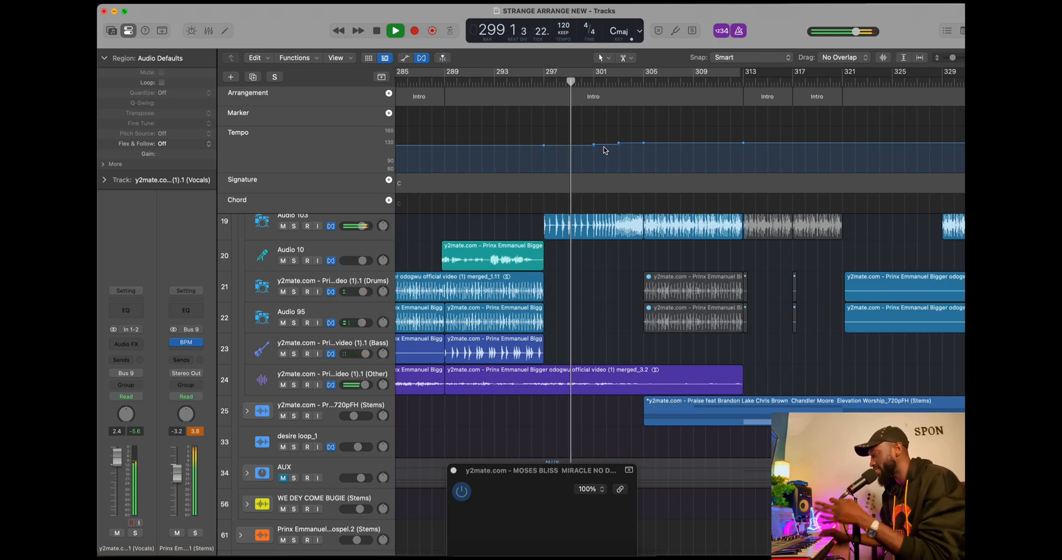
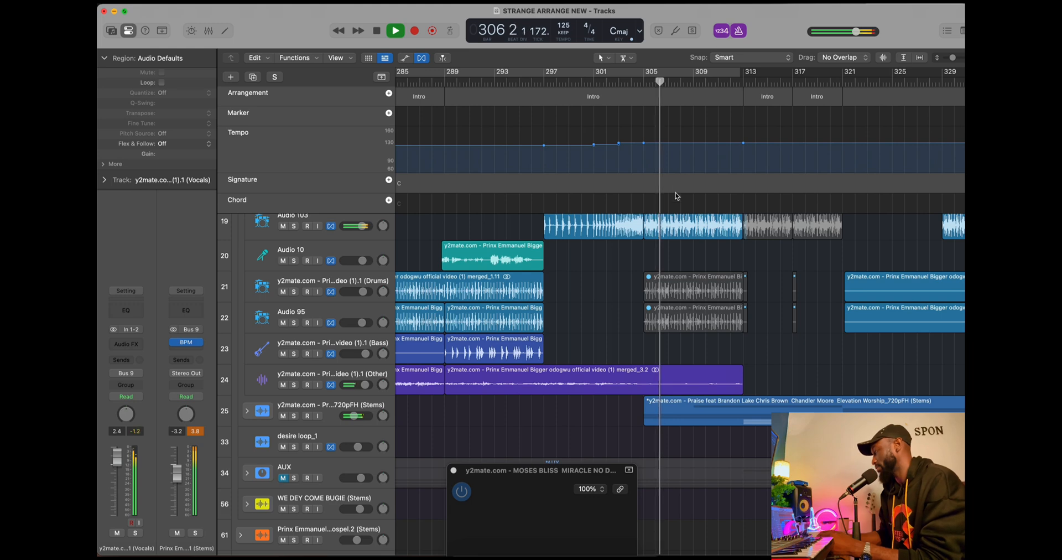
pyautogui.press('space')
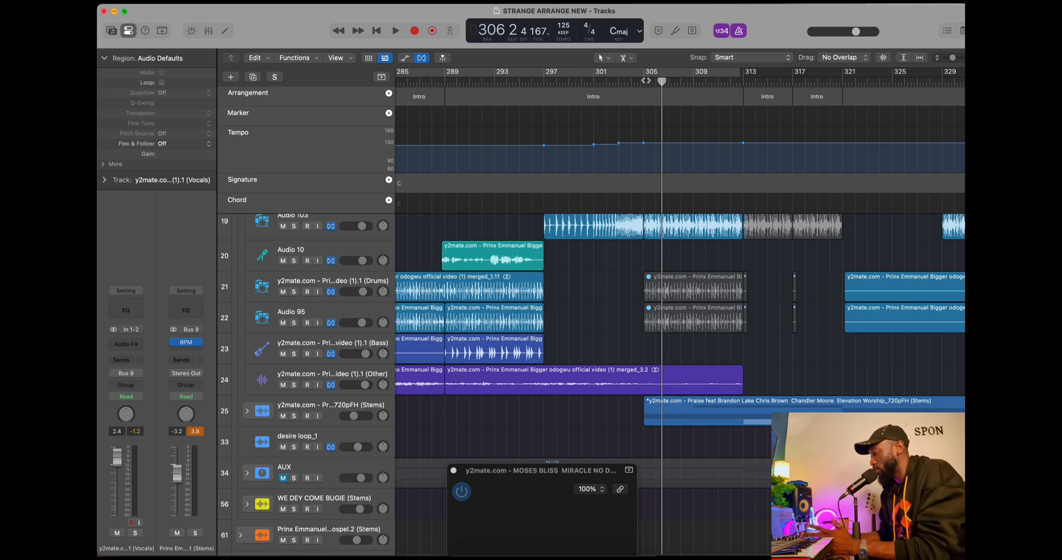
# Resume playback to bar 313, examining the overlapping tracks, and expand the Praise stems stack to show its stems.
pyautogui.press('space')
pyautogui.scroll(-3, 675, 223)
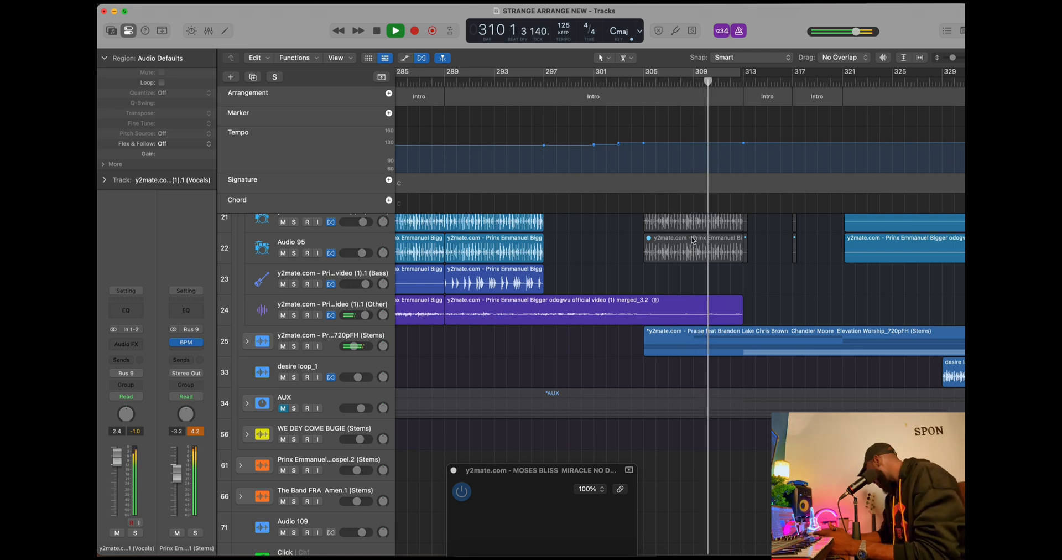
pyautogui.hscroll(3, 698, 235)
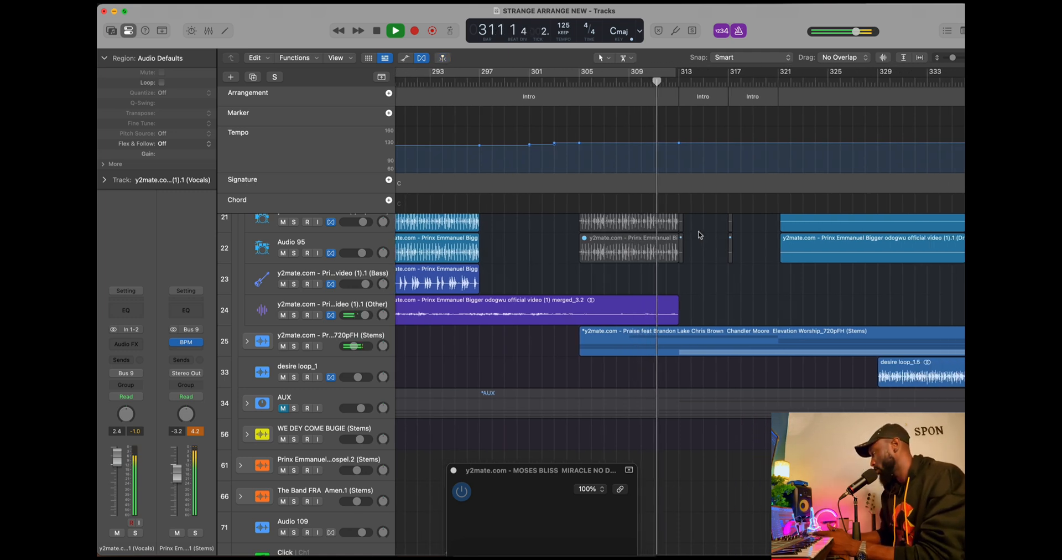
pyautogui.scroll(2, 699, 235)
pyautogui.scroll(4, 698, 234)
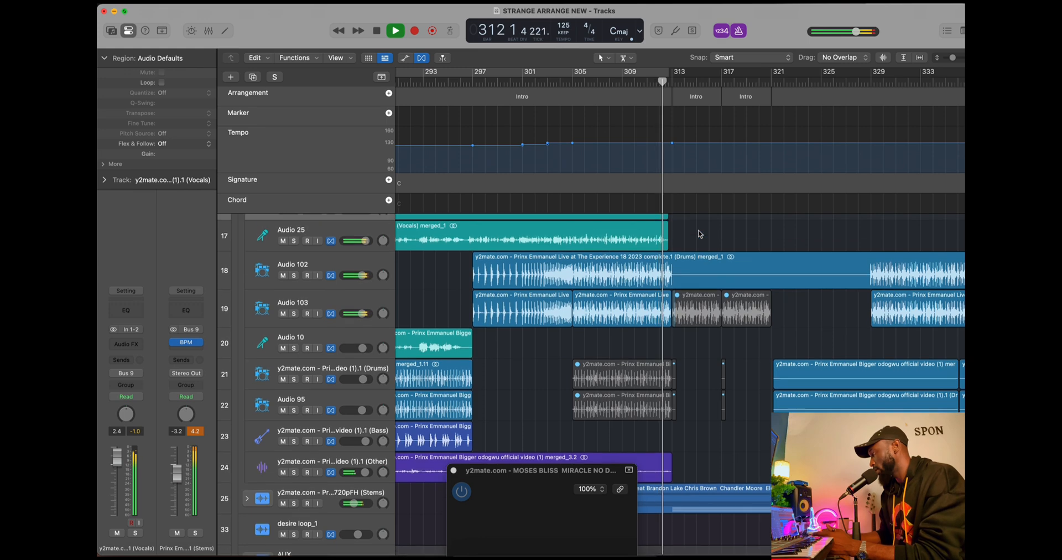
pyautogui.scroll(-6, 699, 234)
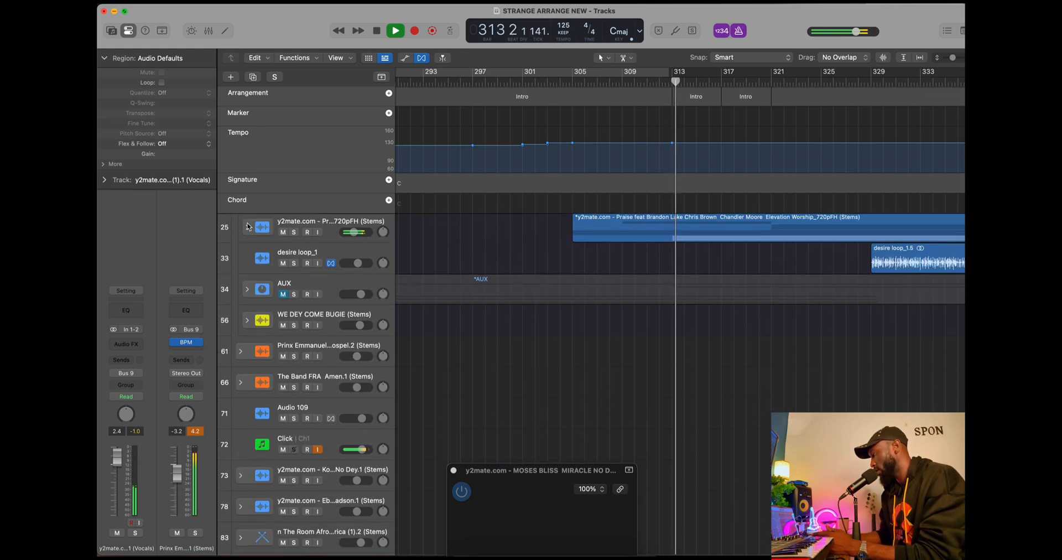
pyautogui.click(247, 227)
pyautogui.scroll(-1, 342, 305)
pyautogui.press('space')
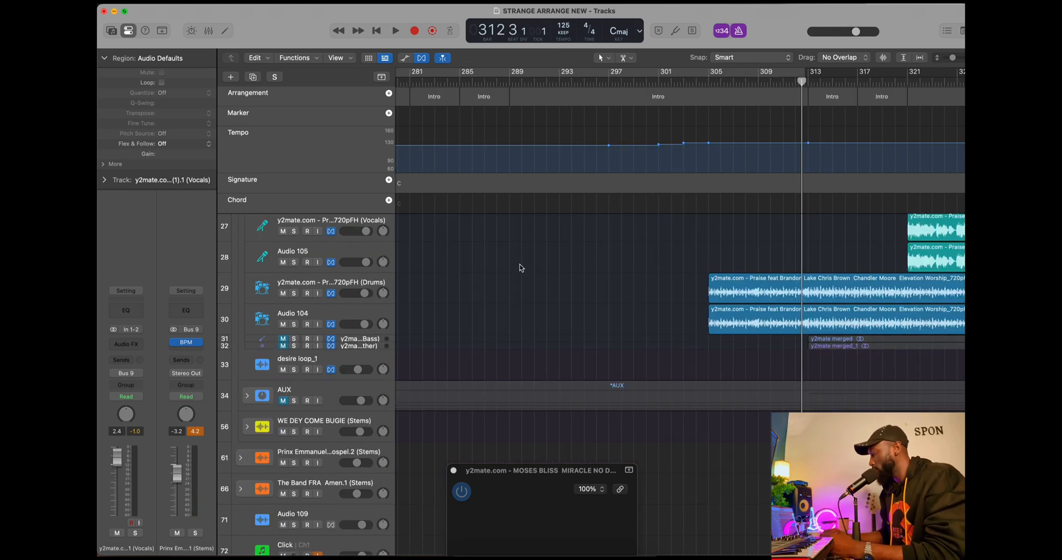
# Step the playhead back to bar 305 and play the start of the Praise drum stems, pausing in bar 306.
pyautogui.press('space')
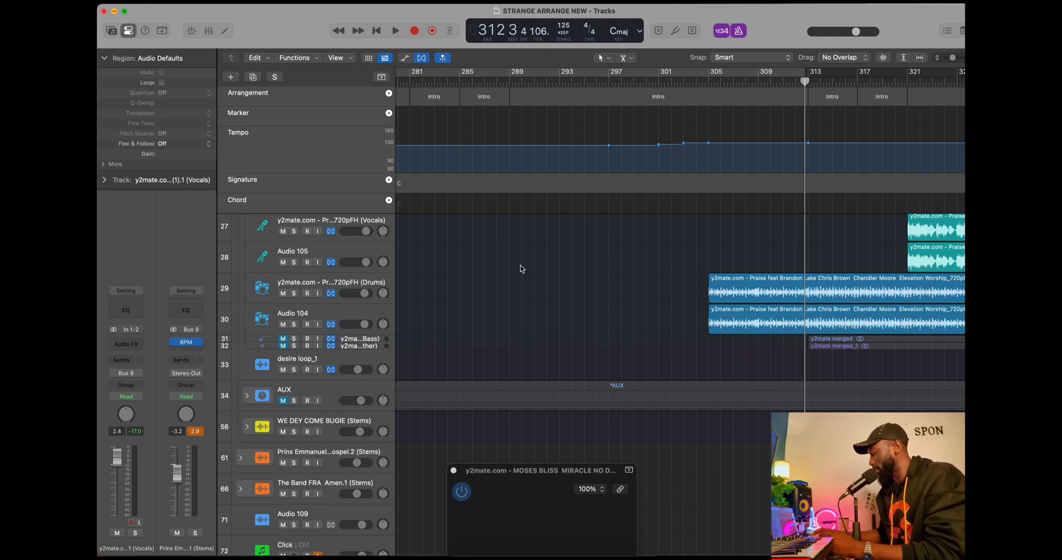
pyautogui.press(',')
pyautogui.press(',')
pyautogui.press(',')
pyautogui.press(',')
pyautogui.press(',')
pyautogui.press(',')
pyautogui.press(',')
pyautogui.press(',')
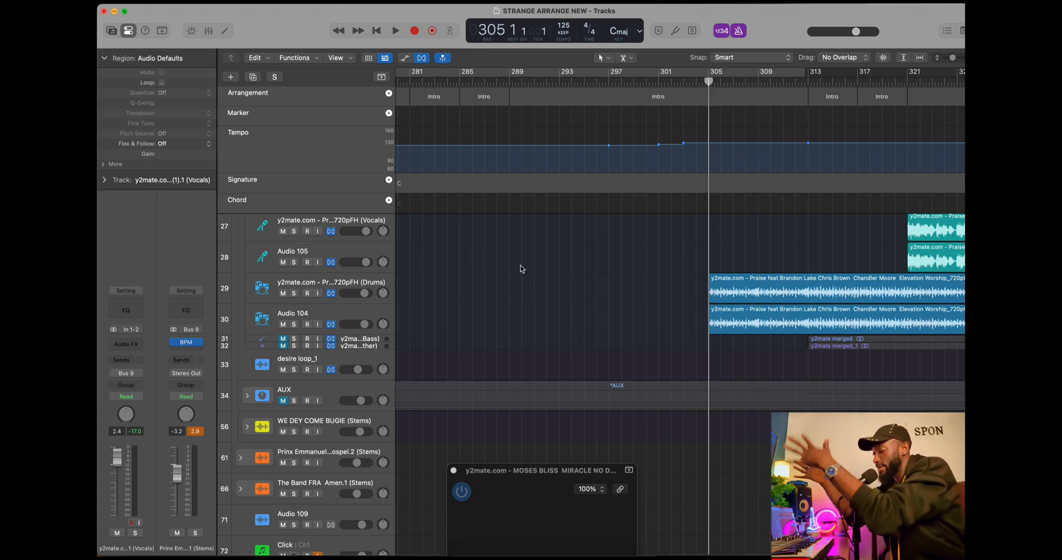
pyautogui.press('space')
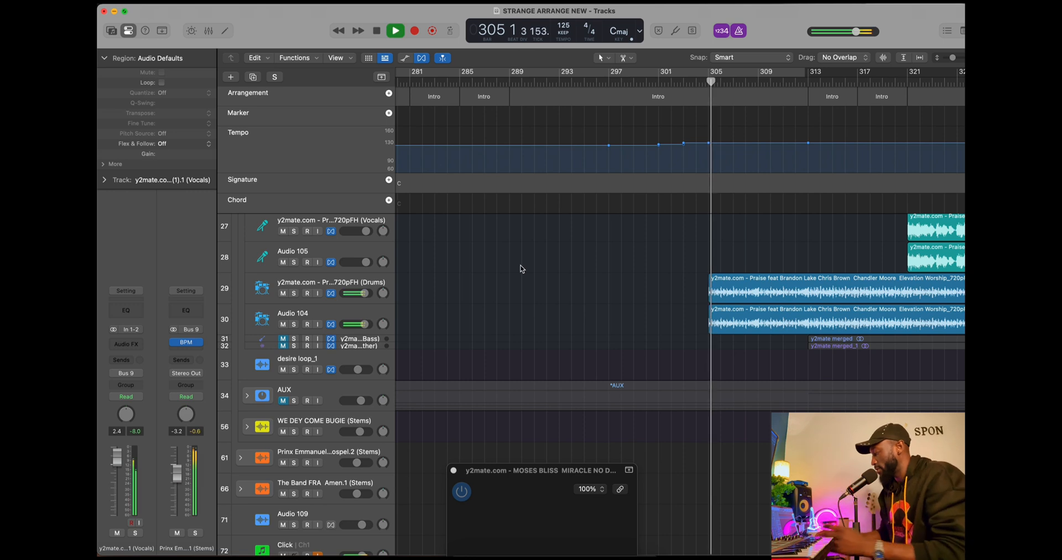
pyautogui.press('space')
# Play from just before bar 305 and solo the Praise drums stem together with the Audio 104 track.
pyautogui.scroll(5, 730, 312)
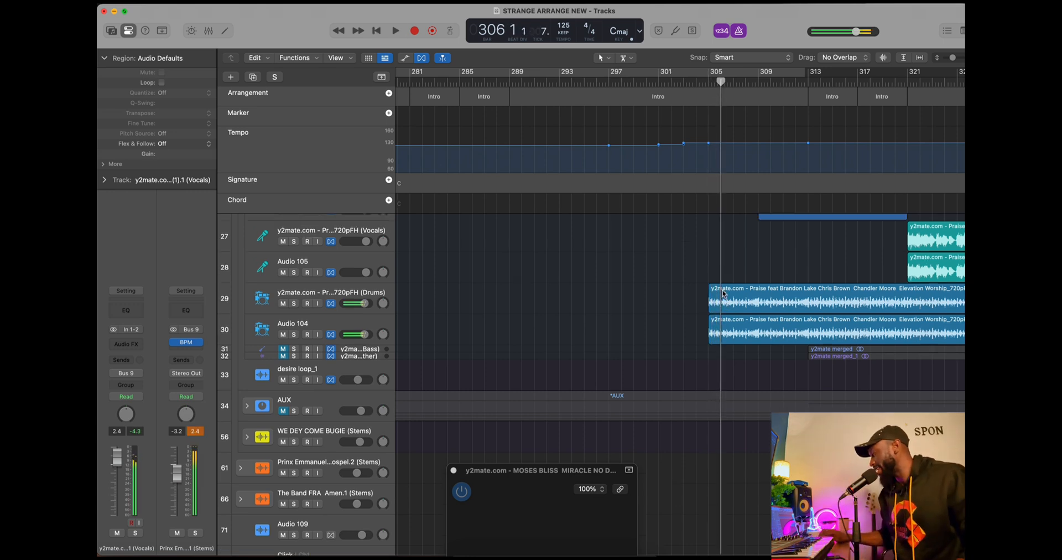
pyautogui.hscroll(-1, 692, 420)
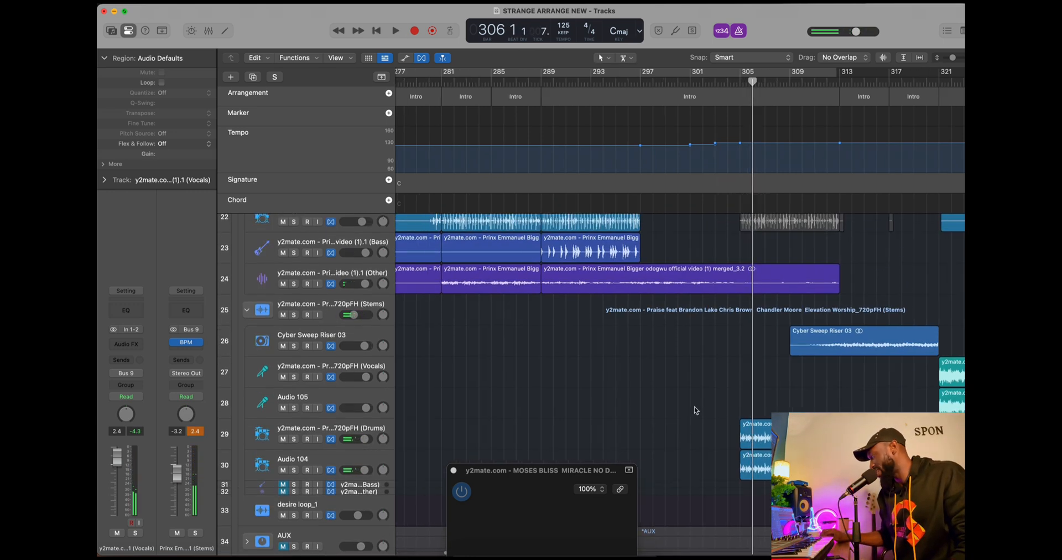
pyautogui.scroll(5, 692, 421)
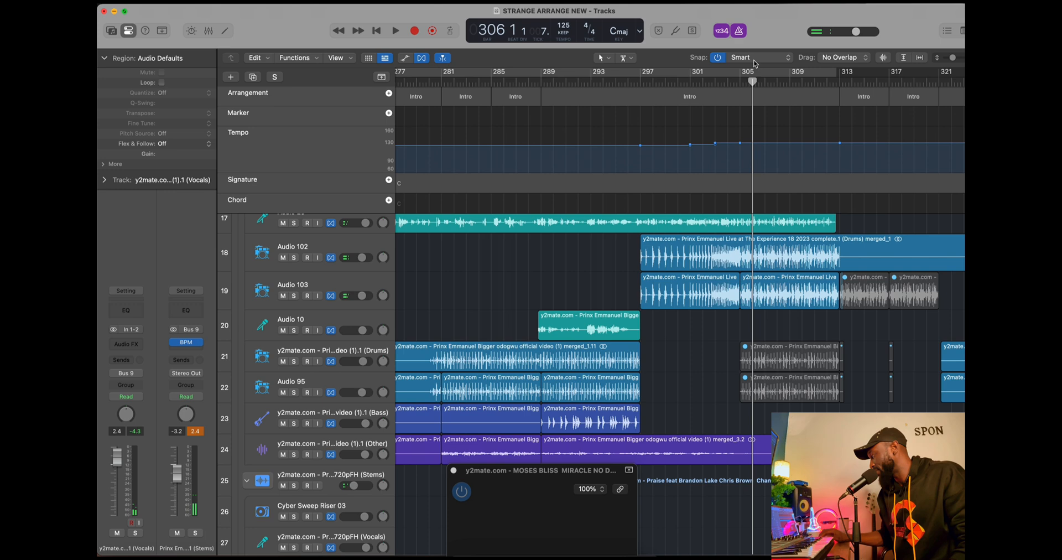
pyautogui.click(725, 82)
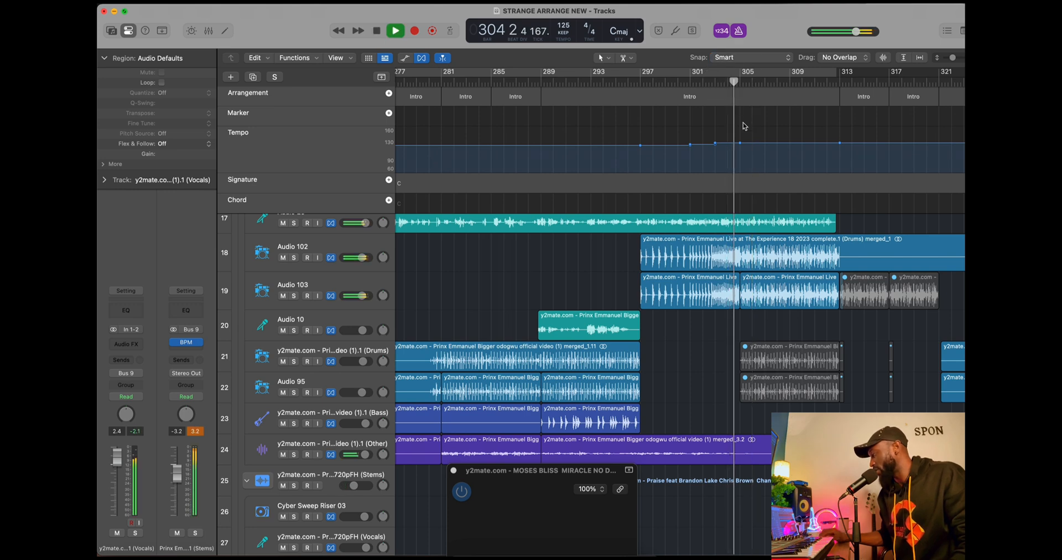
pyautogui.scroll(-5, 756, 266)
pyautogui.scroll(-1, 756, 266)
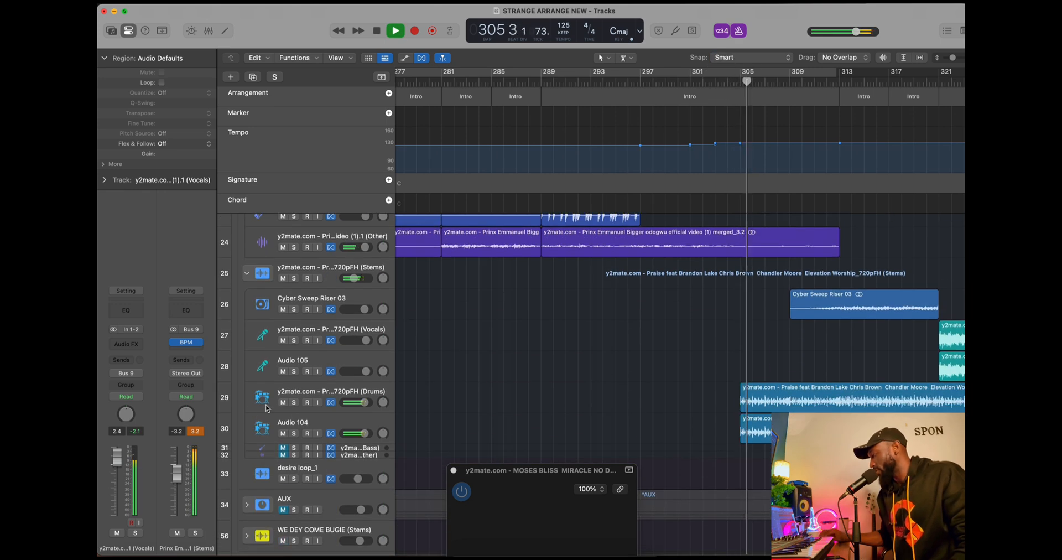
pyautogui.click(294, 402)
pyautogui.click(294, 433)
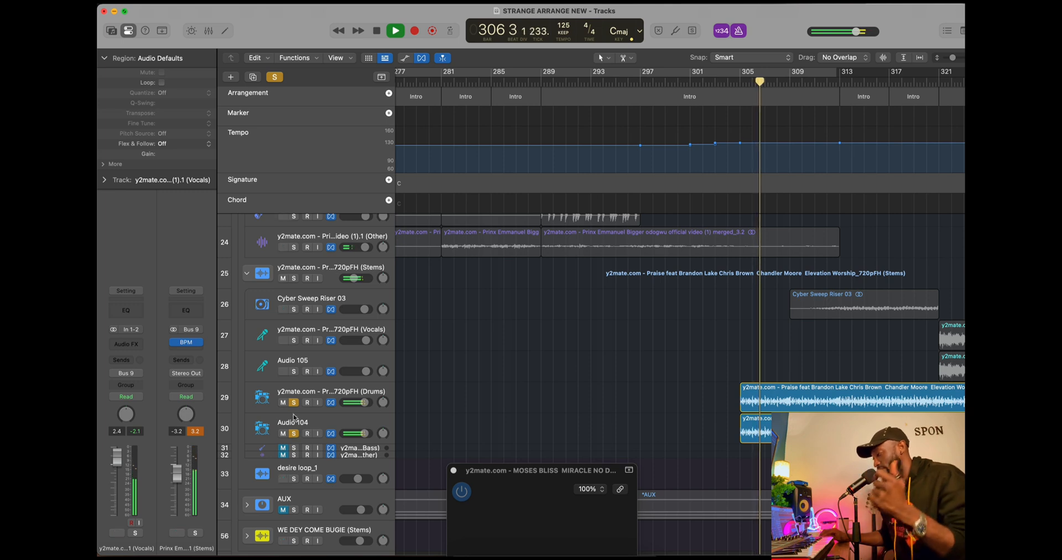
# Add the Prinx Emmanuel Drums stem and the Audio 95 track to the soloed tracks during playback.
pyautogui.scroll(5, 295, 403)
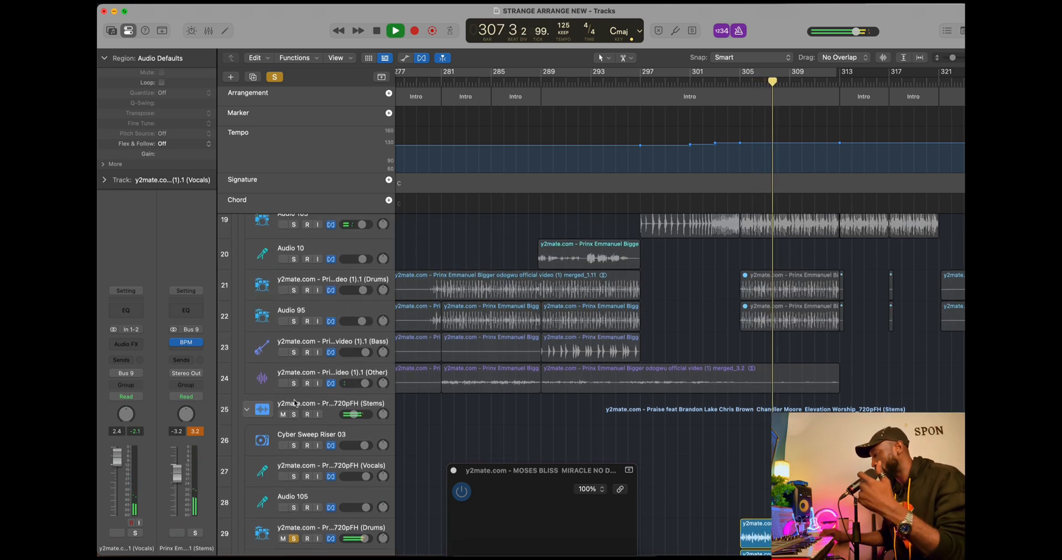
pyautogui.click(293, 294)
pyautogui.click(293, 324)
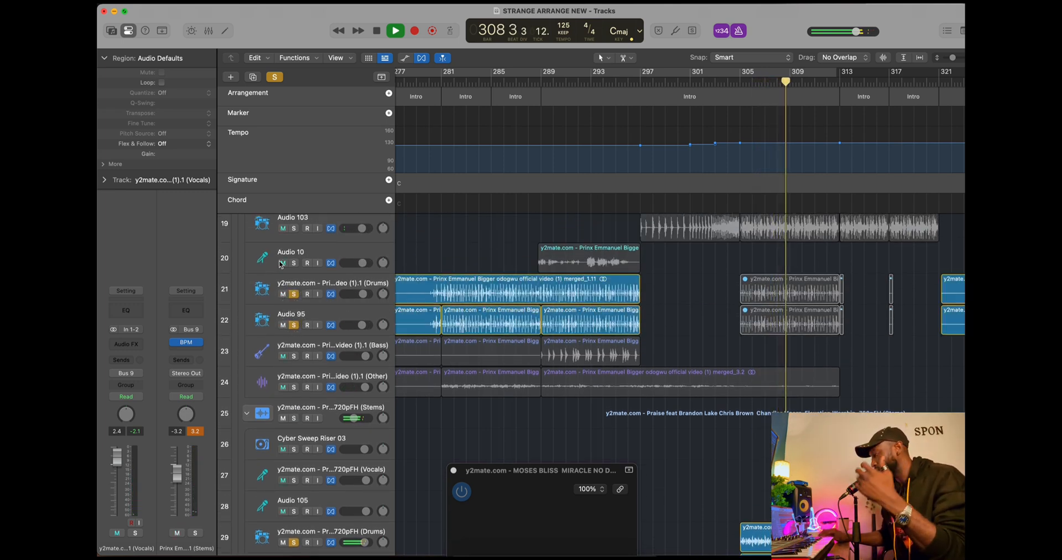
# Solo the Audio 102 and Audio 103 drum tracks too, and clear all solos after listening.
pyautogui.scroll(2, 298, 258)
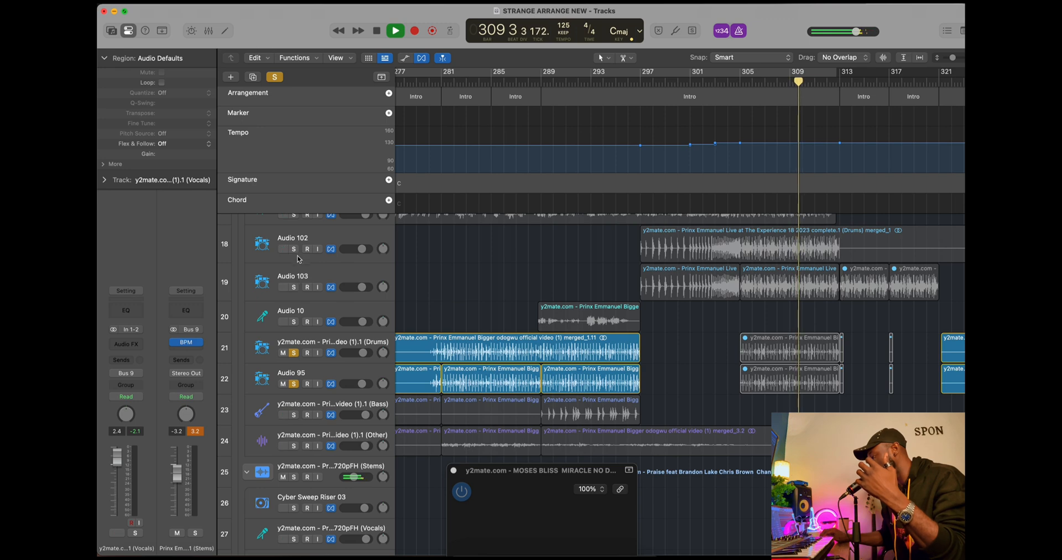
pyautogui.click(293, 248)
pyautogui.click(294, 287)
pyautogui.scroll(-2, 352, 321)
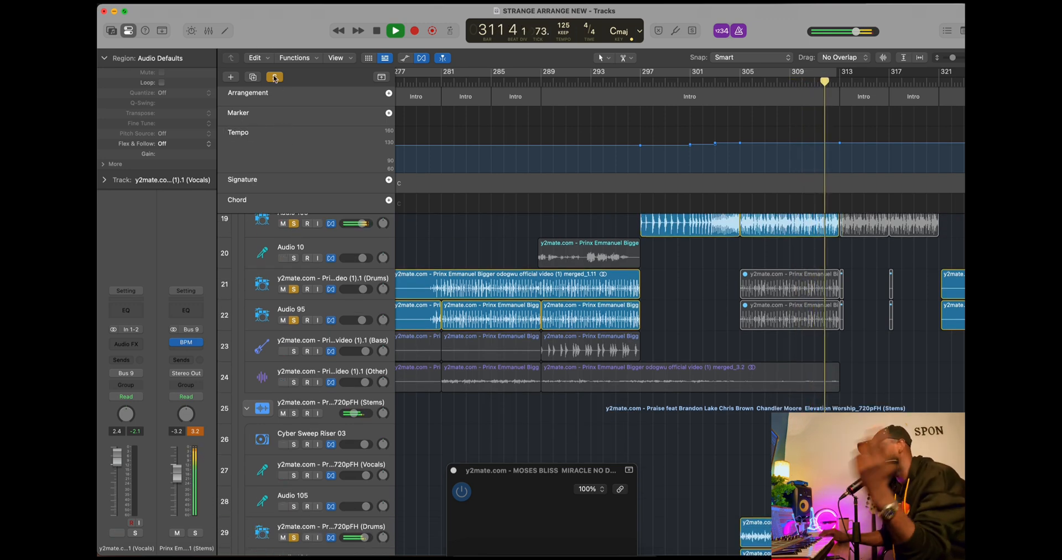
pyautogui.click(275, 77)
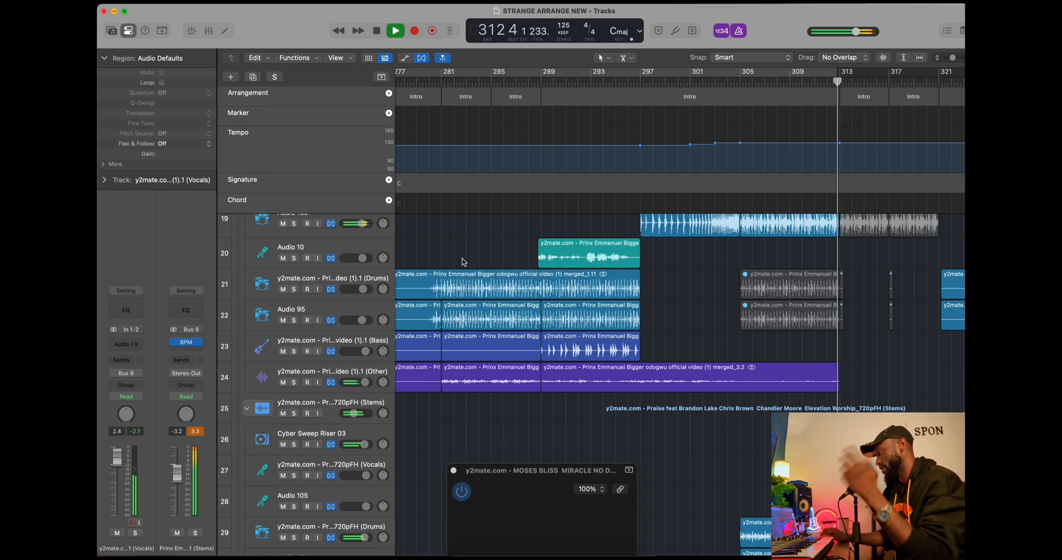
# Solo the Cyber Sweep Riser 03 track, raise its volume slightly and turn its solo off.
pyautogui.click(294, 445)
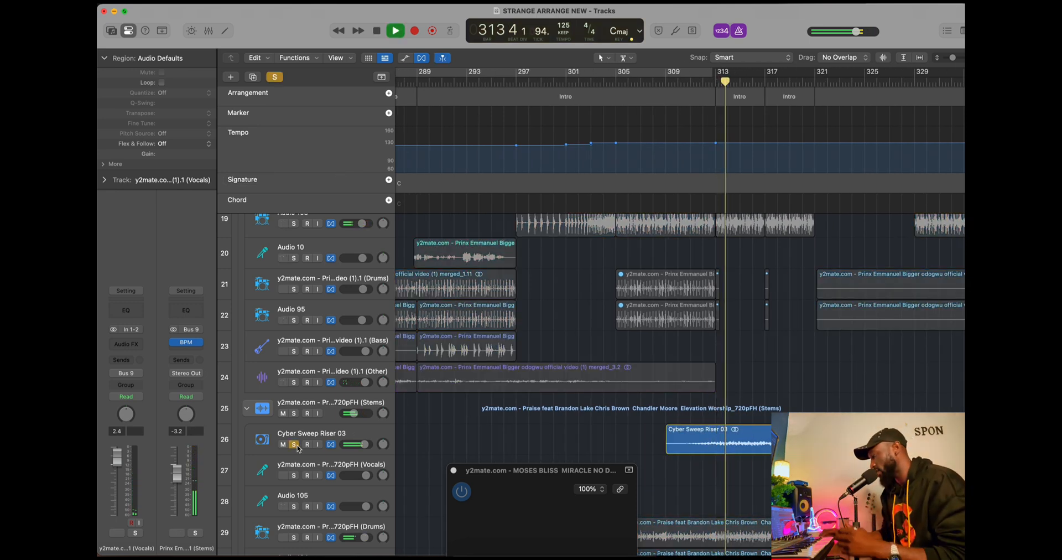
pyautogui.moveTo(362, 442); pyautogui.dragTo(367, 442)
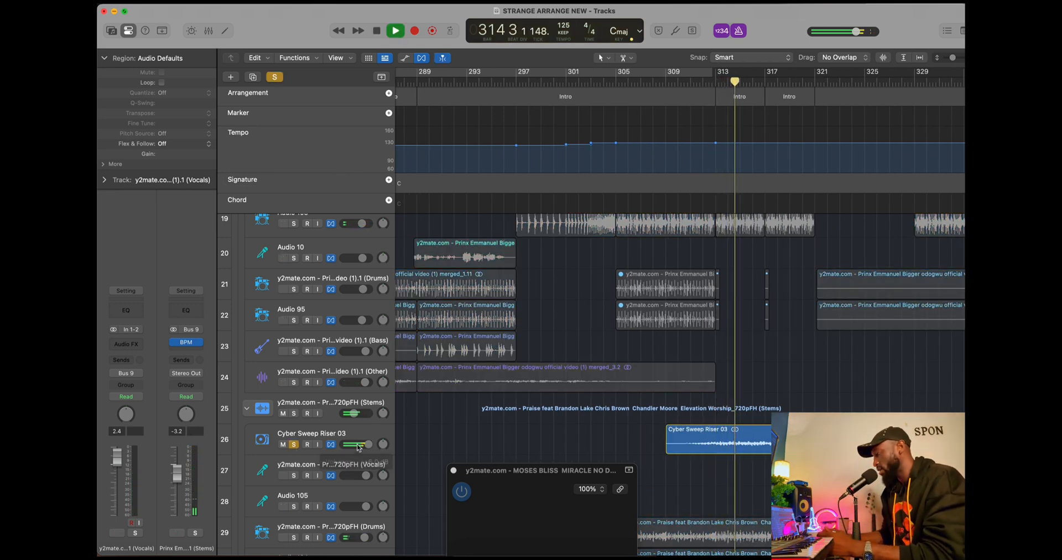
pyautogui.click(294, 444)
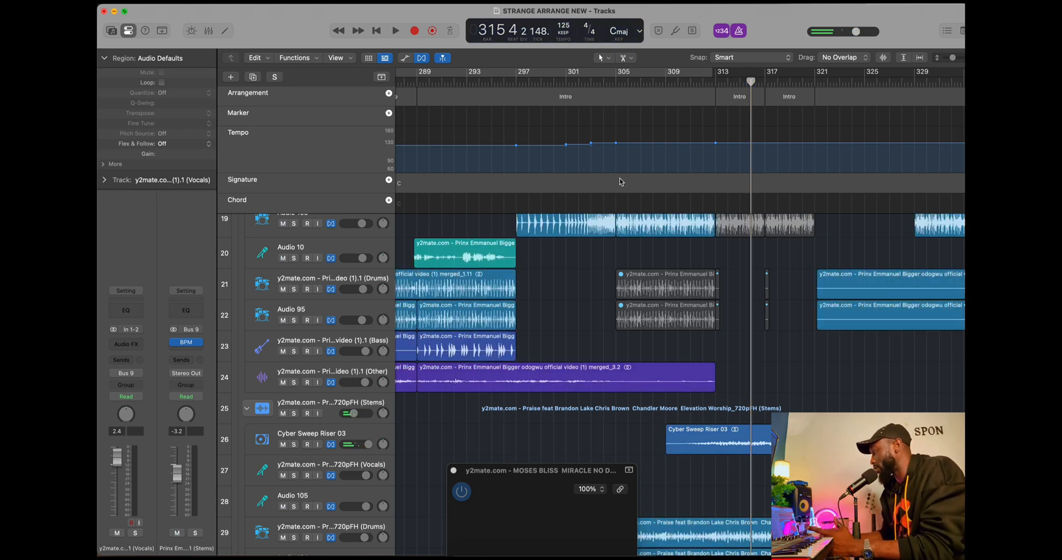
# Move the playhead back to just before bar 305 and play the drum entrance, pausing in bar 305.
pyautogui.click(608, 82)
pyautogui.press('space')
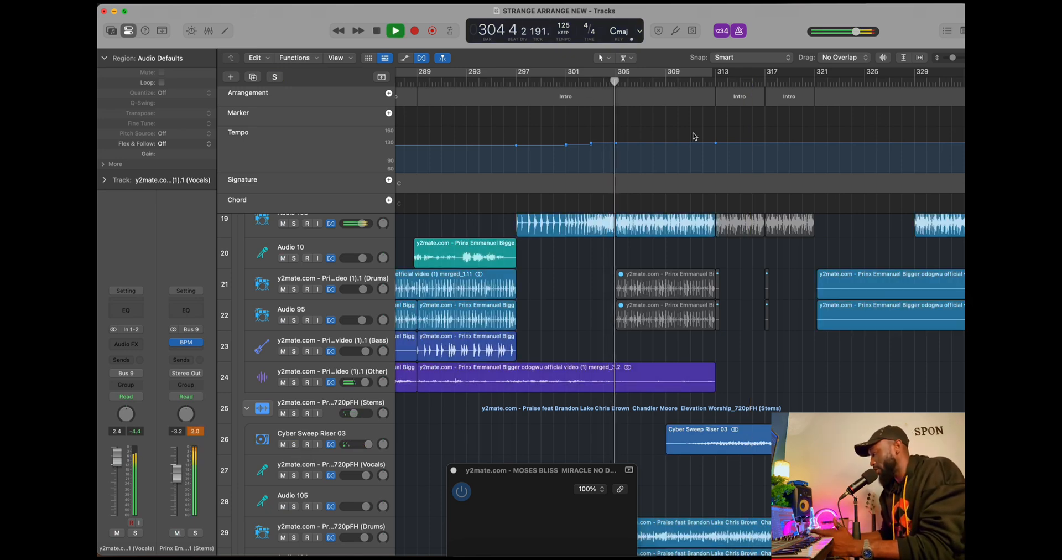
pyautogui.click(668, 96)
pyautogui.press('space')
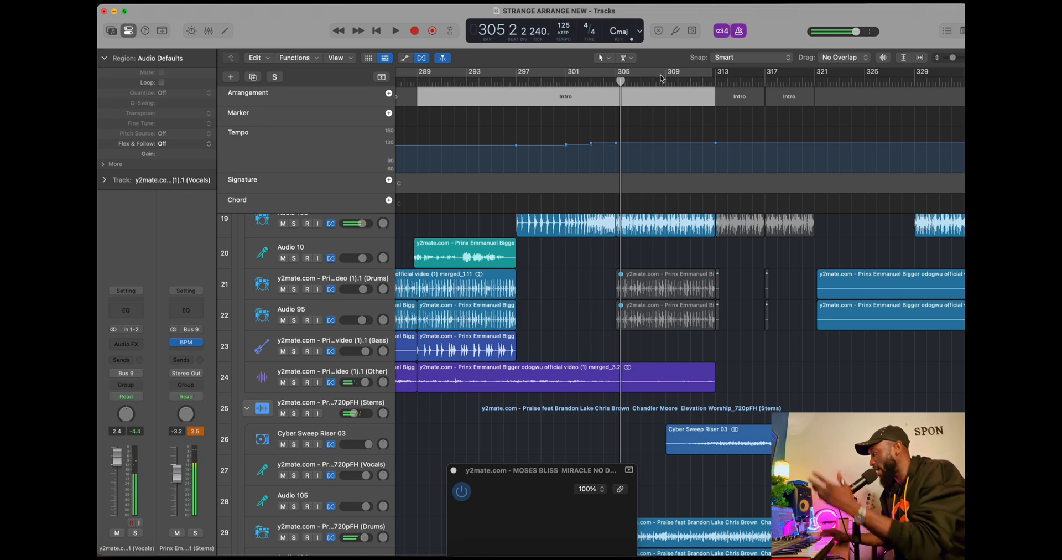
# Resume playback through the bar 313 transition, examining the muted drum regions, and pause in bar 315.
pyautogui.press('space')
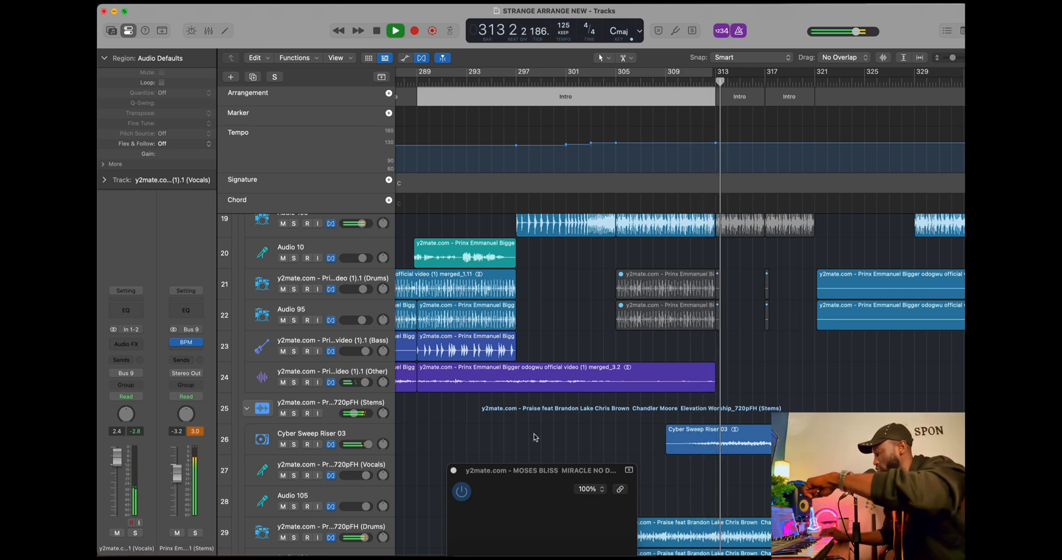
pyautogui.scroll(2, 575, 407)
pyautogui.hscroll(-2, 575, 408)
pyautogui.scroll(3, 575, 407)
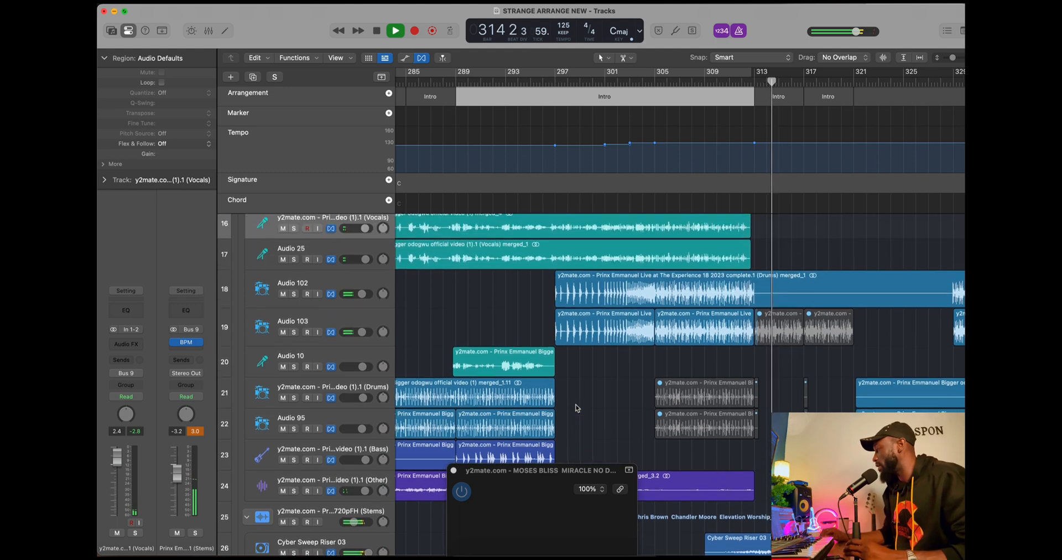
pyautogui.hscroll(2, 575, 407)
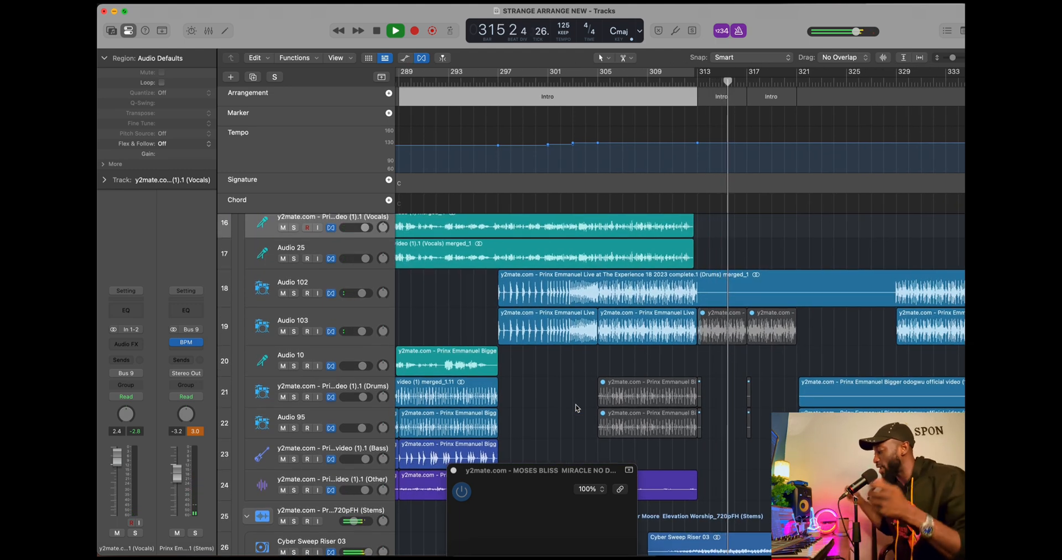
pyautogui.press('space')
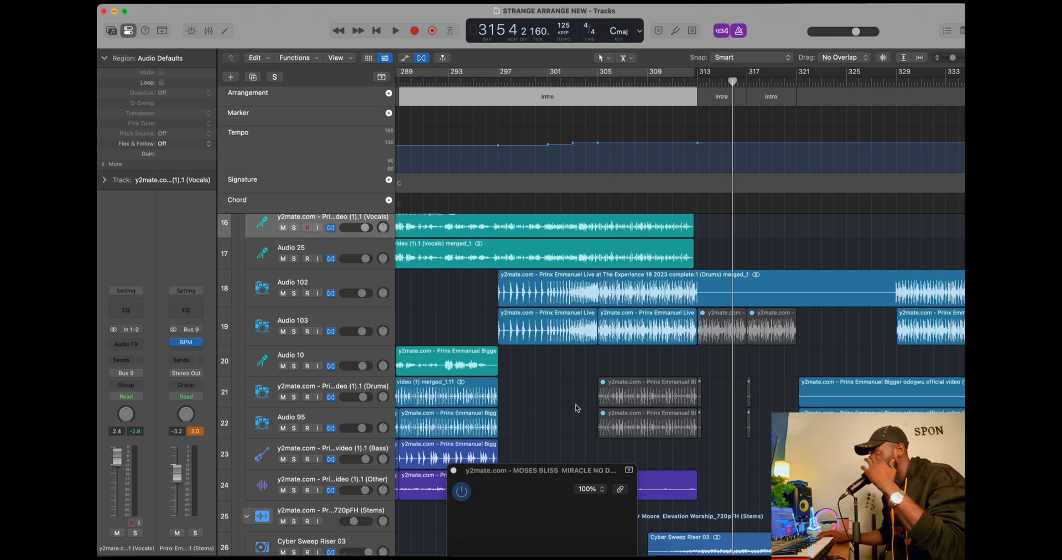
# Step the playhead back to bar 311 and play through the transition, pausing in bar 321.
pyautogui.press(',')
pyautogui.press(',')
pyautogui.press(',')
pyautogui.press(',')
pyautogui.press(',')
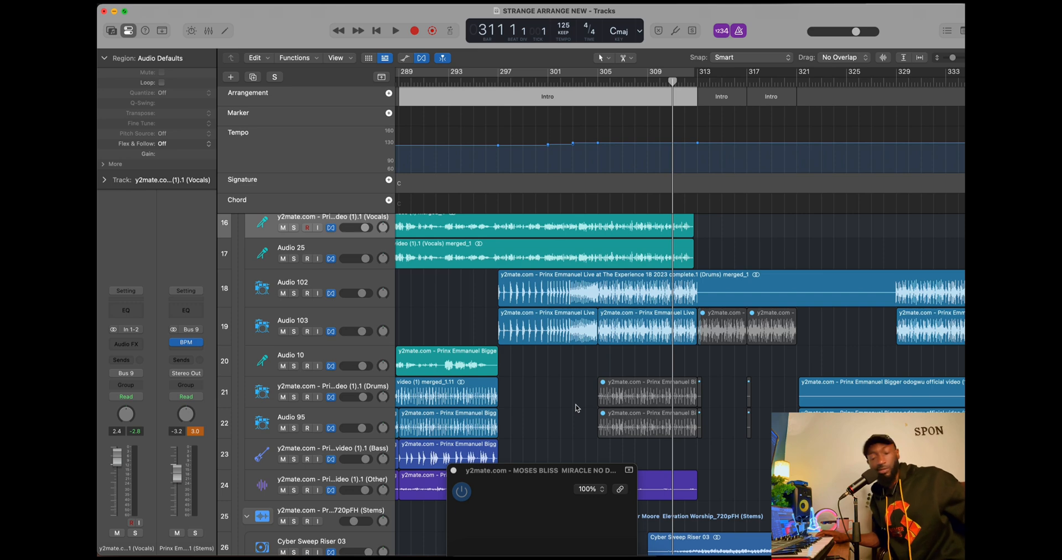
pyautogui.press('space')
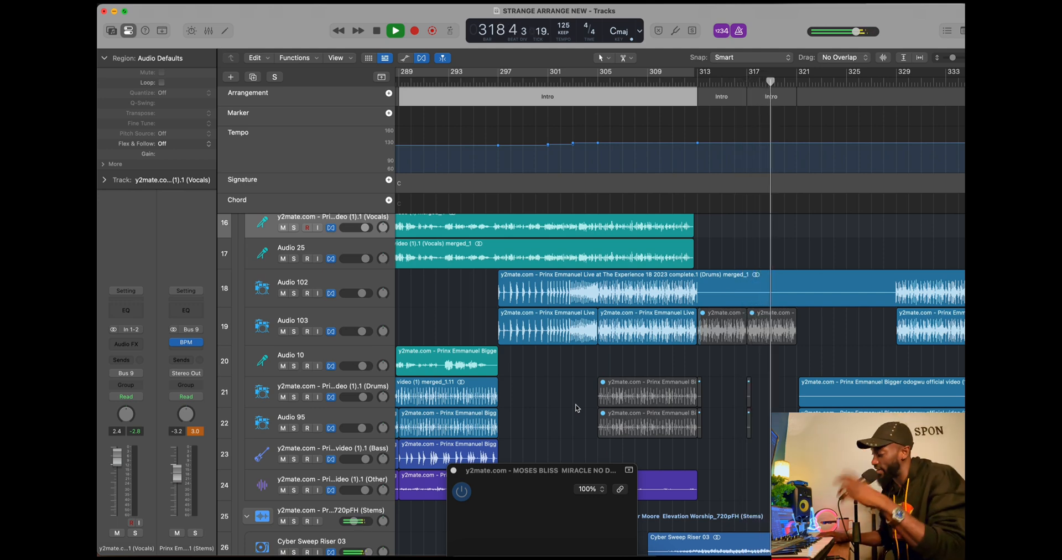
pyautogui.scroll(-1, 635, 416)
pyautogui.scroll(1, 635, 416)
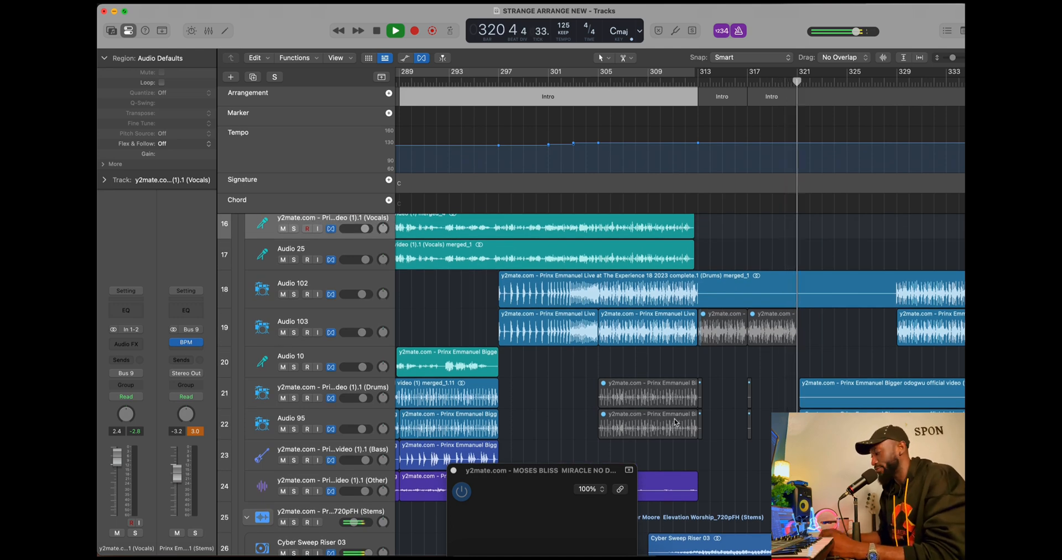
pyautogui.press('space')
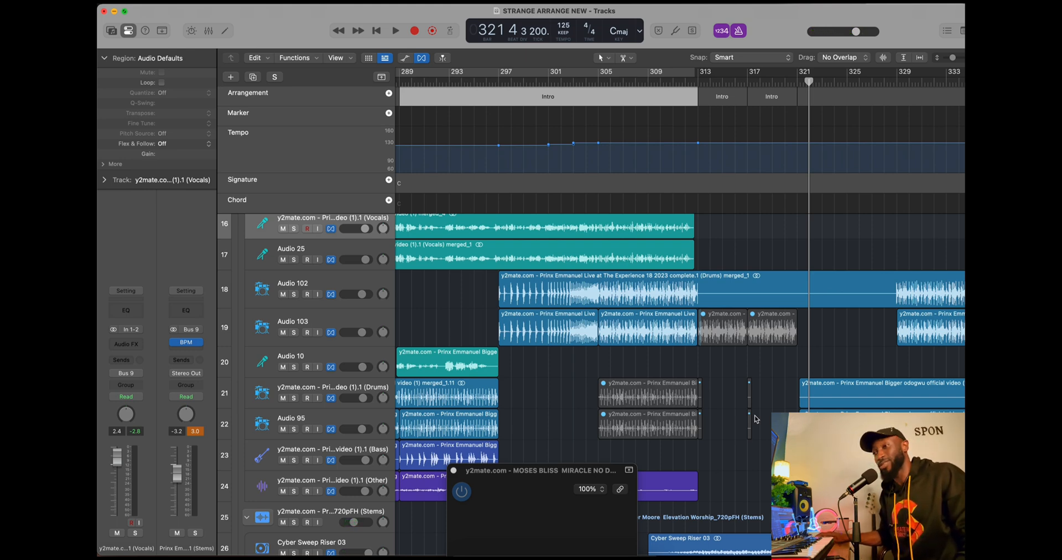
# Step the playhead back to bar 313 and play the start of that section briefly.
pyautogui.press(',')
pyautogui.press(',')
pyautogui.press(',')
pyautogui.press(',')
pyautogui.press(',')
pyautogui.press(',')
pyautogui.press(',')
pyautogui.press(',')
pyautogui.press(',')
pyautogui.press(',')
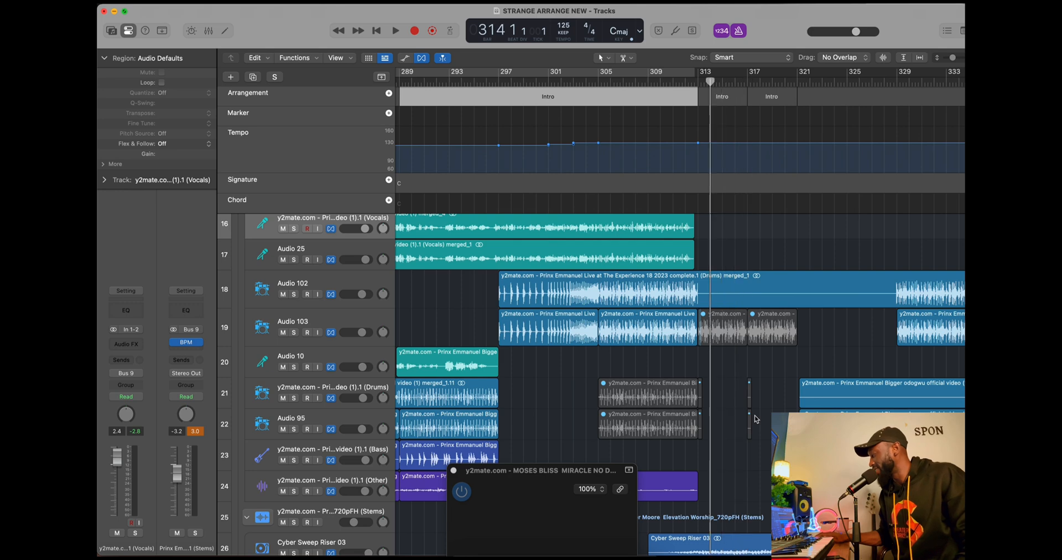
pyautogui.press('.')
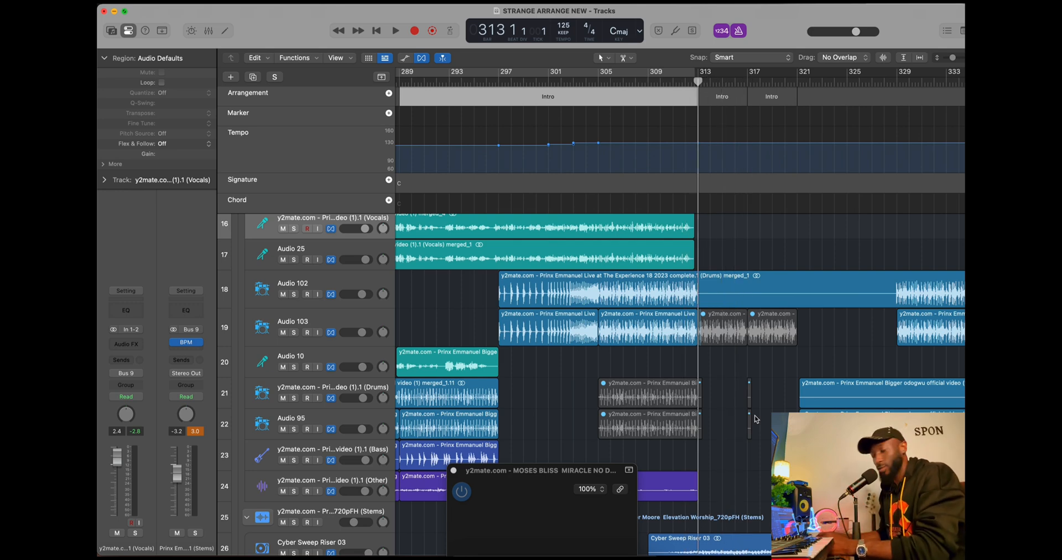
pyautogui.press('space')
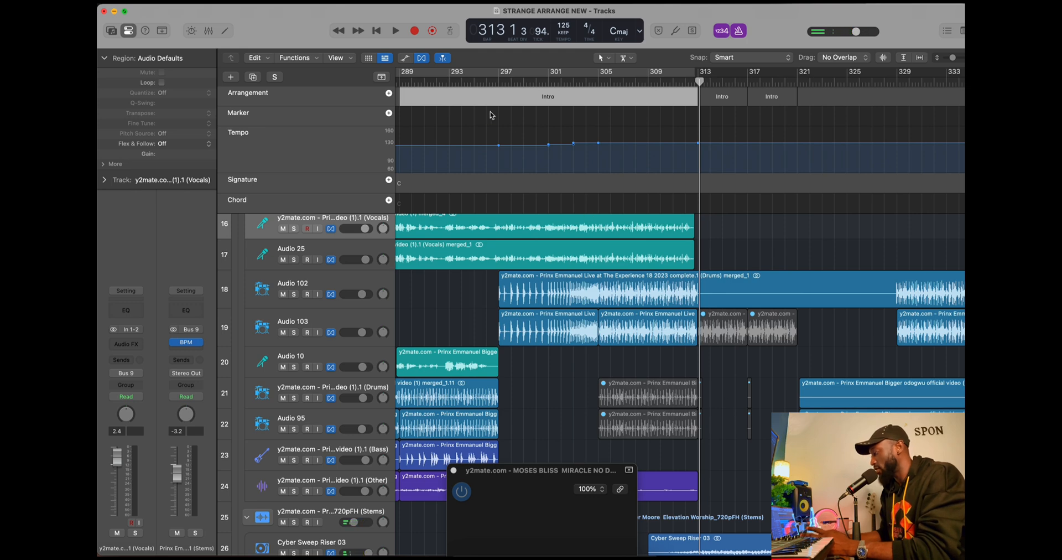
# Play short passages up to bars 293 and 329, examining the Praise stems and the desire loop_1 track.
pyautogui.doubleClick(437, 87)
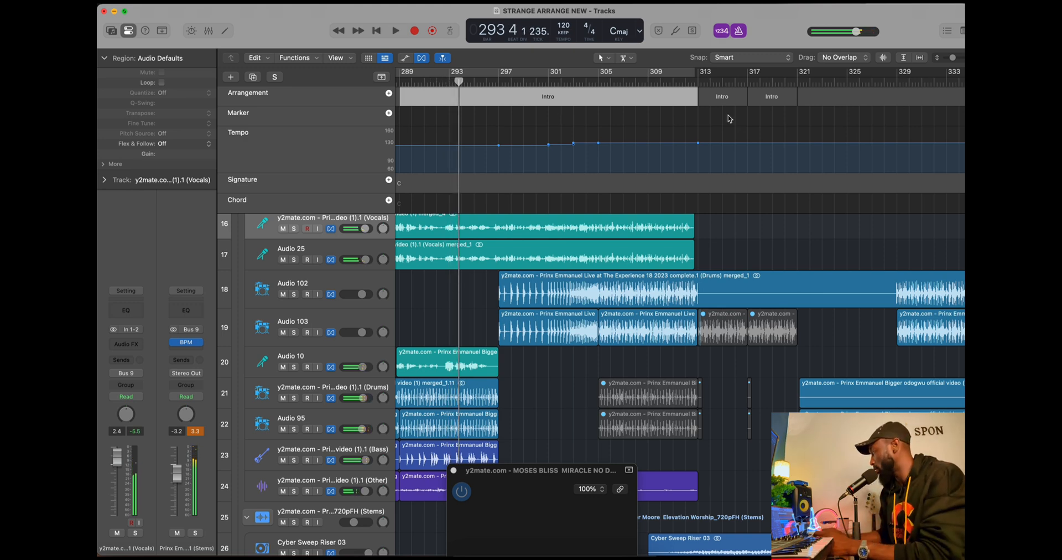
pyautogui.doubleClick(878, 80)
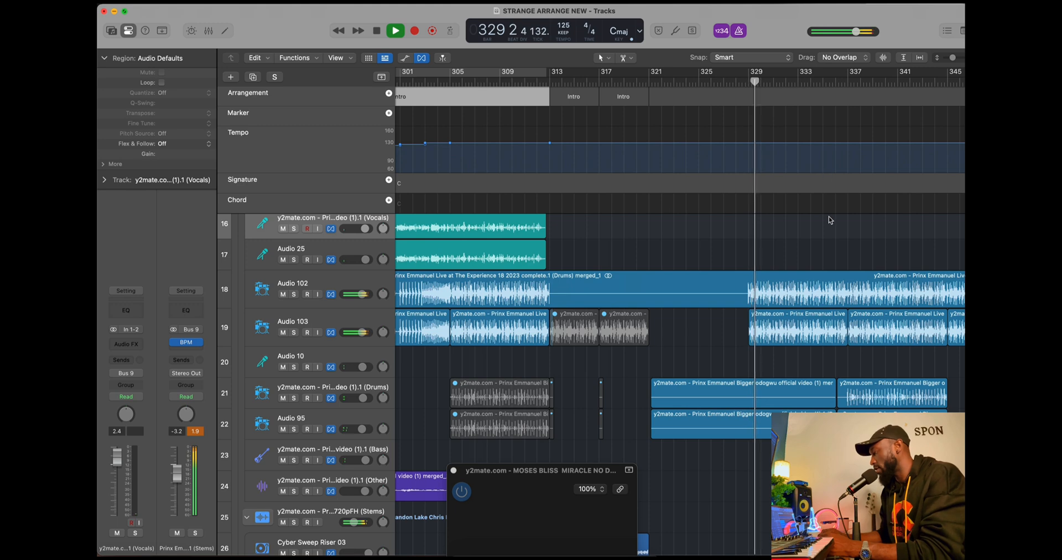
pyautogui.scroll(-8, 798, 403)
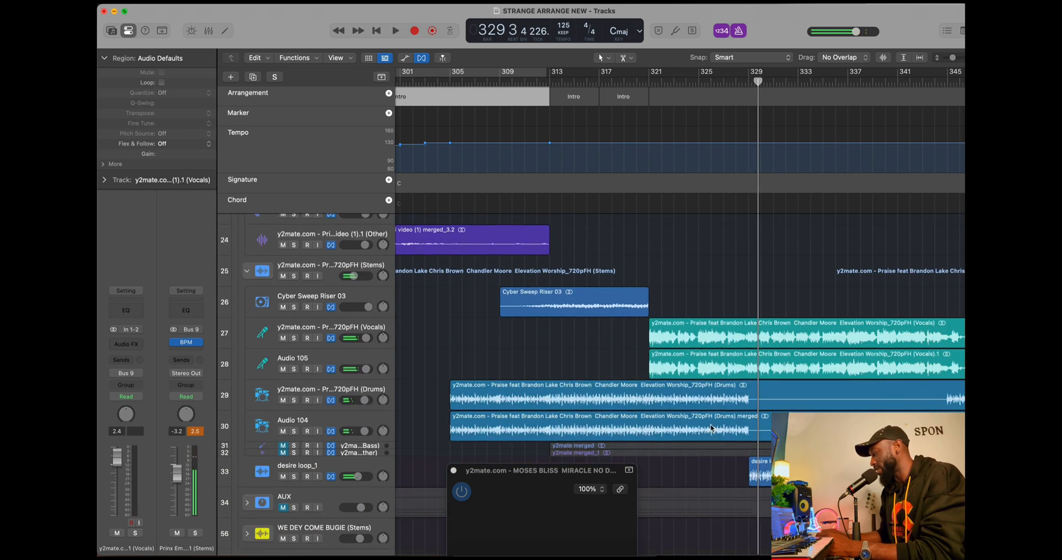
pyautogui.scroll(-3, 518, 437)
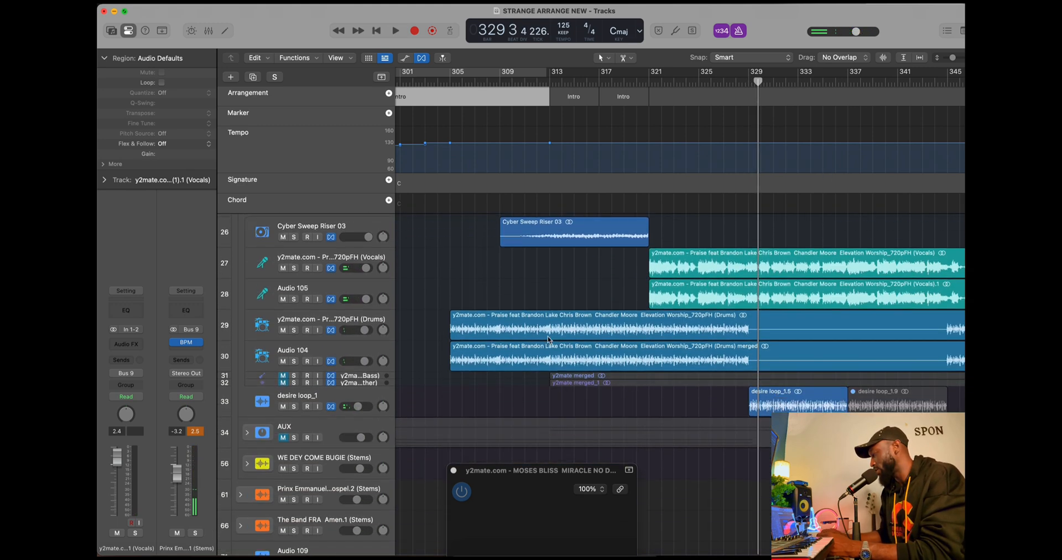
# Solo the Audio 102 and Audio 103 drum tracks and resume playback from bar 329.
pyautogui.scroll(10, 556, 319)
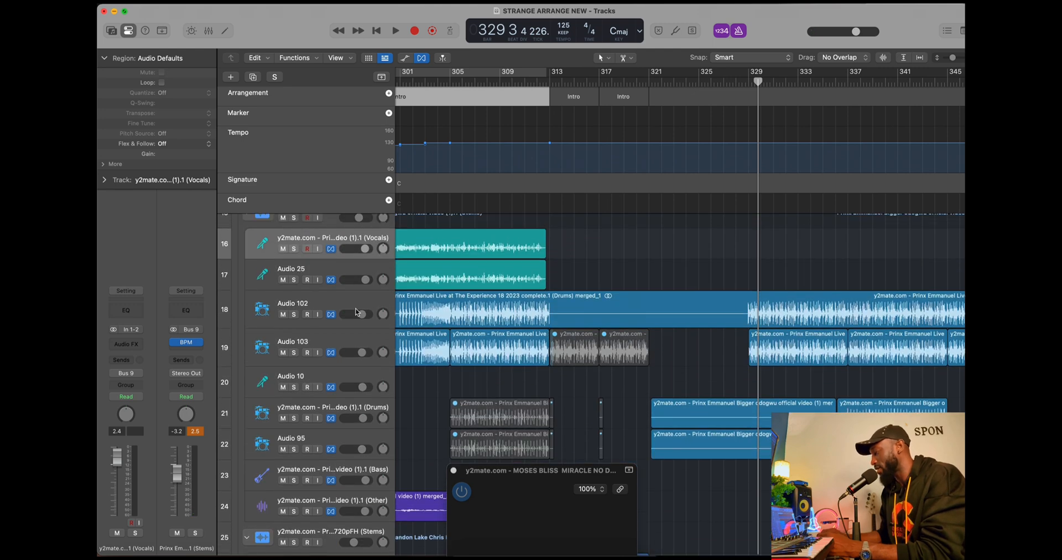
pyautogui.click(294, 314)
pyautogui.click(294, 352)
pyautogui.press('space')
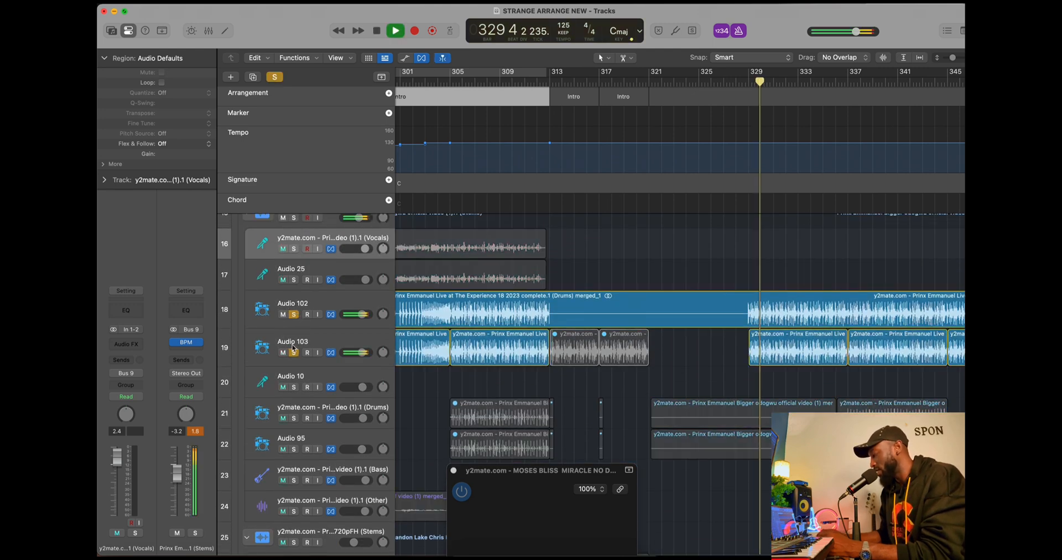
# Solo the Praise Vocals stem and the Audio 105 track during playback, and clear all solos after listening.
pyautogui.scroll(-3, 291, 320)
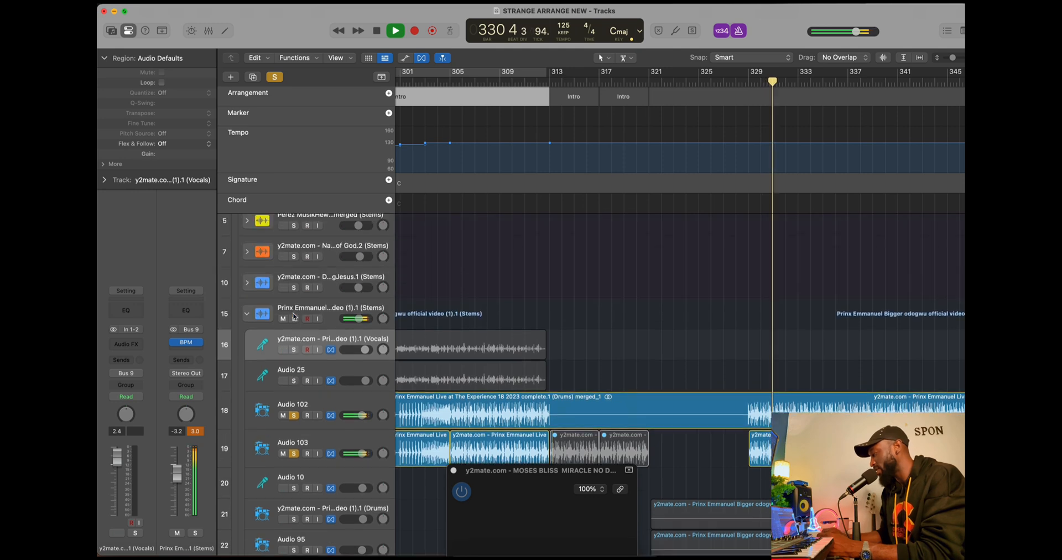
pyautogui.scroll(-4, 293, 313)
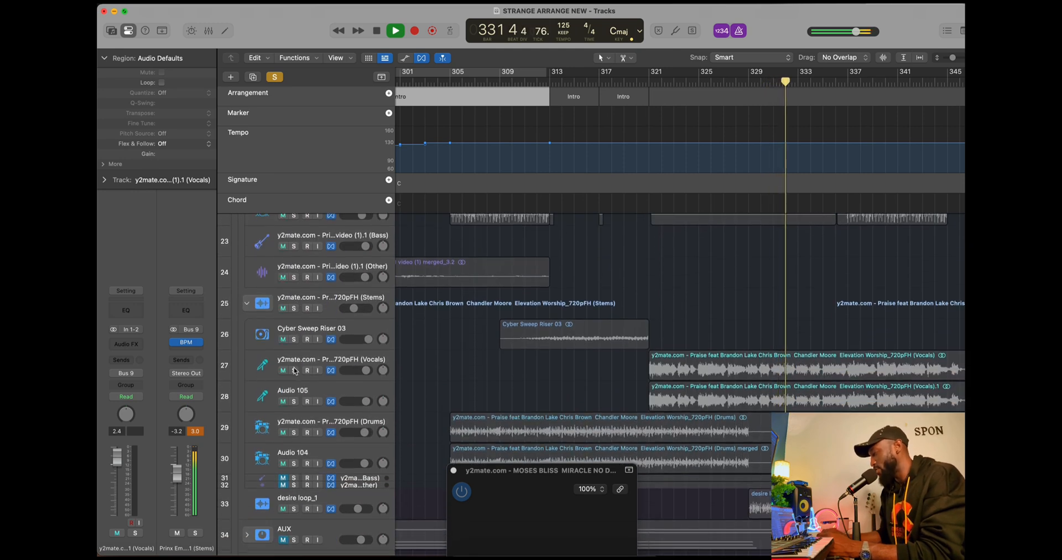
pyautogui.moveTo(294, 370); pyautogui.dragTo(295, 413)
pyautogui.click(294, 432)
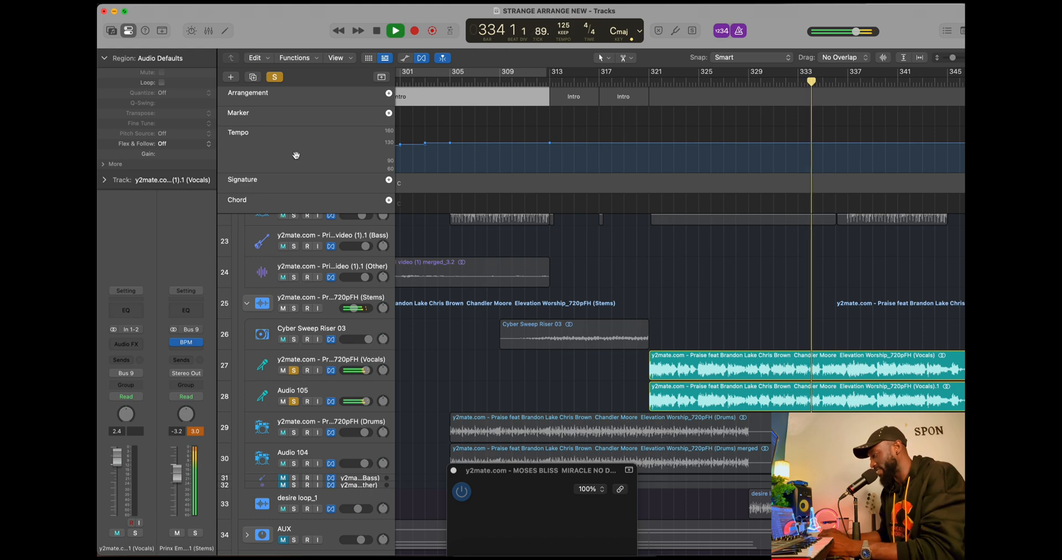
pyautogui.click(274, 77)
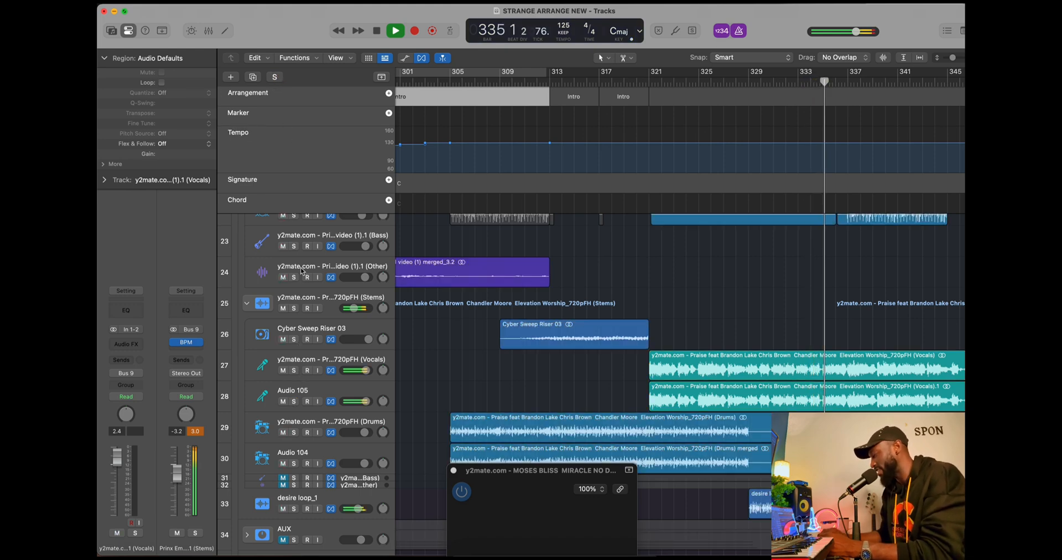
# Move the playhead back to bar 330 and play with only the desire loop_1 track soloed.
pyautogui.click(293, 508)
pyautogui.click(294, 508)
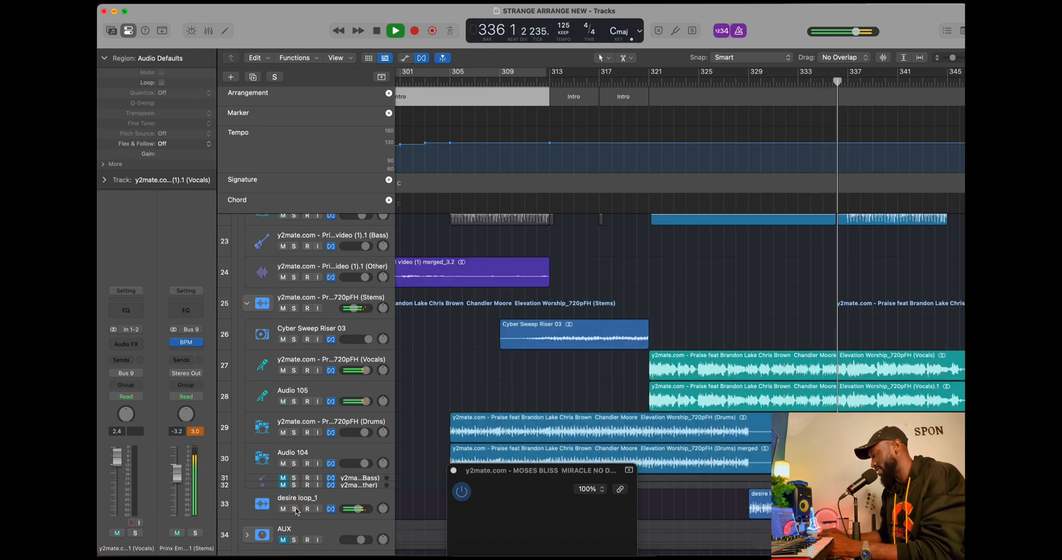
pyautogui.press('space')
pyautogui.press(',')
pyautogui.press(',')
pyautogui.press(',')
pyautogui.press(',')
pyautogui.press(',')
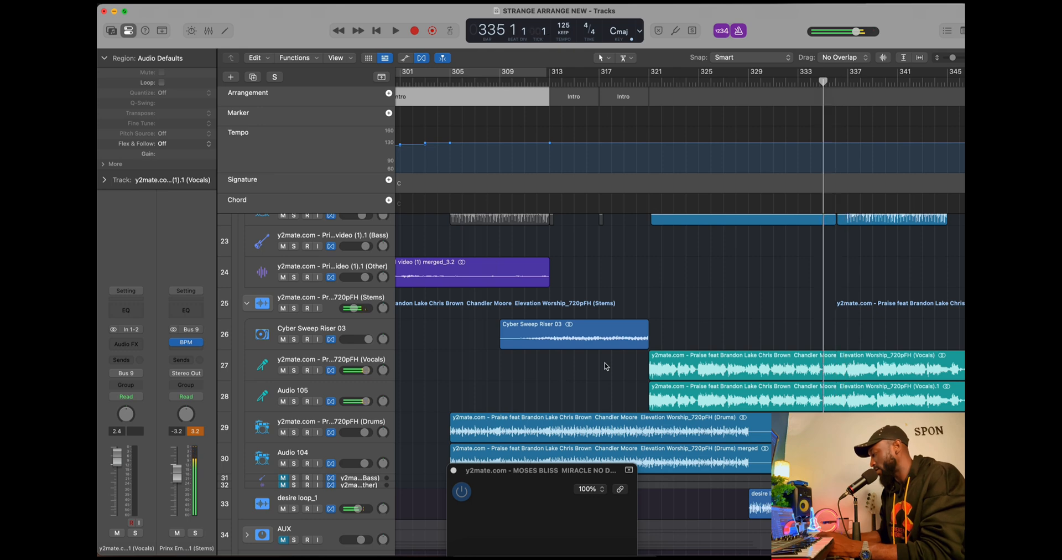
pyautogui.press(',')
pyautogui.press(',')
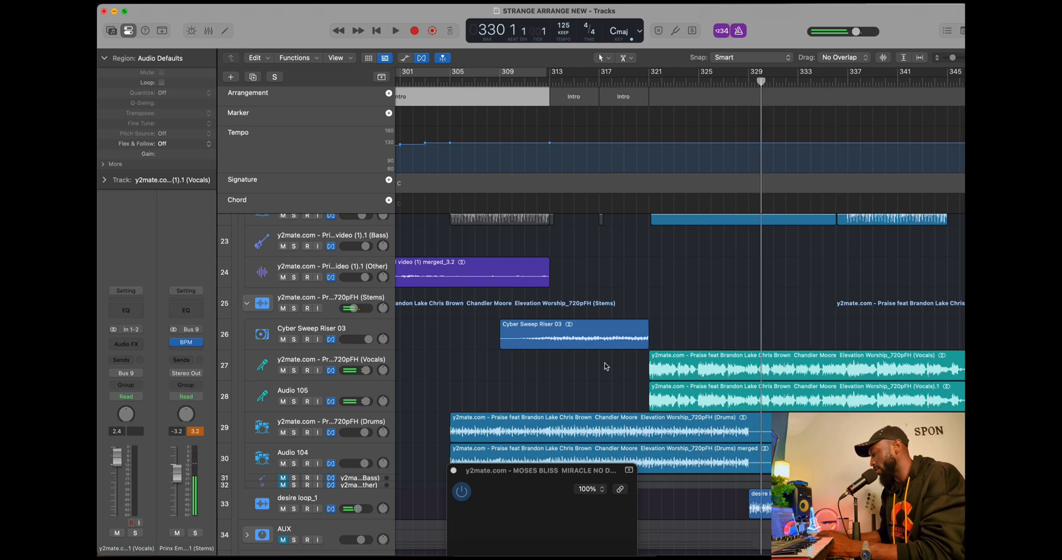
pyautogui.click(294, 508)
pyautogui.press('space')
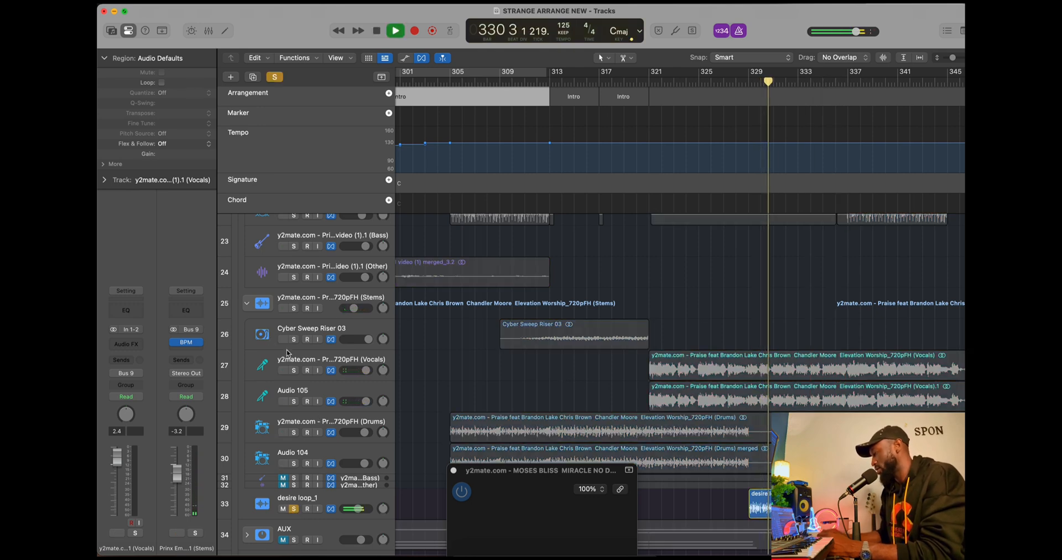
# Solo the Praise Vocals stem and Audio 105 together with desire loop_1 during playback, and clear all three solos after listening.
pyautogui.moveTo(297, 371); pyautogui.dragTo(293, 401)
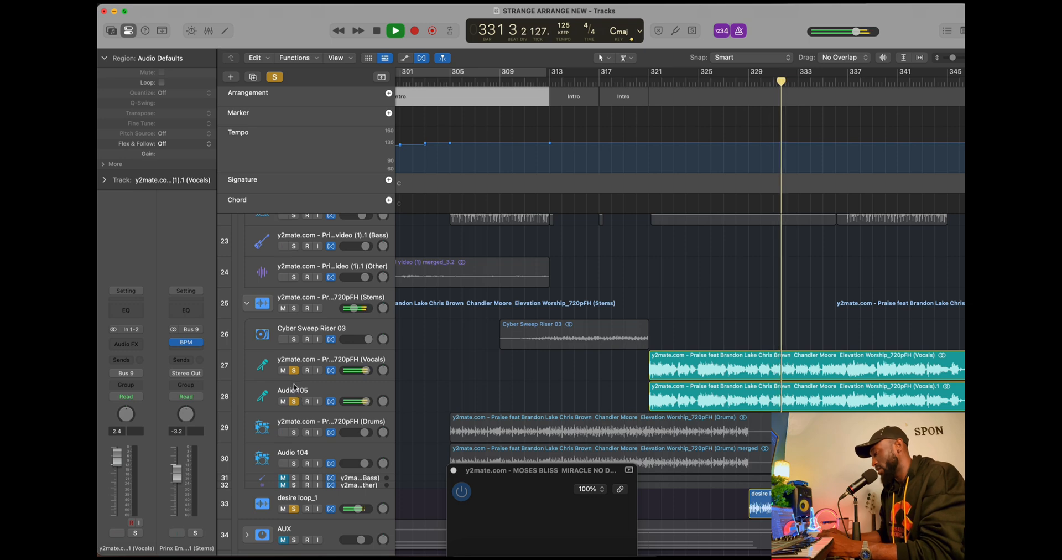
pyautogui.press('space')
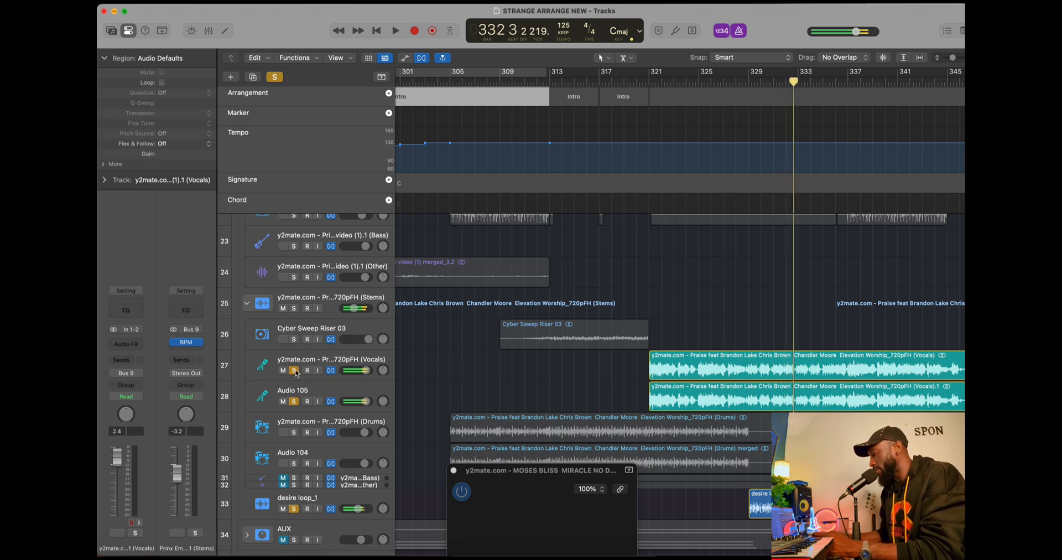
pyautogui.moveTo(297, 370); pyautogui.dragTo(296, 419)
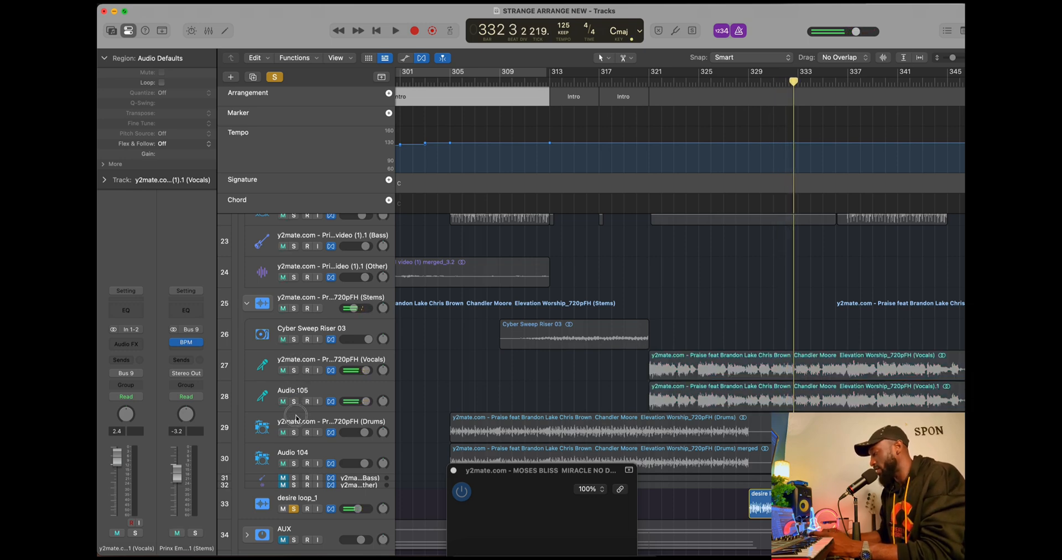
pyautogui.click(296, 507)
# Play the full mix from bar 332 to bar 340 while examining the layered drum tracks and the Praise stems.
pyautogui.press('space')
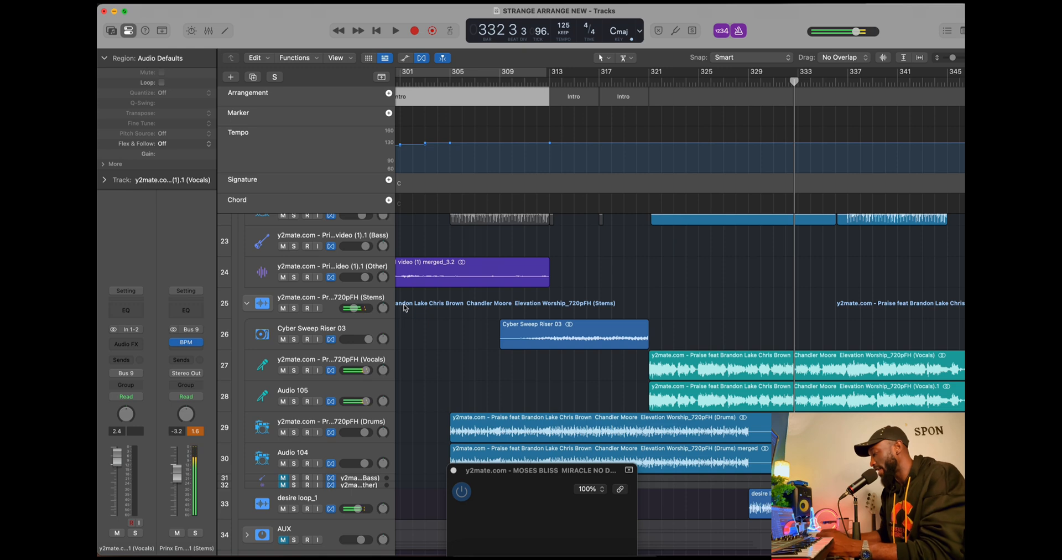
pyautogui.press('space')
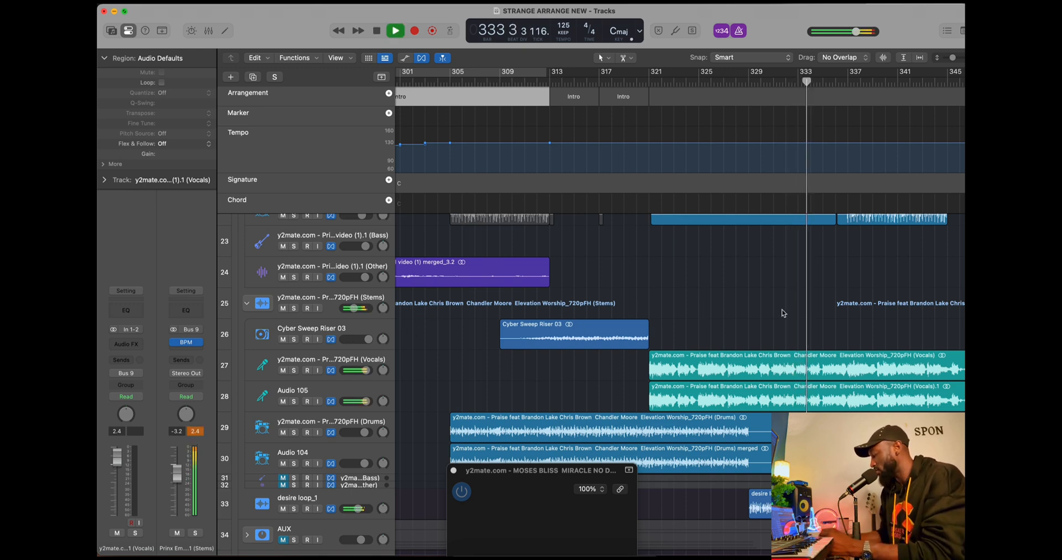
pyautogui.hscroll(3, 783, 313)
pyautogui.scroll(3, 783, 313)
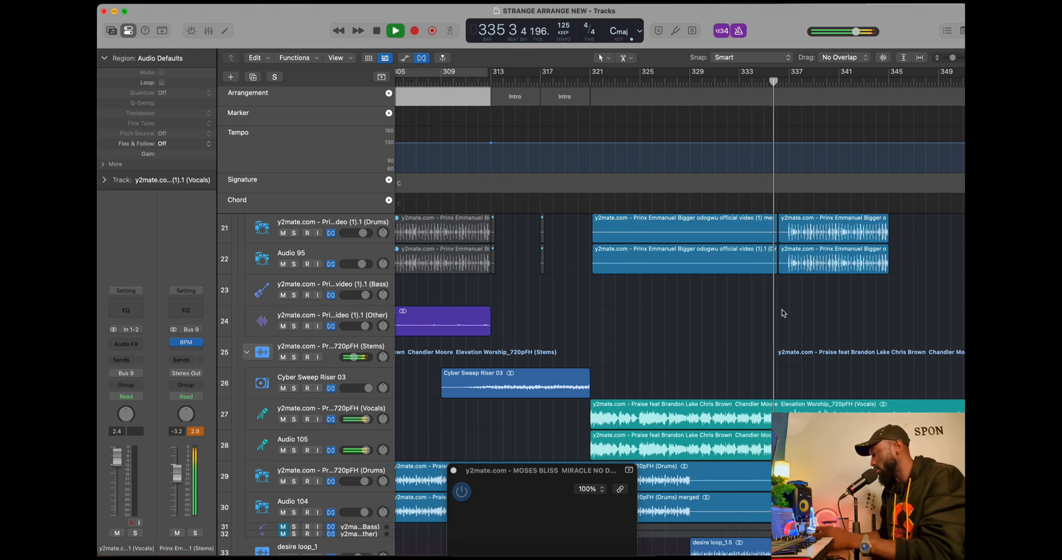
pyautogui.scroll(1, 783, 313)
pyautogui.scroll(1, 783, 313)
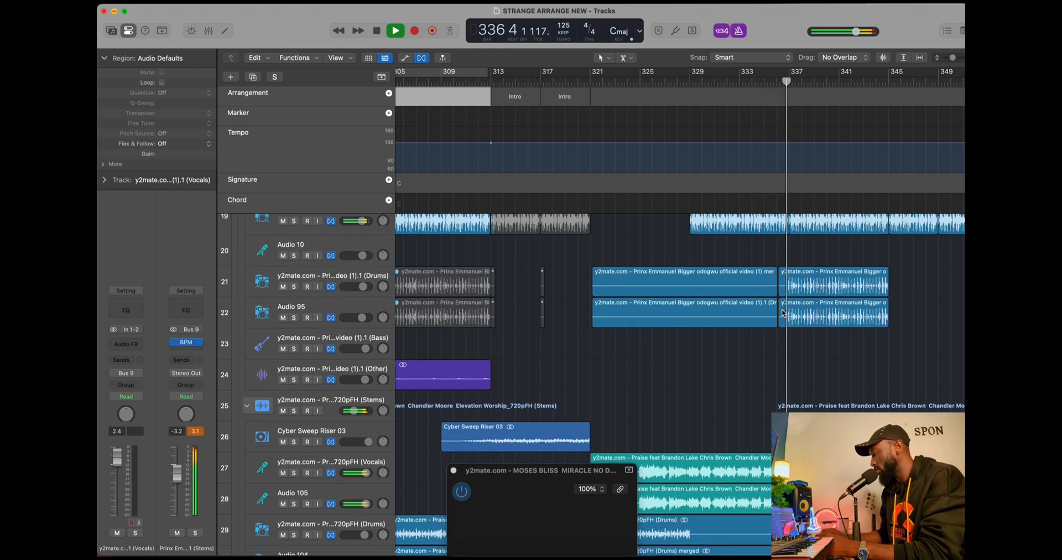
pyautogui.hscroll(5, 783, 313)
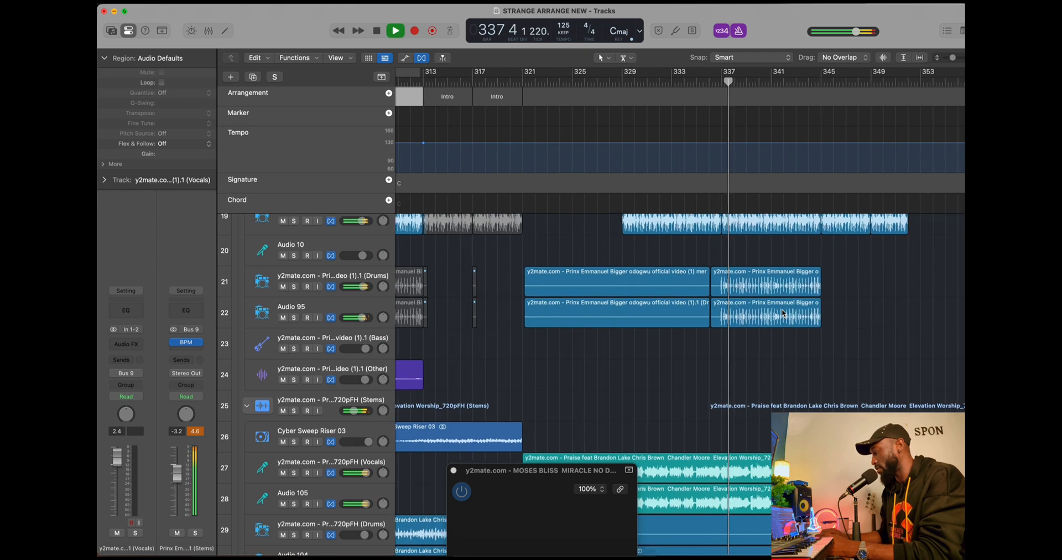
pyautogui.hscroll(-5, 783, 313)
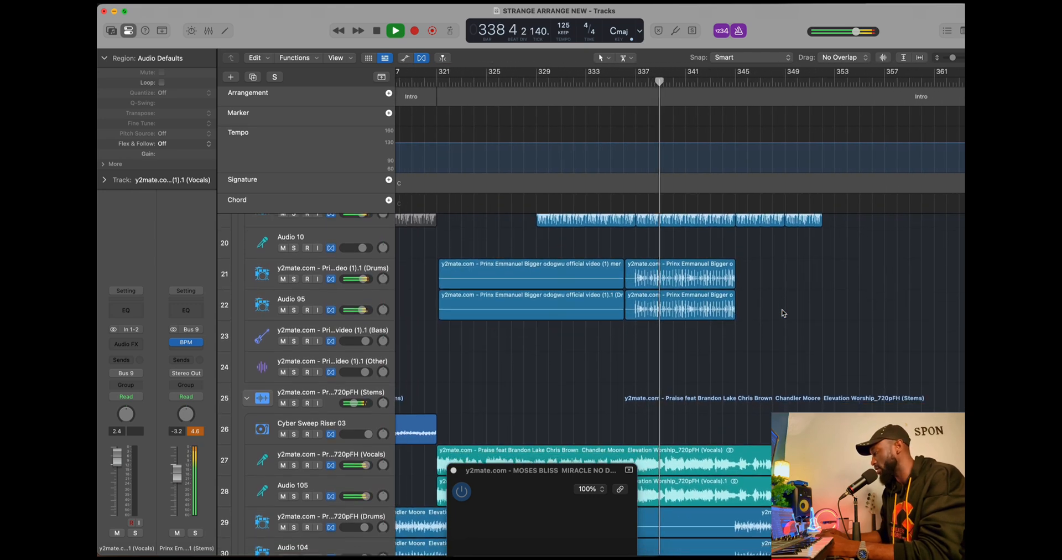
pyautogui.scroll(-1, 783, 313)
pyautogui.hscroll(3, 783, 313)
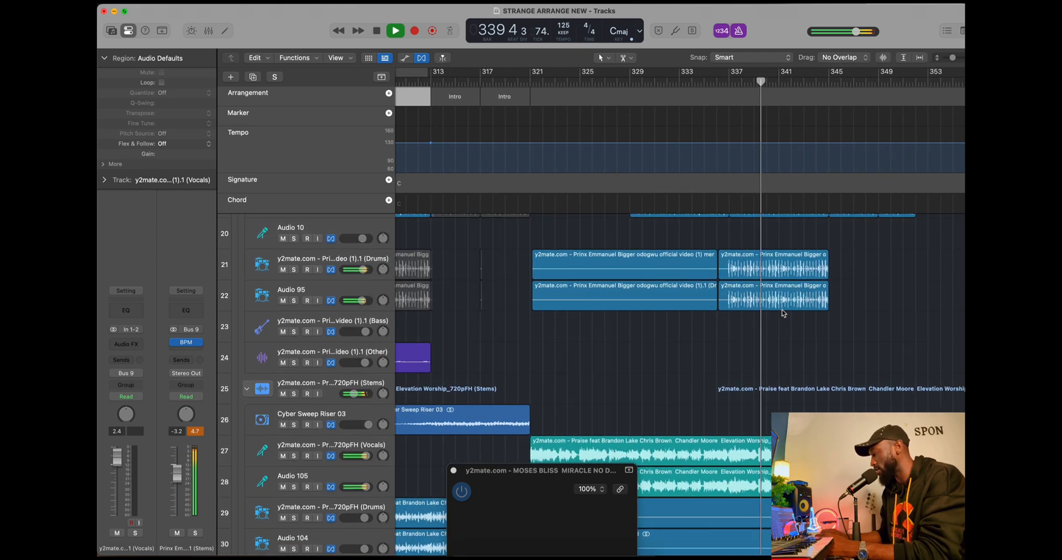
pyautogui.scroll(3, 783, 313)
pyautogui.press('space')
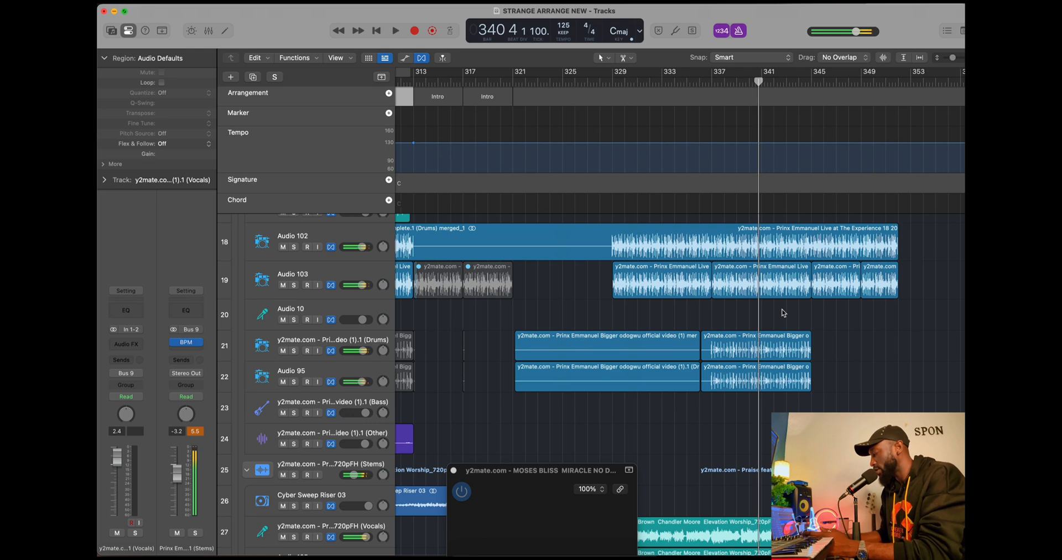
# Examine the whole medley timeline and its full track list, from the Audio 102 drums down to the Click track.
pyautogui.hscroll(-5, 821, 287)
pyautogui.press('super+Left')
pyautogui.press('super+Left')
pyautogui.press('super+Left')
pyautogui.press('super+Left')
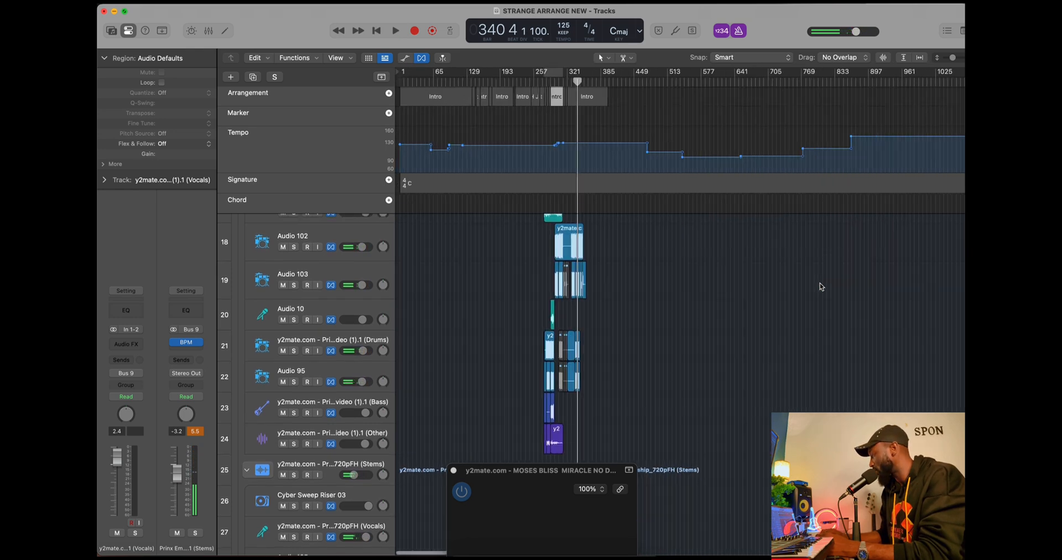
pyautogui.scroll(-8, 820, 287)
pyautogui.scroll(8, 820, 287)
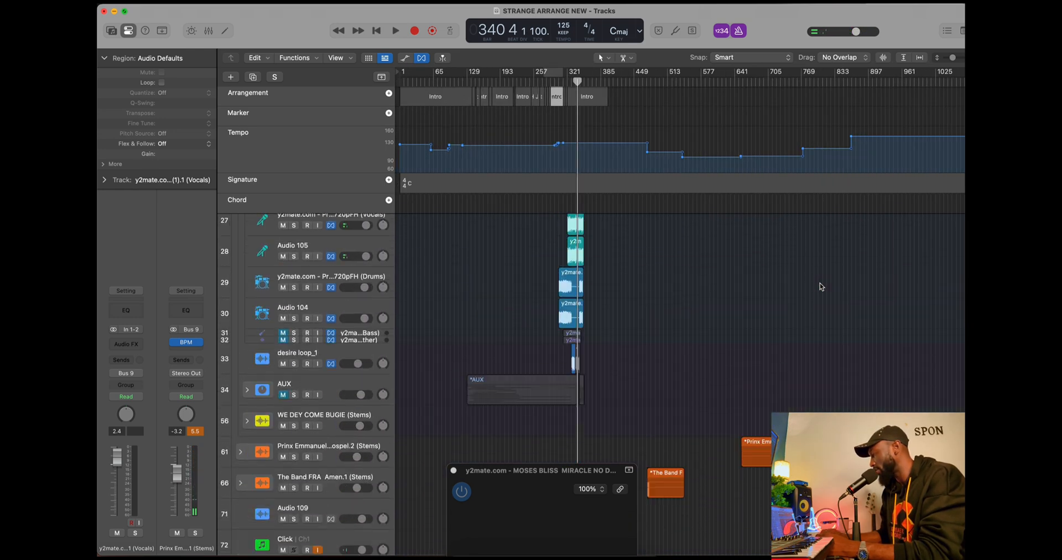
pyautogui.rightClick(739, 271)
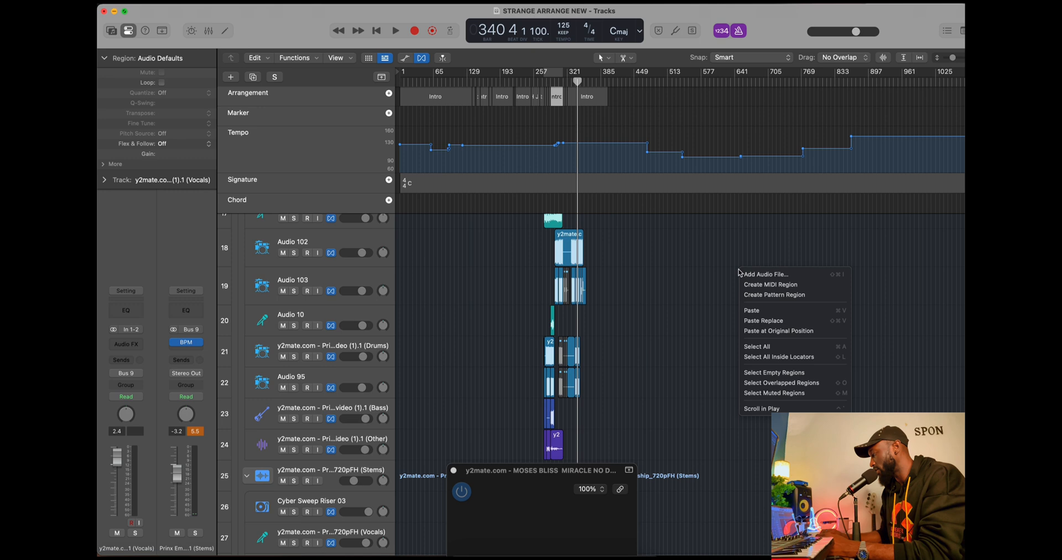
pyautogui.click(622, 311)
pyautogui.press('super+Right')
pyautogui.press('super+Right')
pyautogui.hscroll(-5, 623, 310)
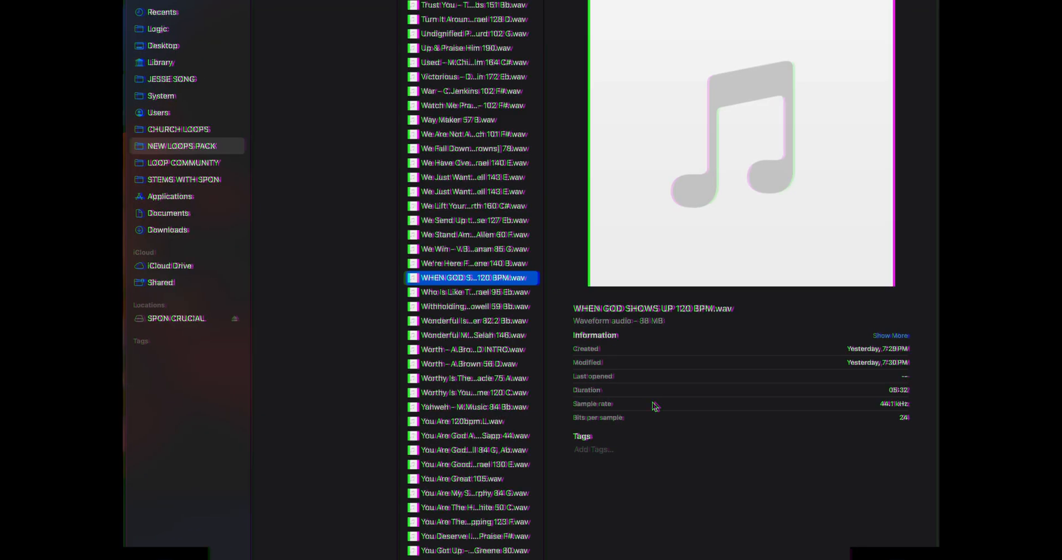
# Preview WHEN GOD SHOWS UP 120 BPM.wav from the NEW LOOPS PACK folder and import it onto a new track at bar 1.
pyautogui.press('space')
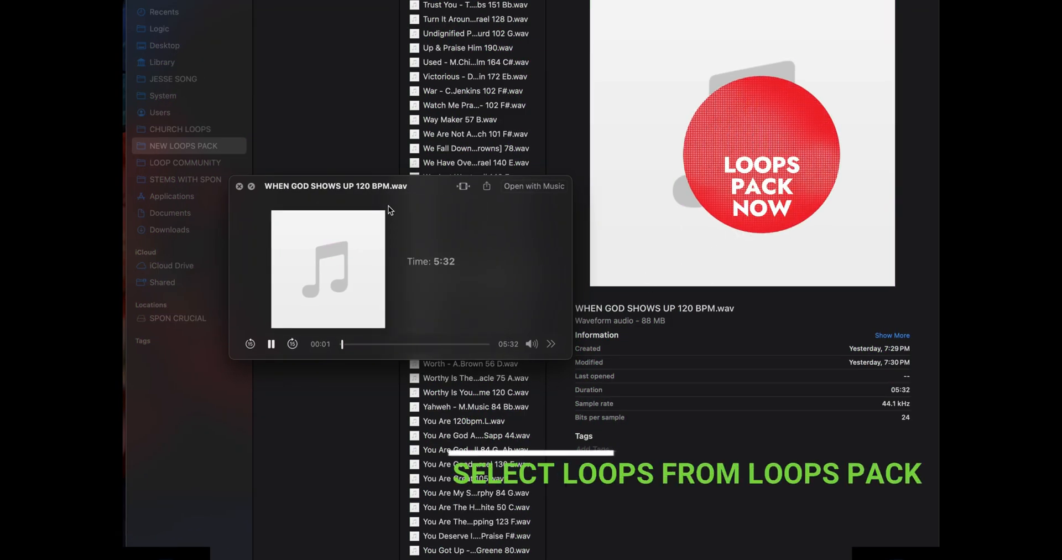
pyautogui.moveTo(389, 200); pyautogui.dragTo(538, 353)
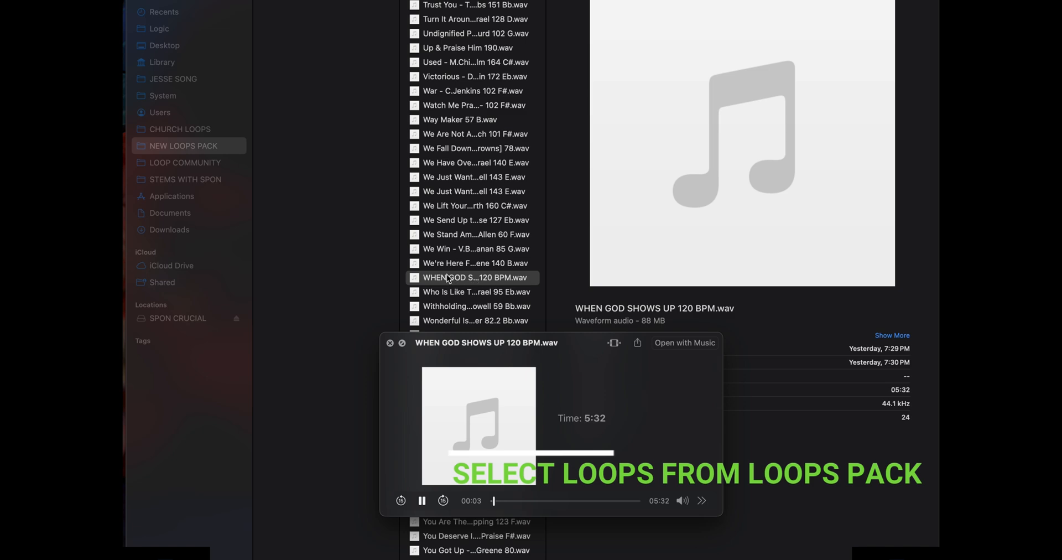
pyautogui.moveTo(446, 274); pyautogui.dragTo(305, 280)
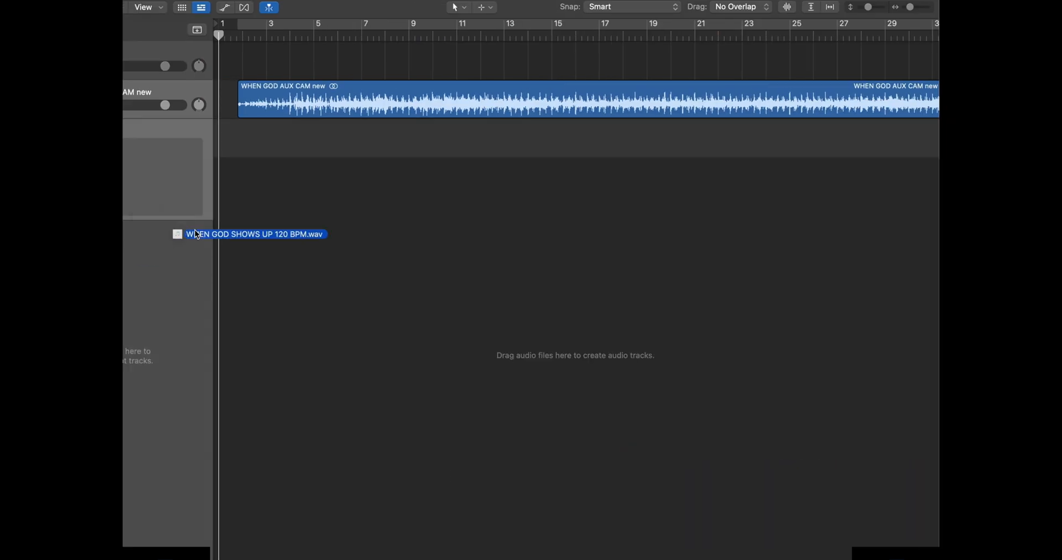
pyautogui.moveTo(193, 236); pyautogui.dragTo(280, 164)
pyautogui.press('space')
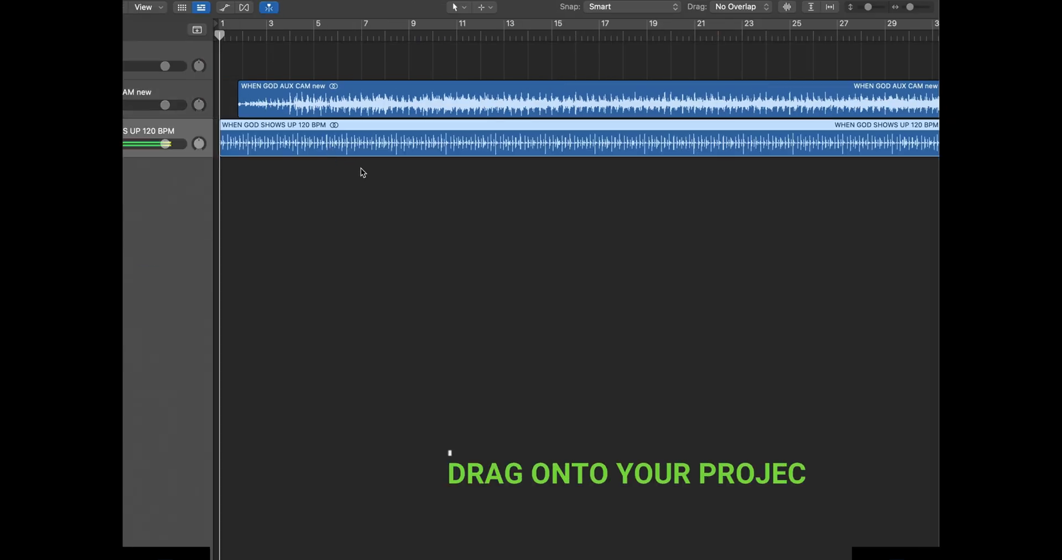